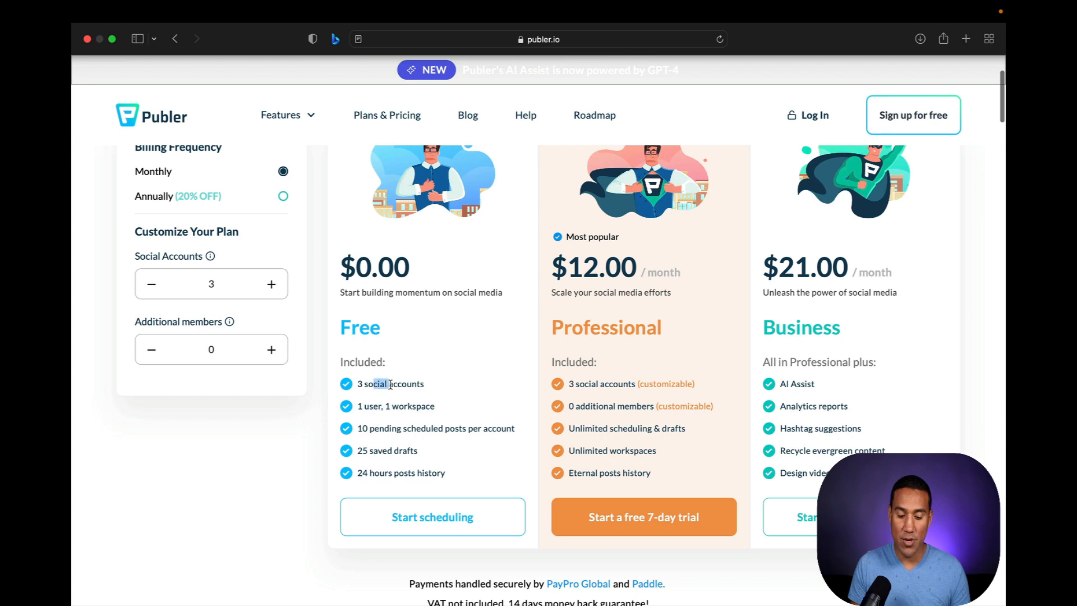
# - Compare the features included in the Free and Professional plans on the pricing page
pyautogui.scroll(2, 630, 328)
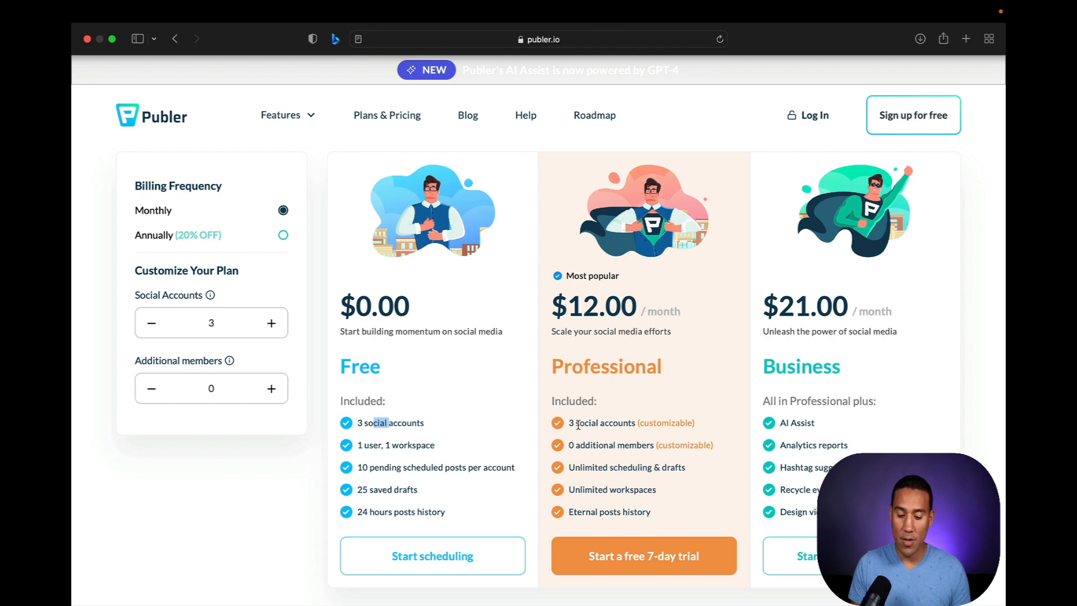
pyautogui.moveTo(578, 425); pyautogui.dragTo(607, 425)
pyautogui.moveTo(580, 489); pyautogui.dragTo(604, 488)
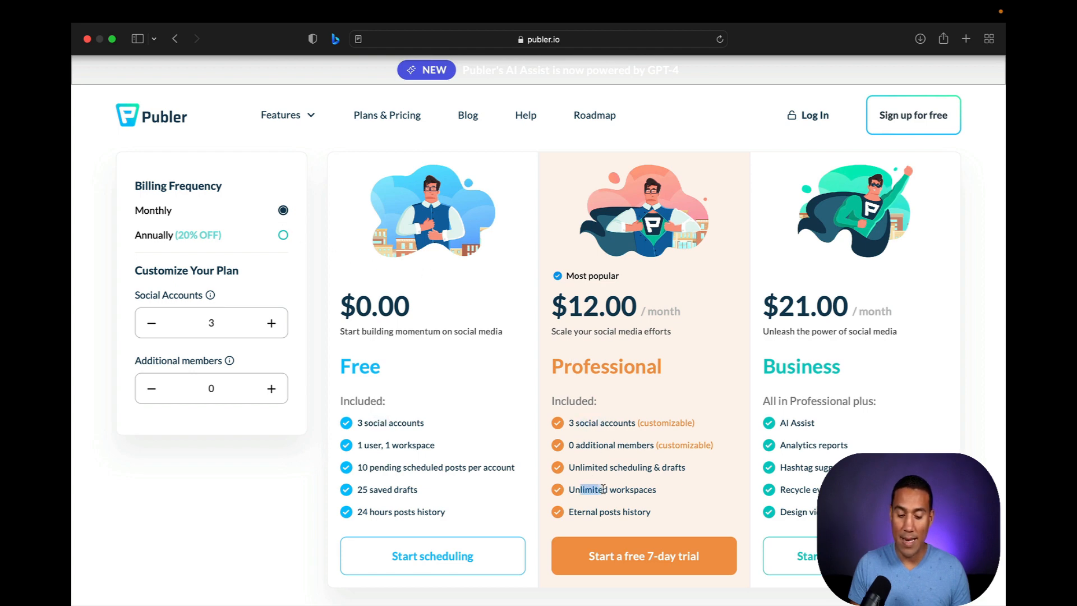
pyautogui.click(753, 259)
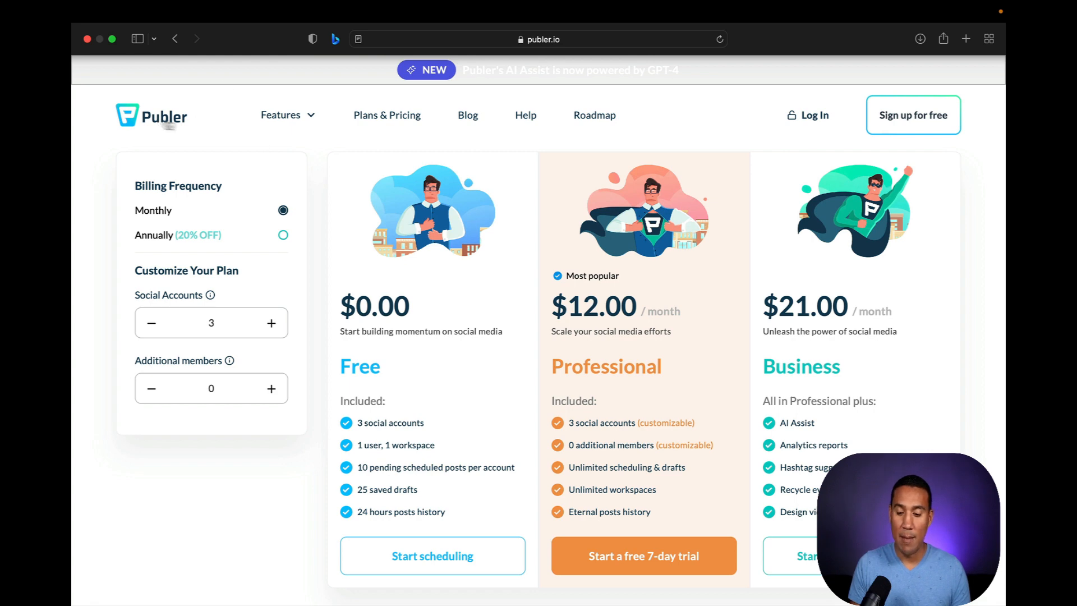
# - Log in to the account and check which workspaces are available
pyautogui.click(808, 120)
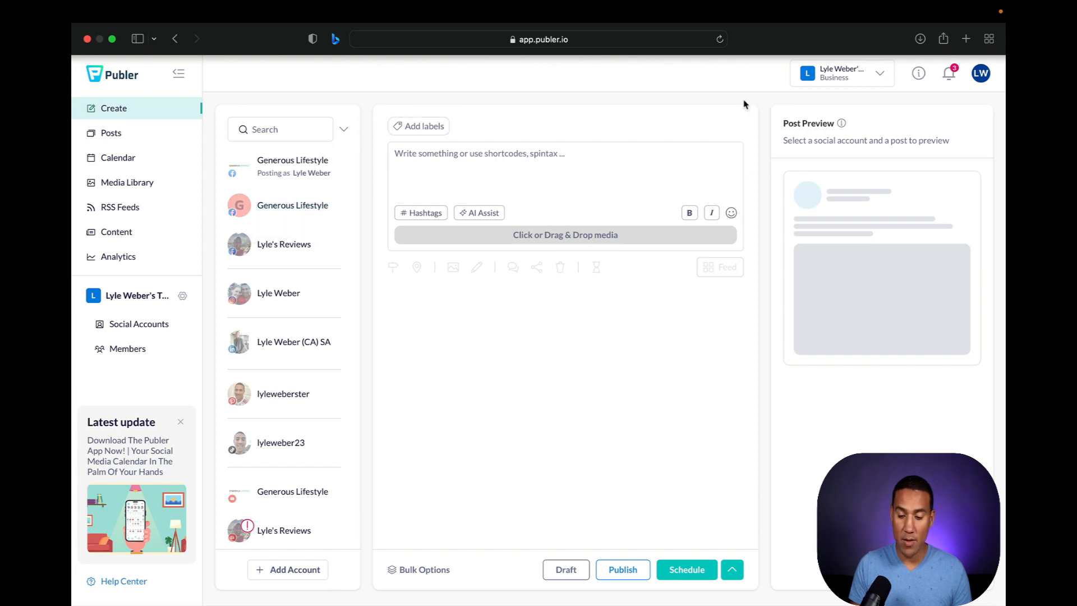
pyautogui.click(876, 79)
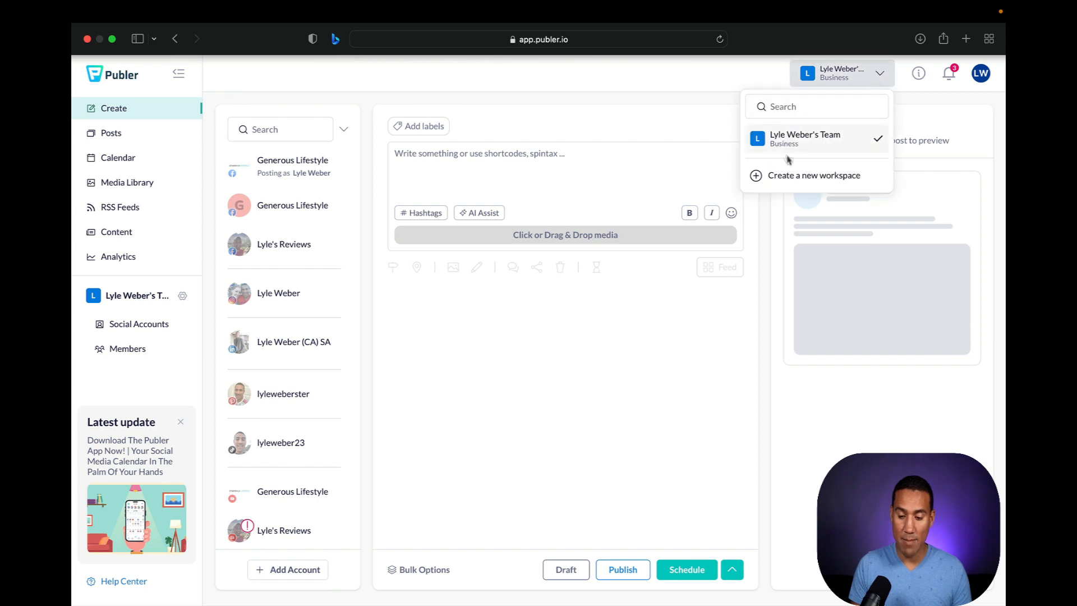
pyautogui.click(684, 89)
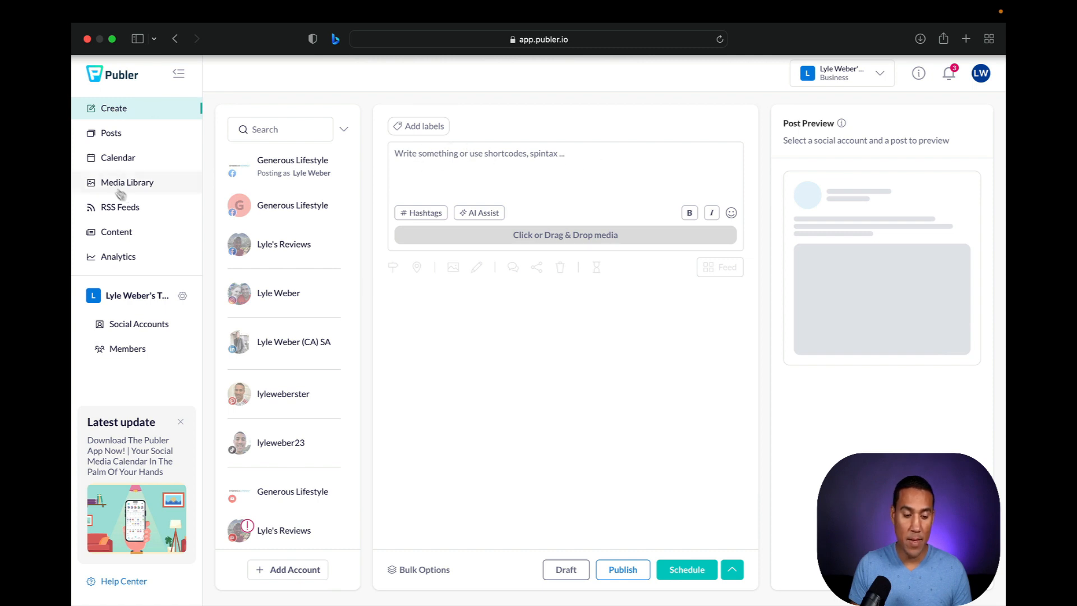
# - Look through the scheduled posts, calendar, media library, RSS feeds and content search of the workspace
pyautogui.click(115, 136)
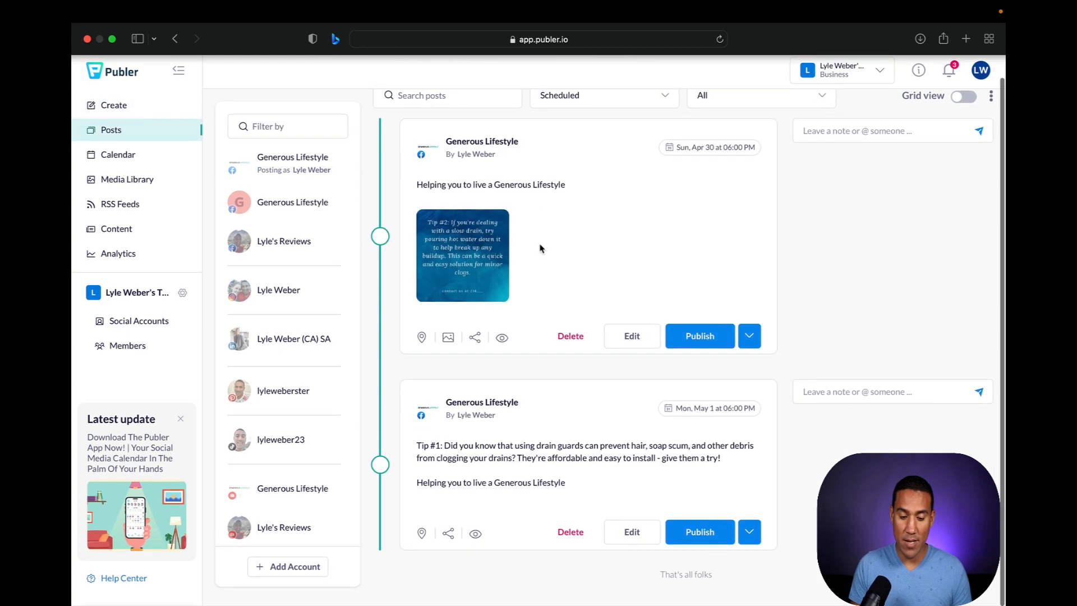
pyautogui.click(116, 157)
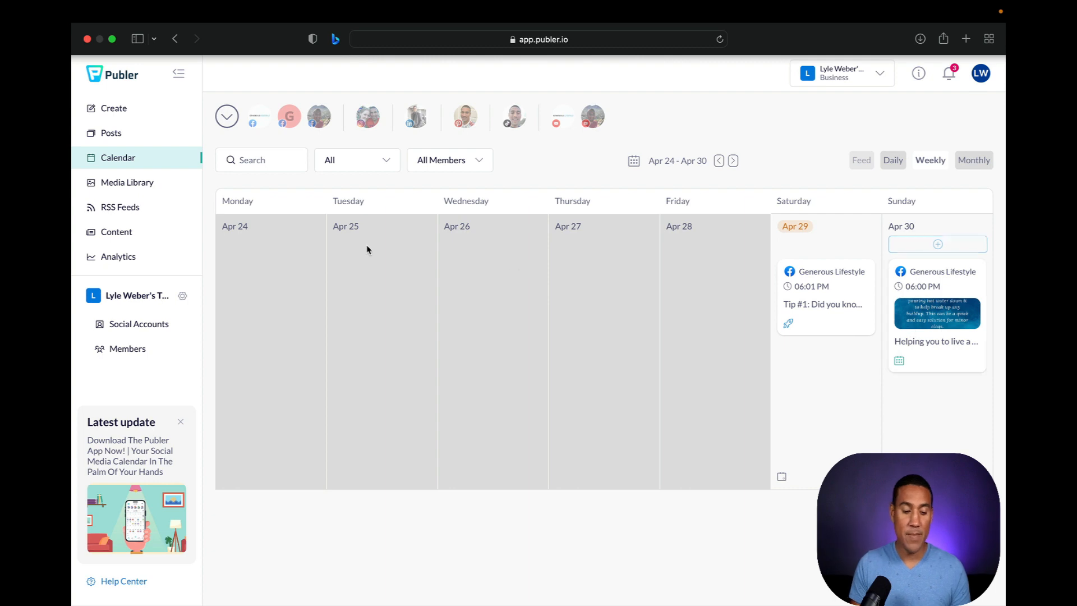
pyautogui.click(128, 185)
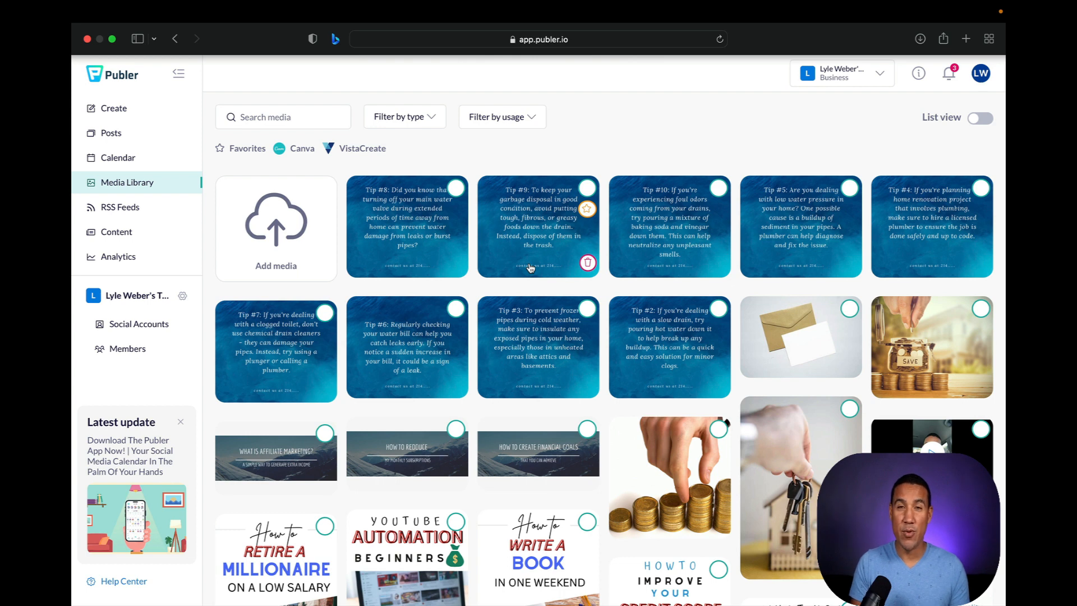
pyautogui.click(139, 211)
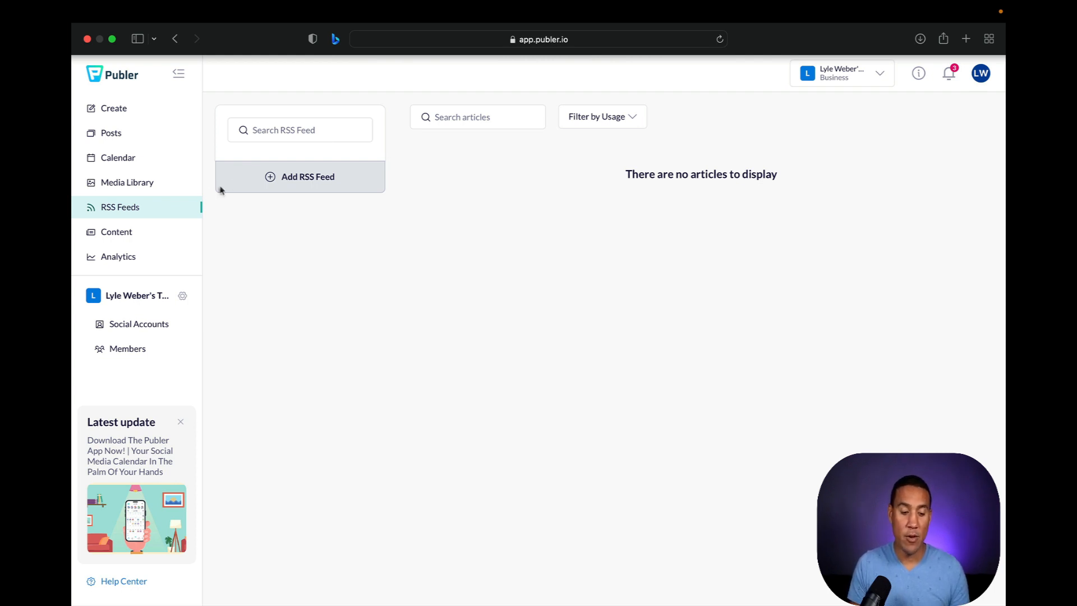
pyautogui.click(116, 232)
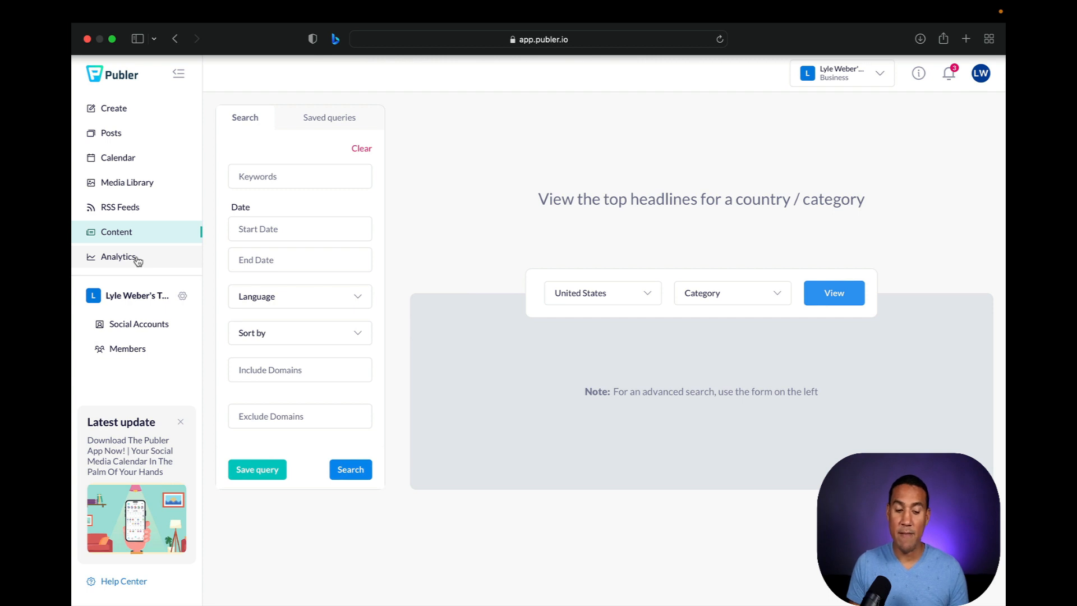
# - Start a new post with the text "Publer is an amazing social media management tool"
pyautogui.click(123, 111)
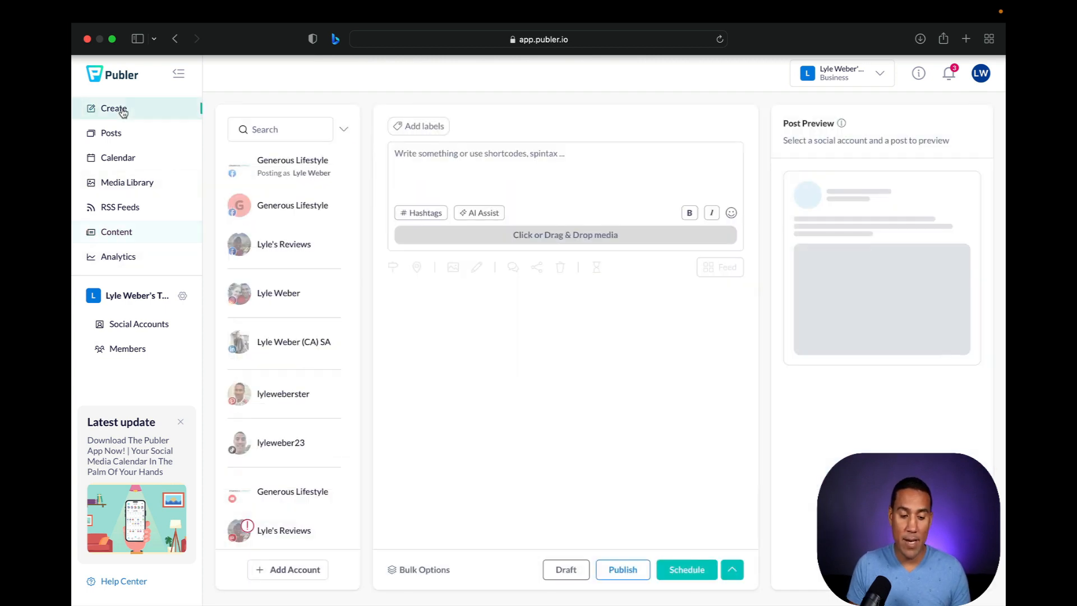
pyautogui.click(433, 157)
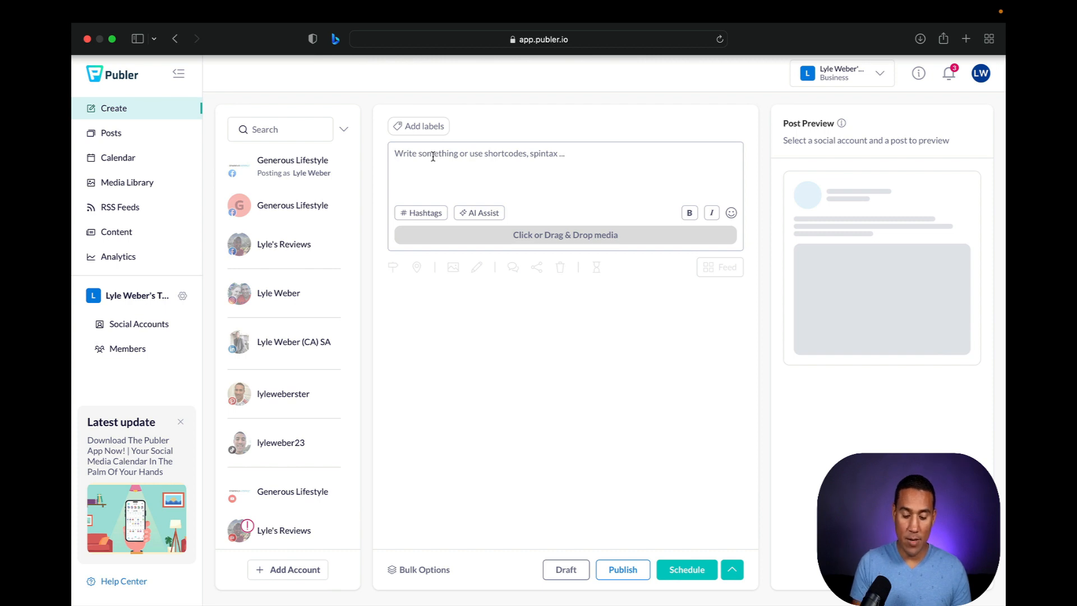
pyautogui.write('Pu')
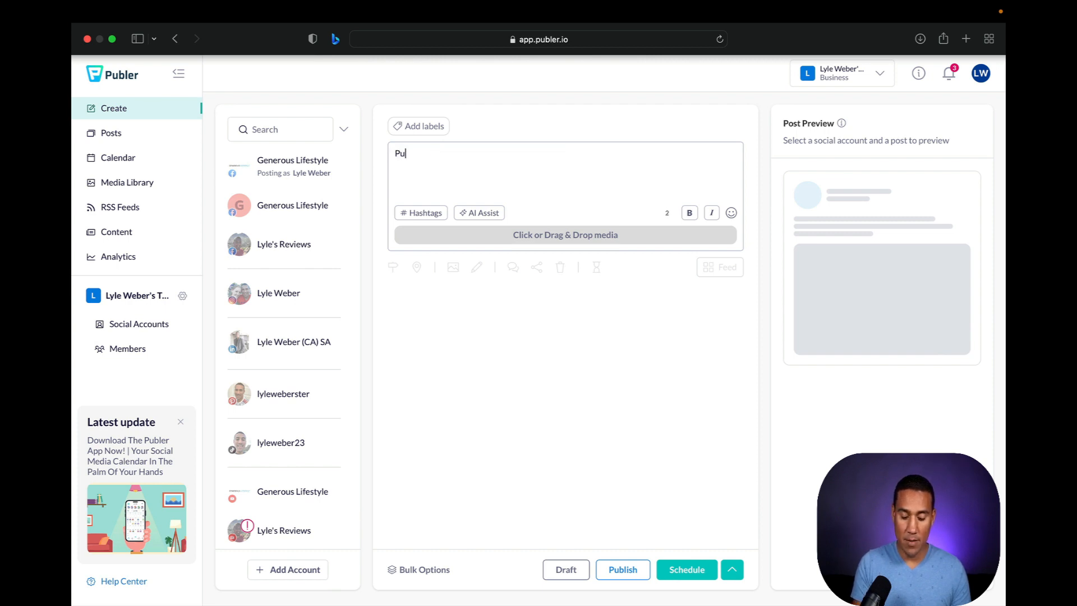
pyautogui.write('bler is an')
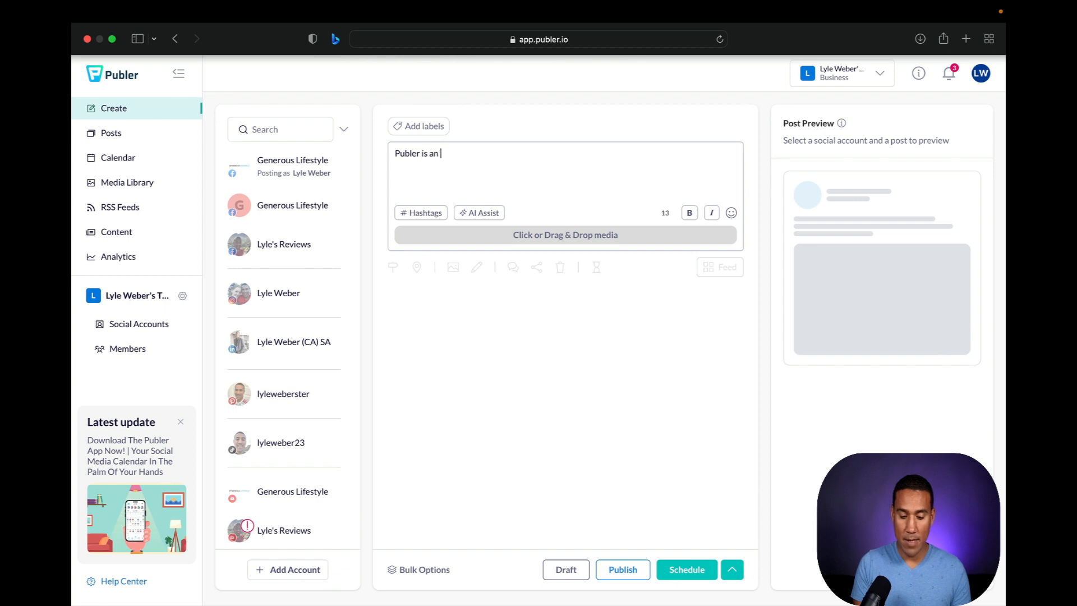
pyautogui.write(' amazing s')
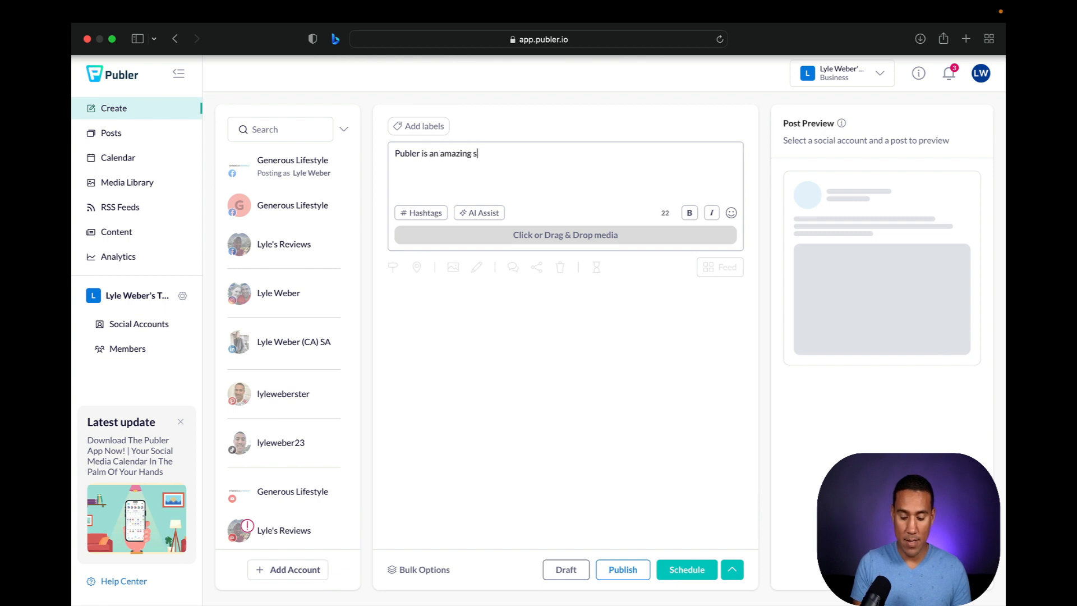
pyautogui.write('ocial medi')
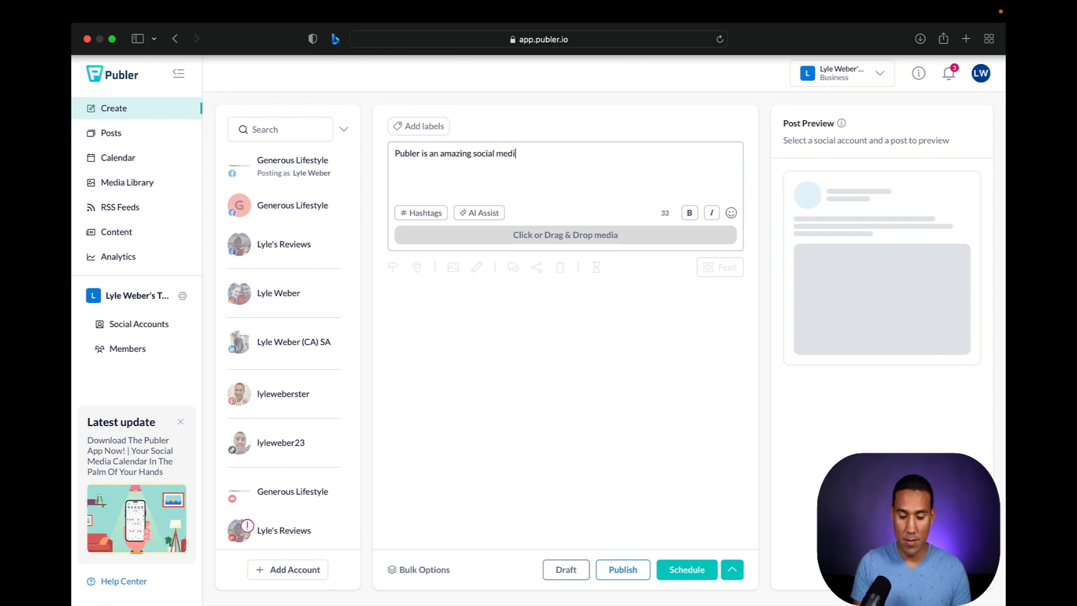
pyautogui.write('a management tool')
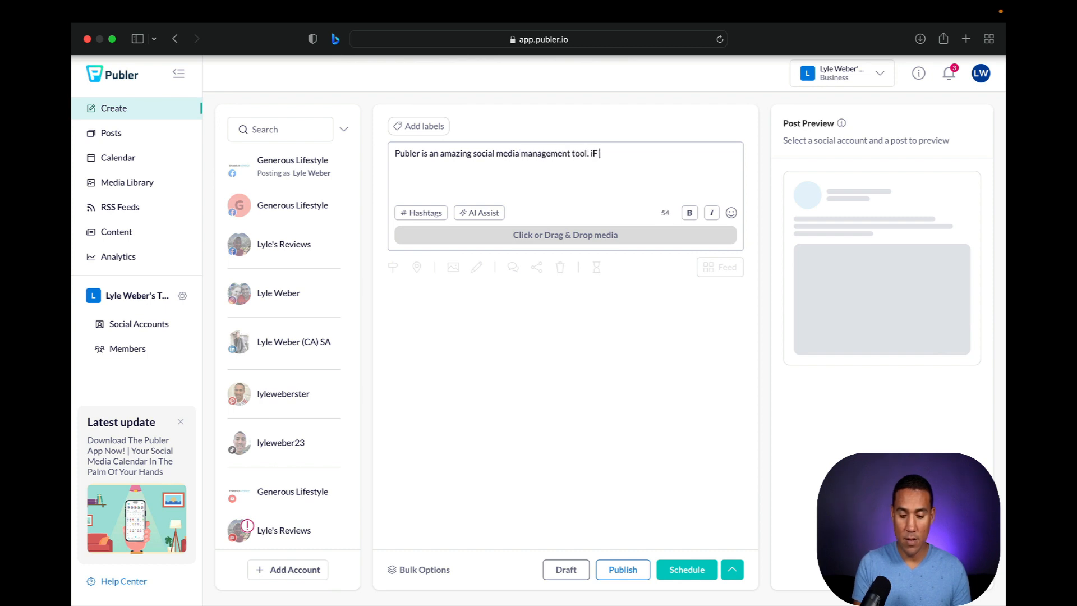
# - Continue the post with "If you are looking for a great way to take control of your social media accounts look no further."
pyautogui.write('. If you are lookin')
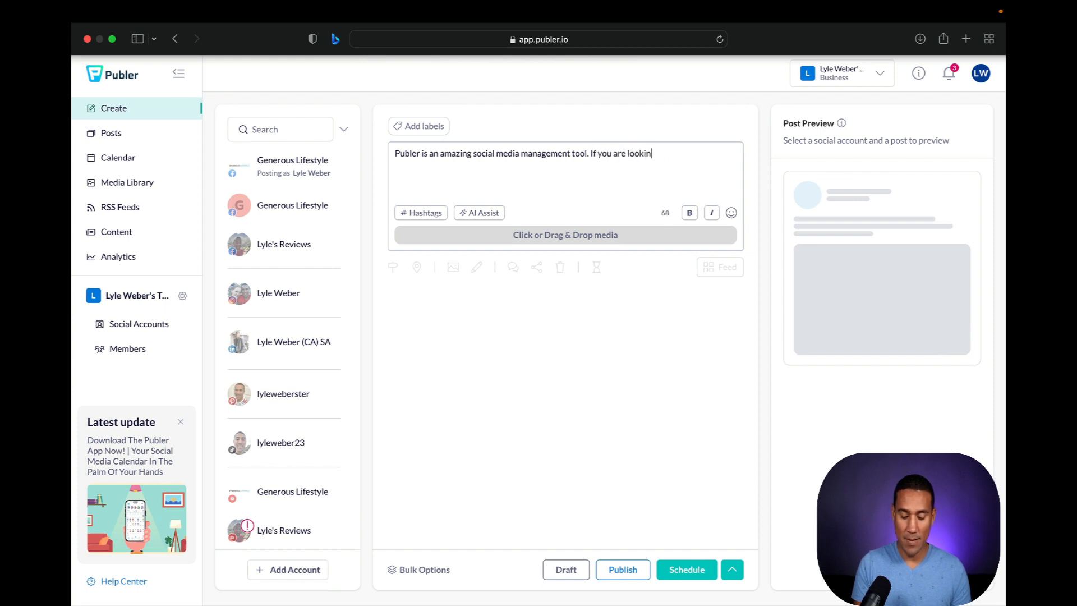
pyautogui.write('g for a great w')
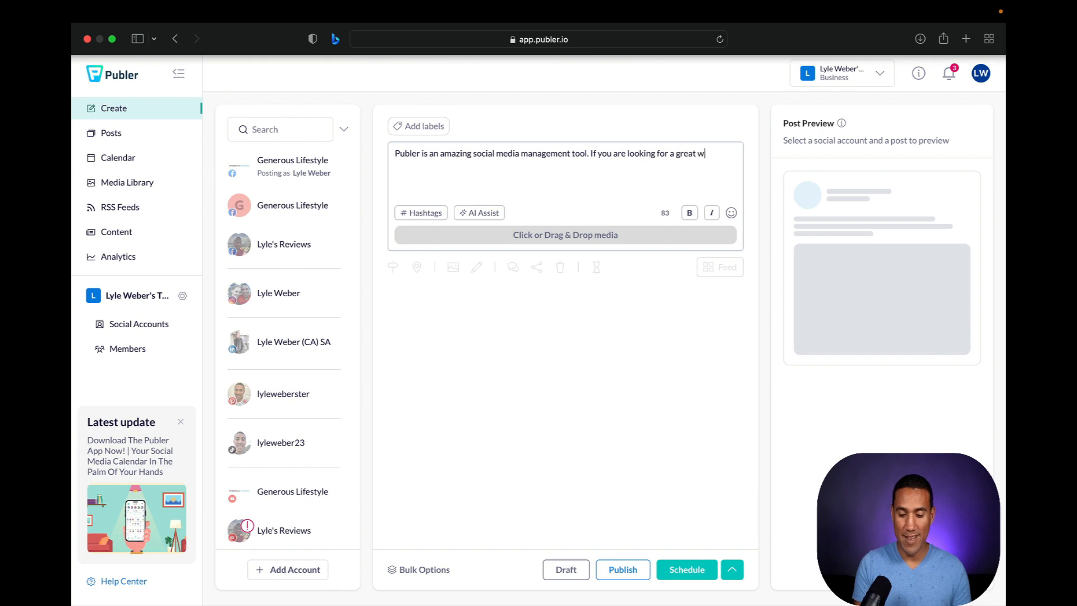
pyautogui.write('ay to take')
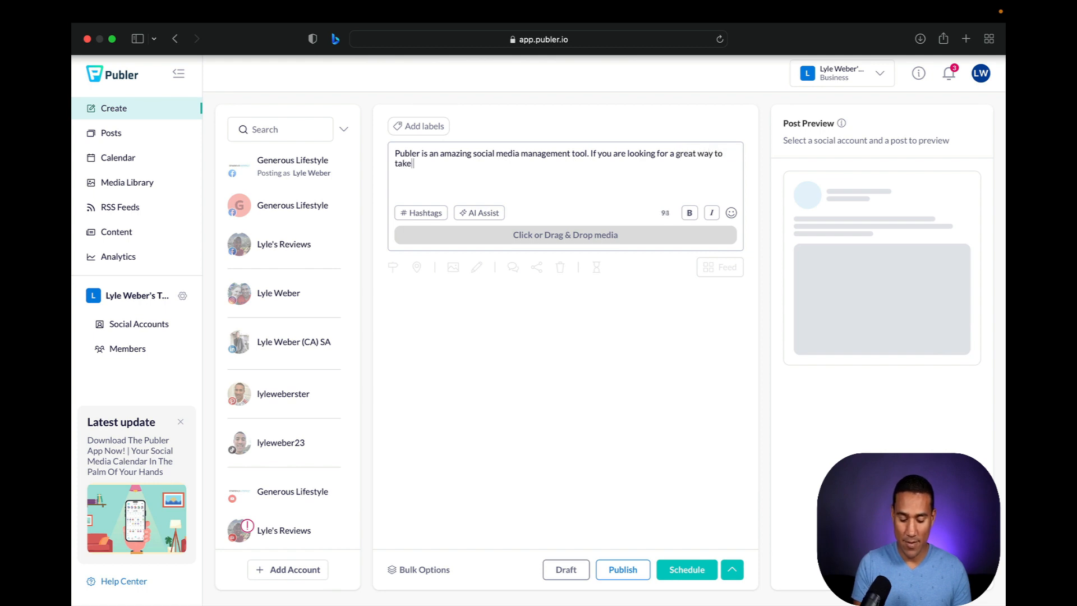
pyautogui.write(' control of ')
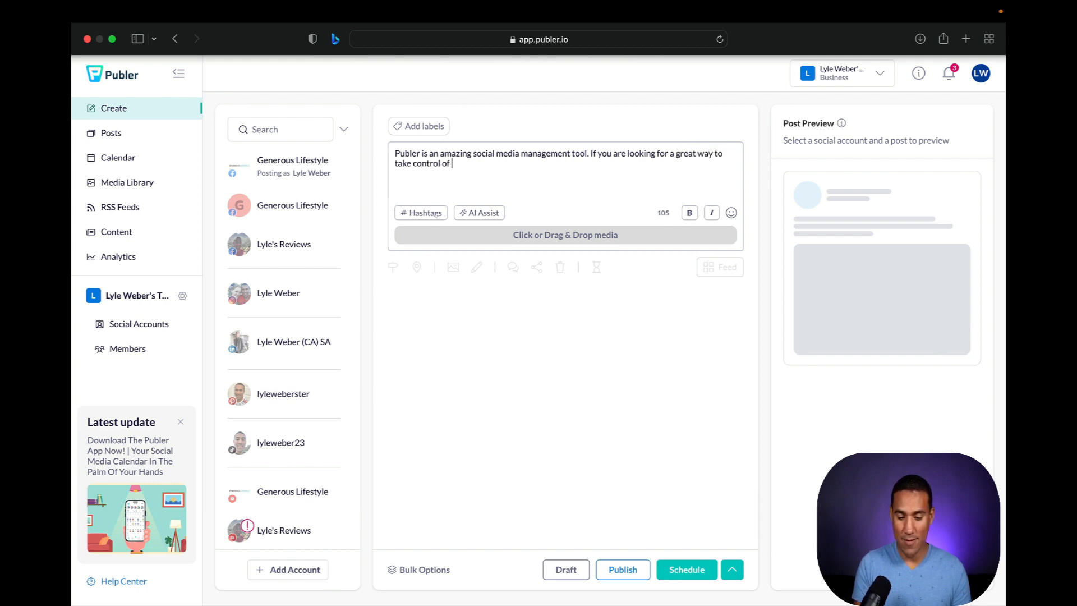
pyautogui.write('your social media accounts loo')
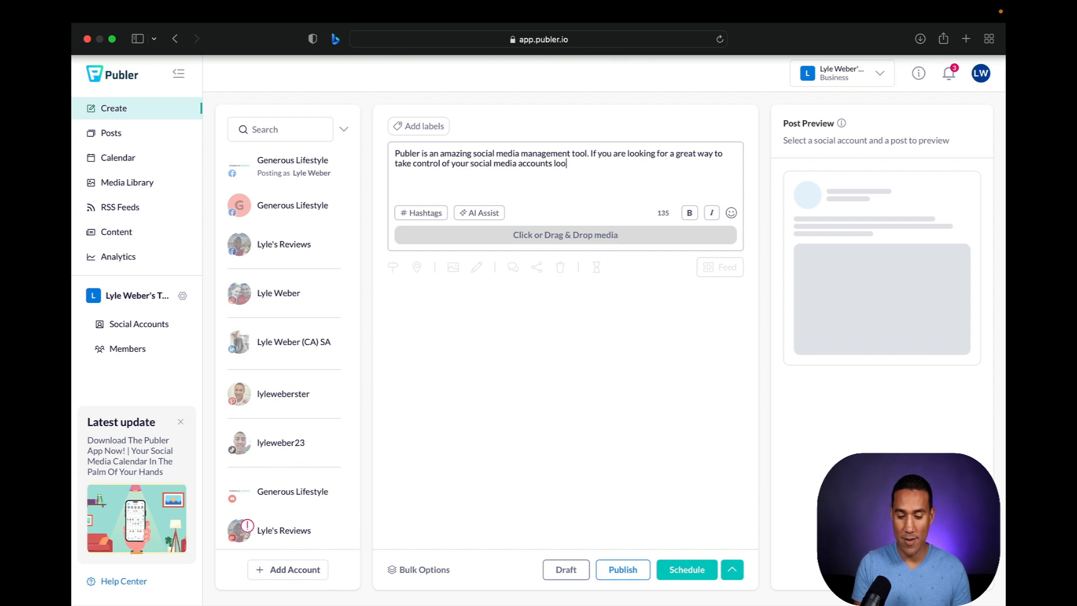
pyautogui.write('k no further.')
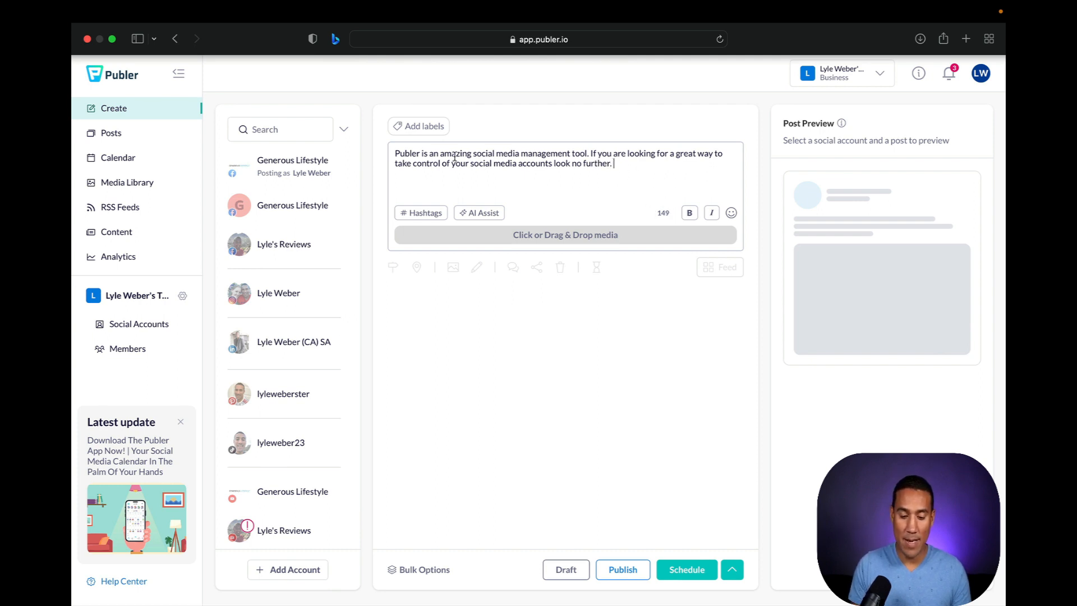
# - Make "amazing social media" bold and "management" italic in the post text
pyautogui.moveTo(441, 153); pyautogui.dragTo(522, 154)
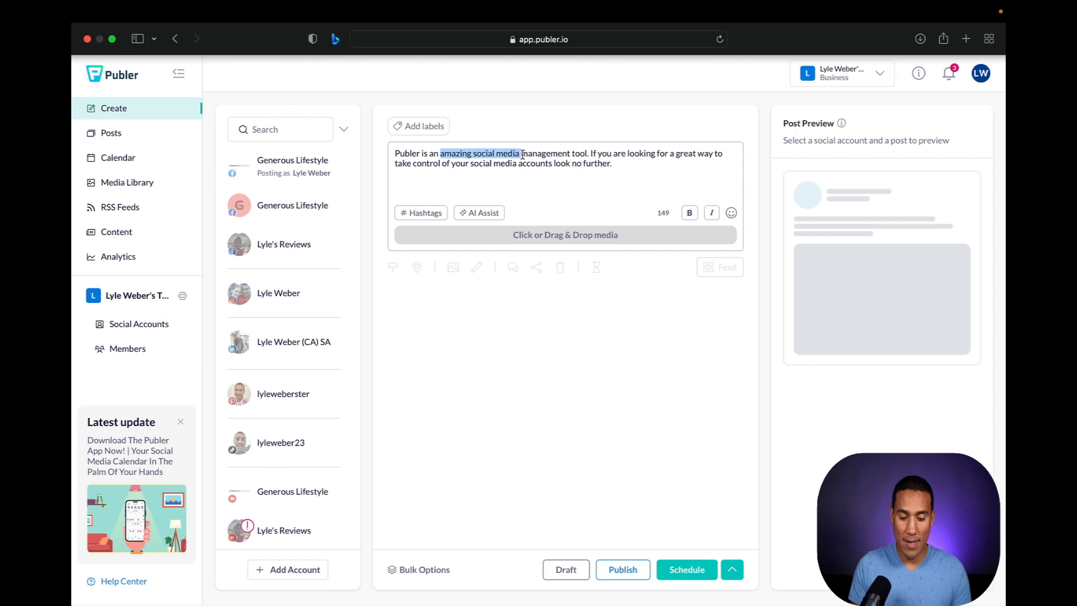
pyautogui.click(689, 213)
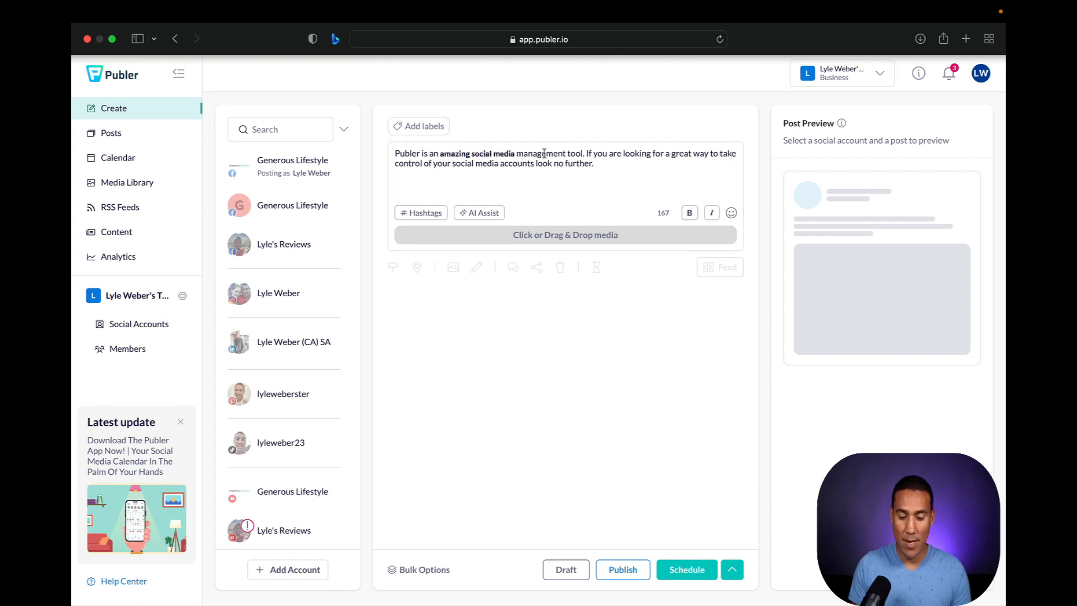
pyautogui.moveTo(517, 155); pyautogui.dragTo(567, 156)
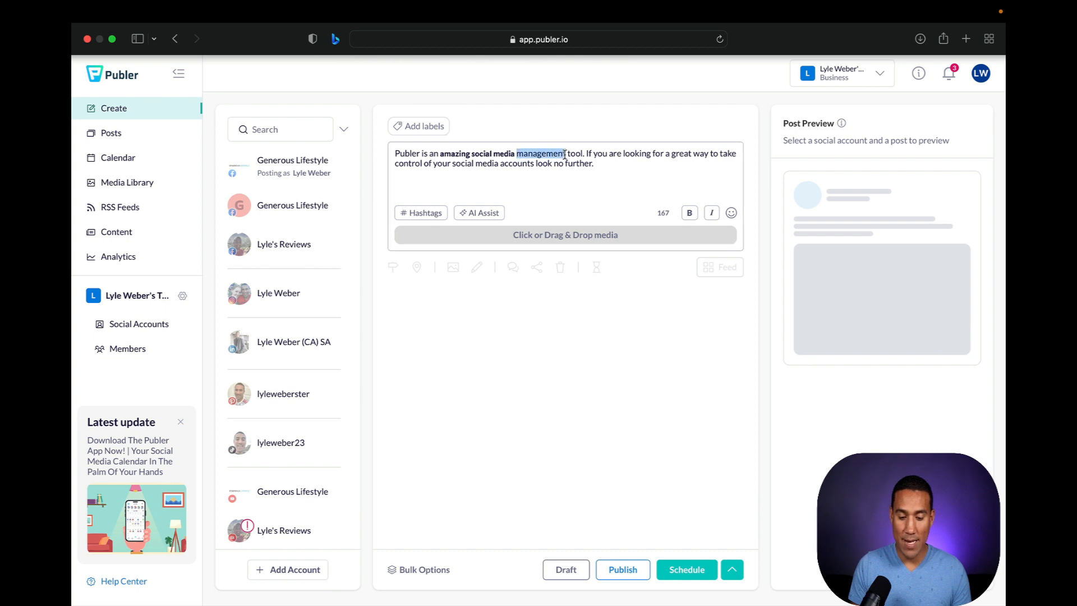
pyautogui.click(711, 213)
# - Add the Smiling Face with Heart-Eyes emoji after the last sentence and the hashtag #Publer in a new paragraph
pyautogui.click(606, 165)
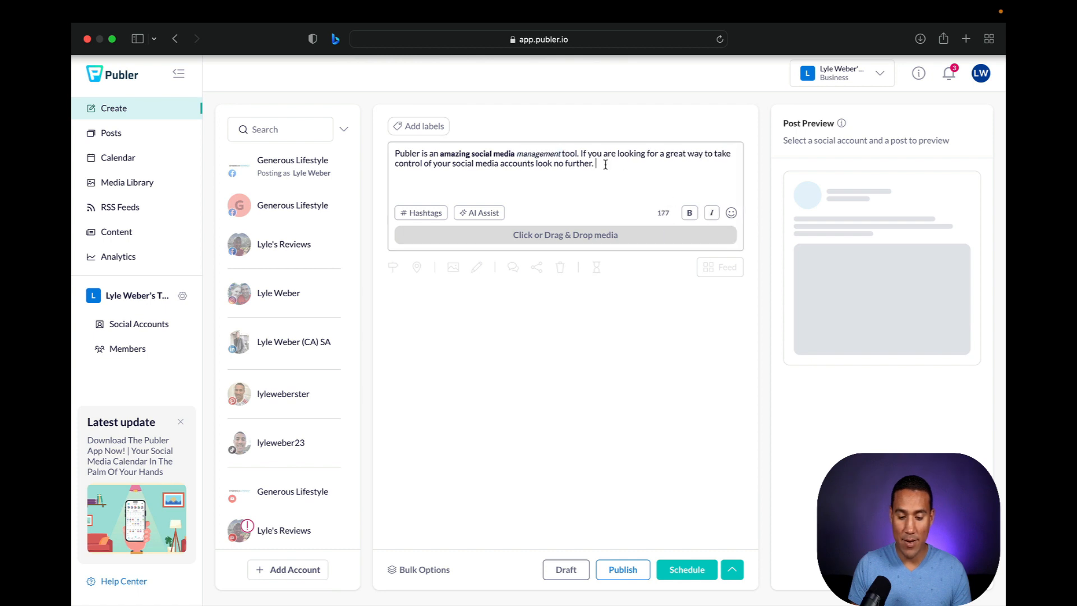
pyautogui.click(731, 213)
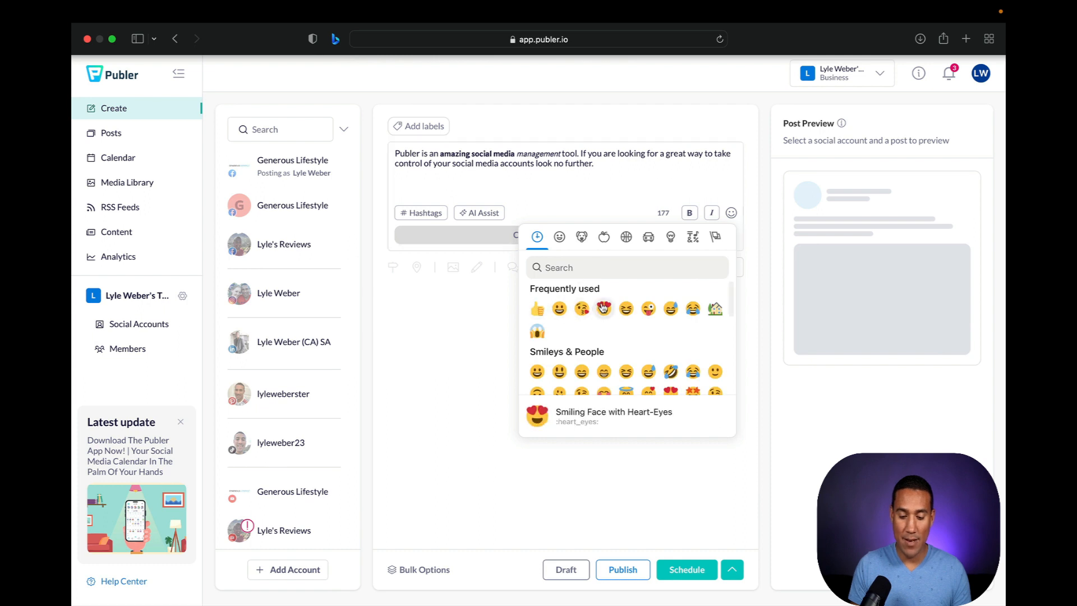
pyautogui.click(604, 308)
pyautogui.click(590, 183)
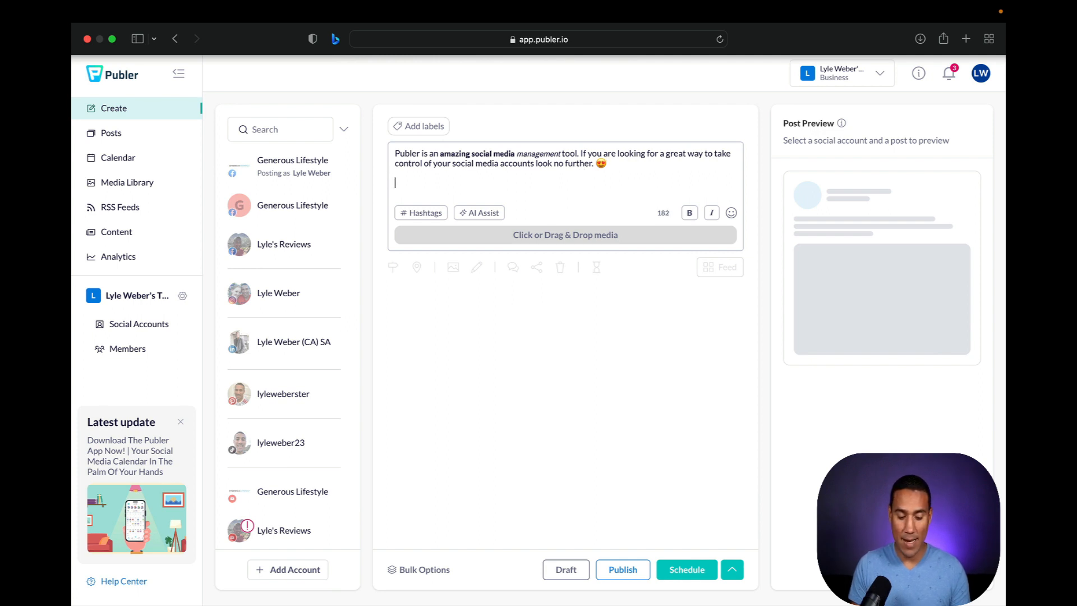
pyautogui.write('#P')
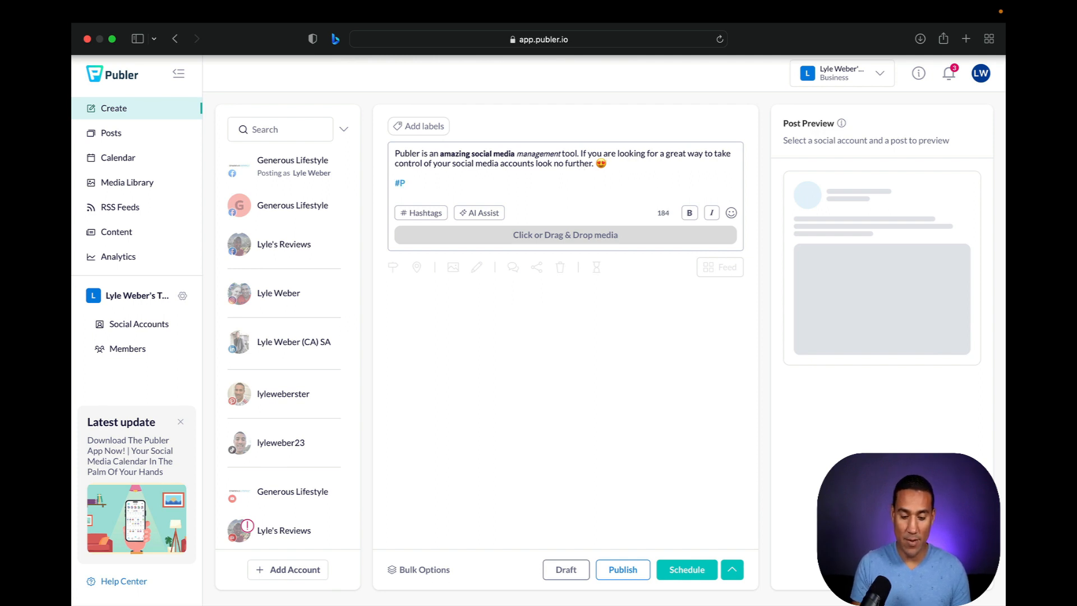
pyautogui.write('ubler')
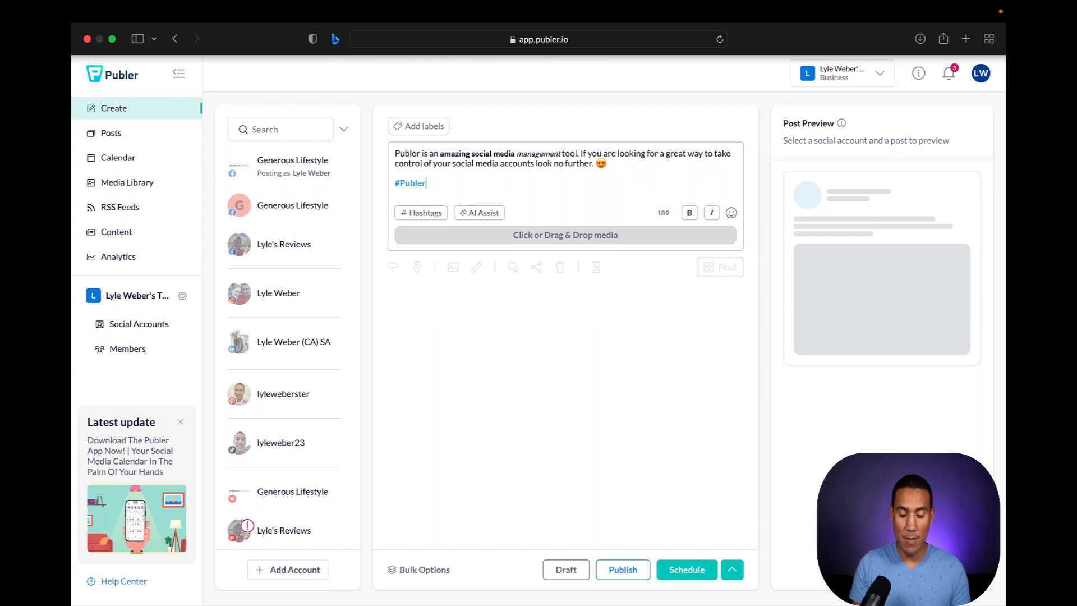
# - Search the hashtag suggestions for the keyword "Publer"
pyautogui.click(429, 219)
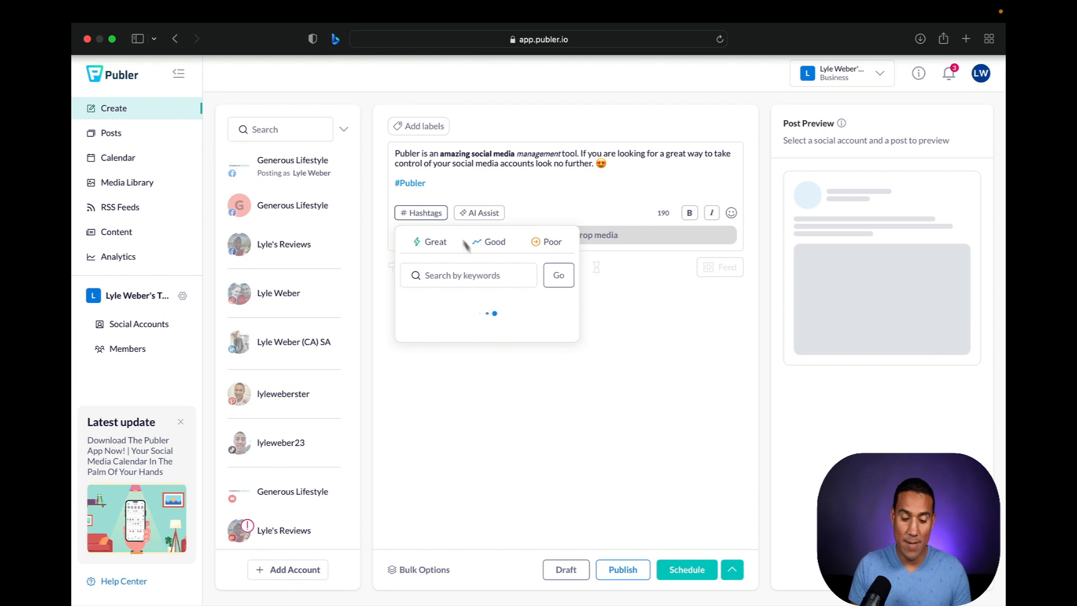
pyautogui.click(476, 276)
pyautogui.write('publer')
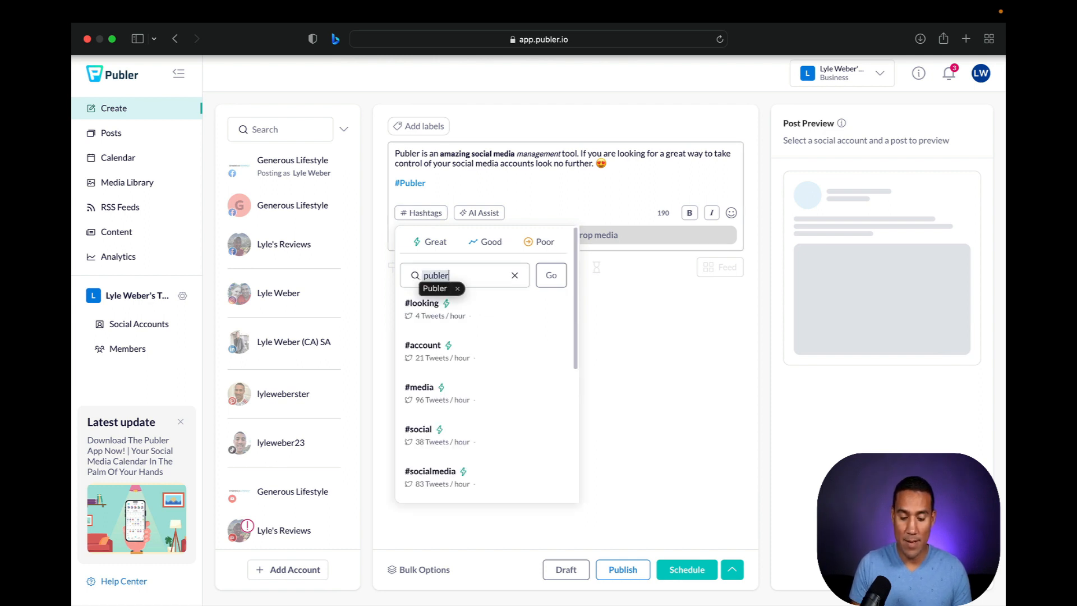
pyautogui.click(442, 289)
pyautogui.click(555, 274)
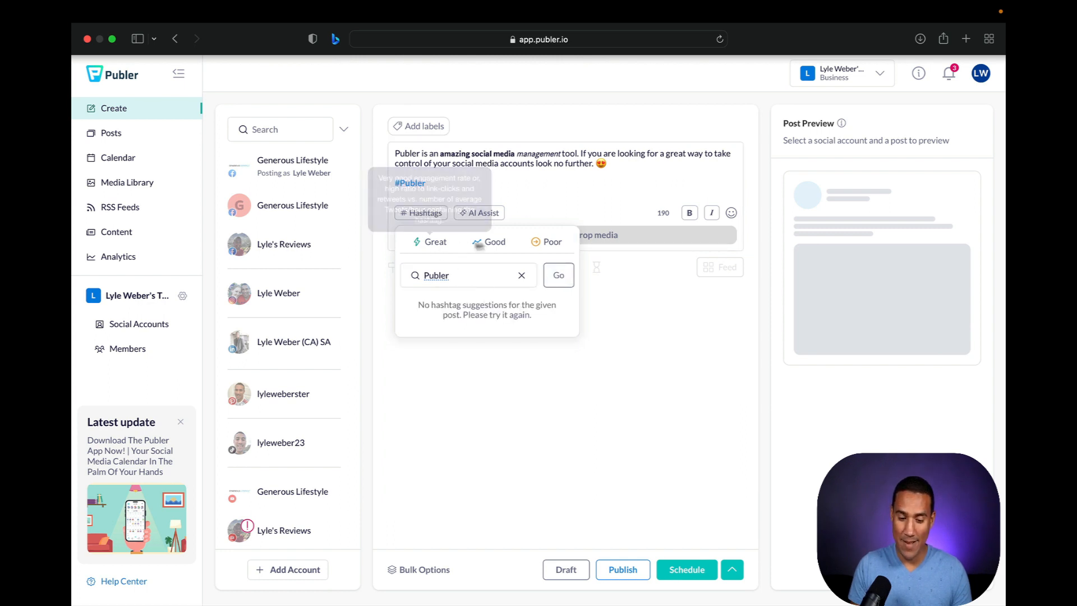
# - Clear and close the hashtag suggestions, and select the two Generous Lifestyle Facebook accounts for the post
pyautogui.click(521, 277)
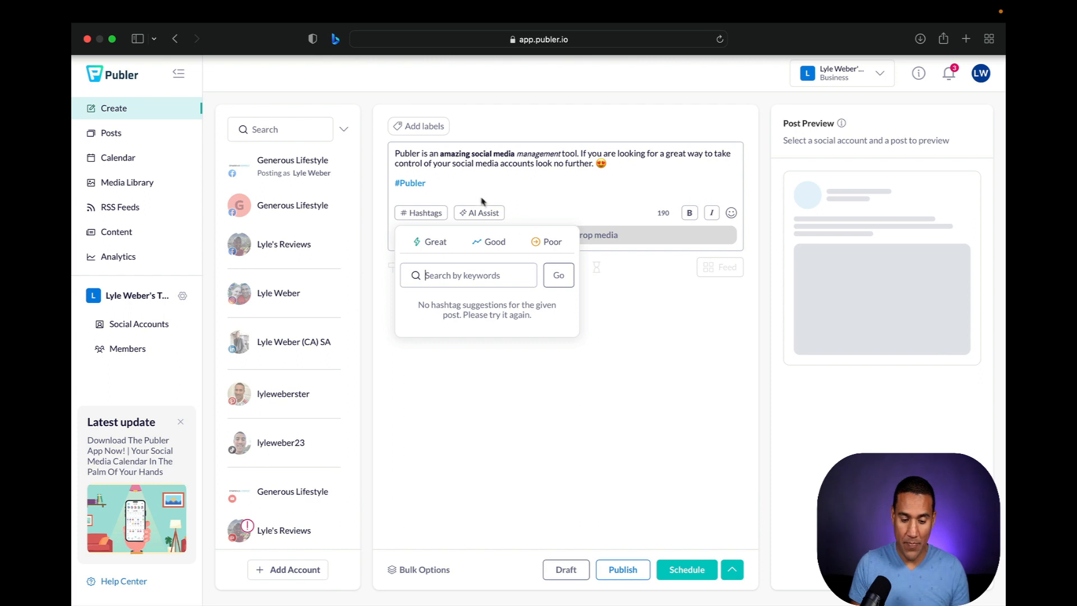
pyautogui.click(464, 187)
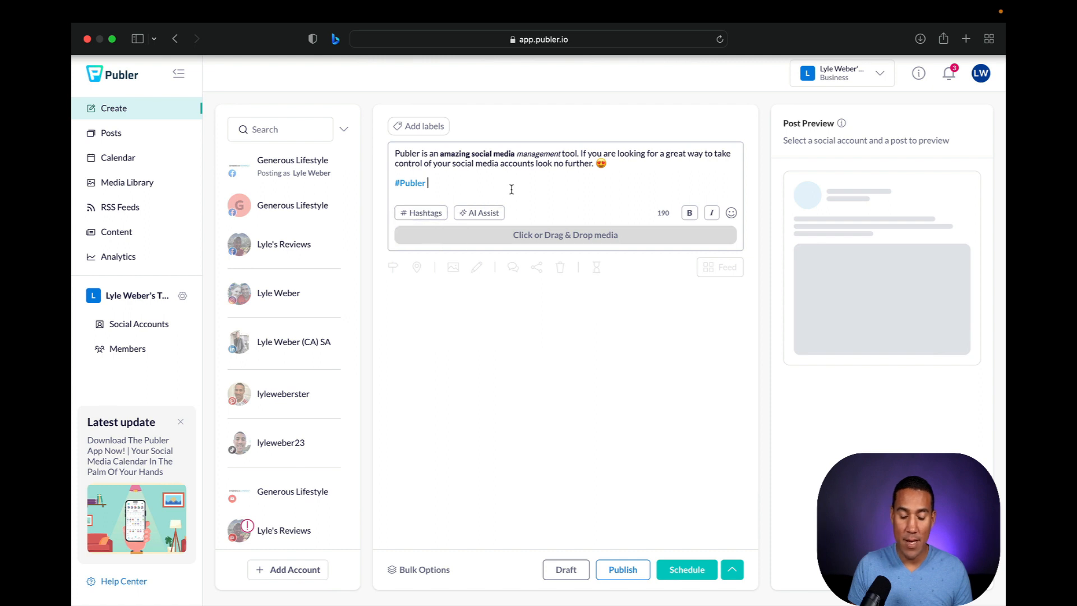
pyautogui.click(704, 572)
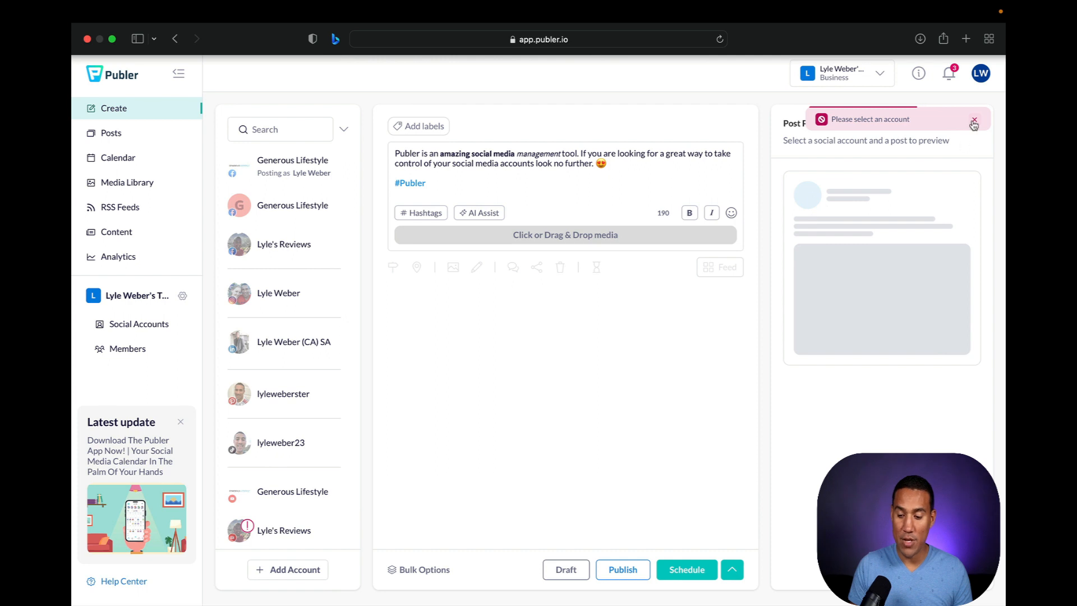
pyautogui.click(289, 176)
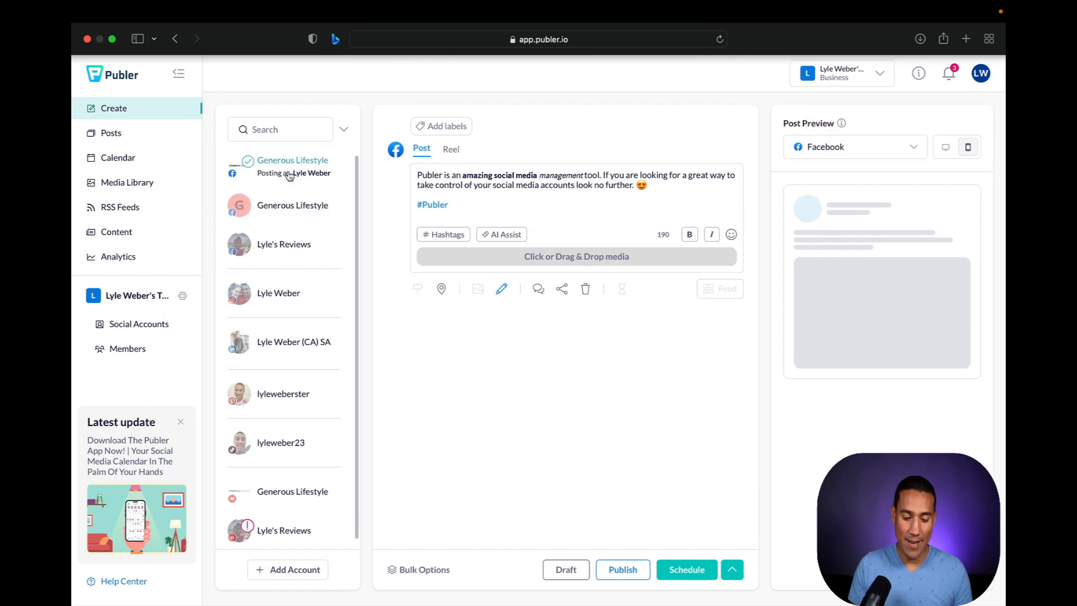
pyautogui.click(292, 216)
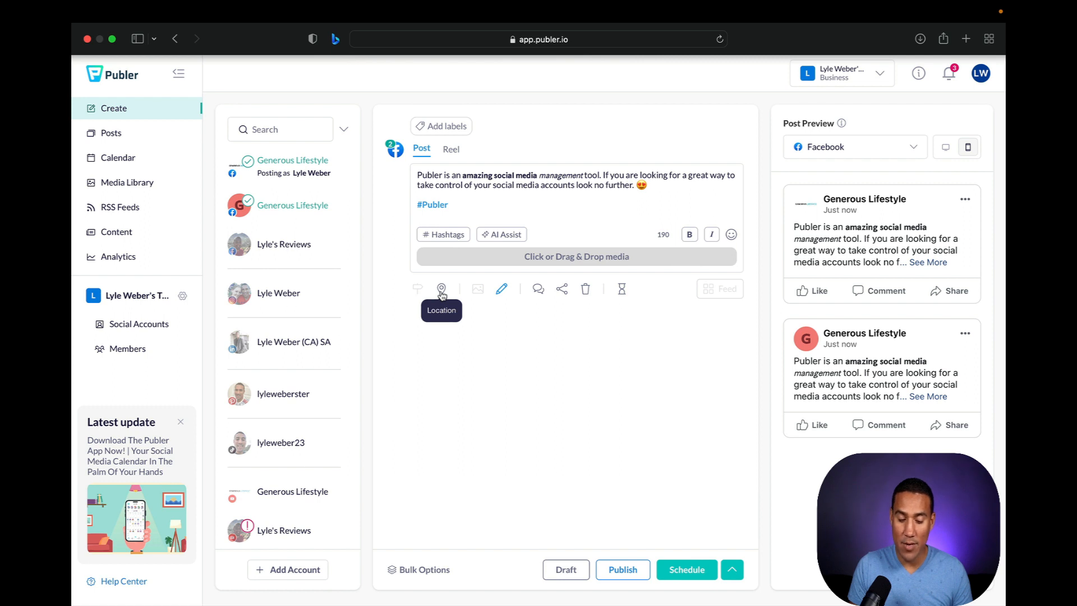
# - Save the signature selection with the existing signature for the first account and none for the second, and expand the first account's post preview
pyautogui.click(503, 290)
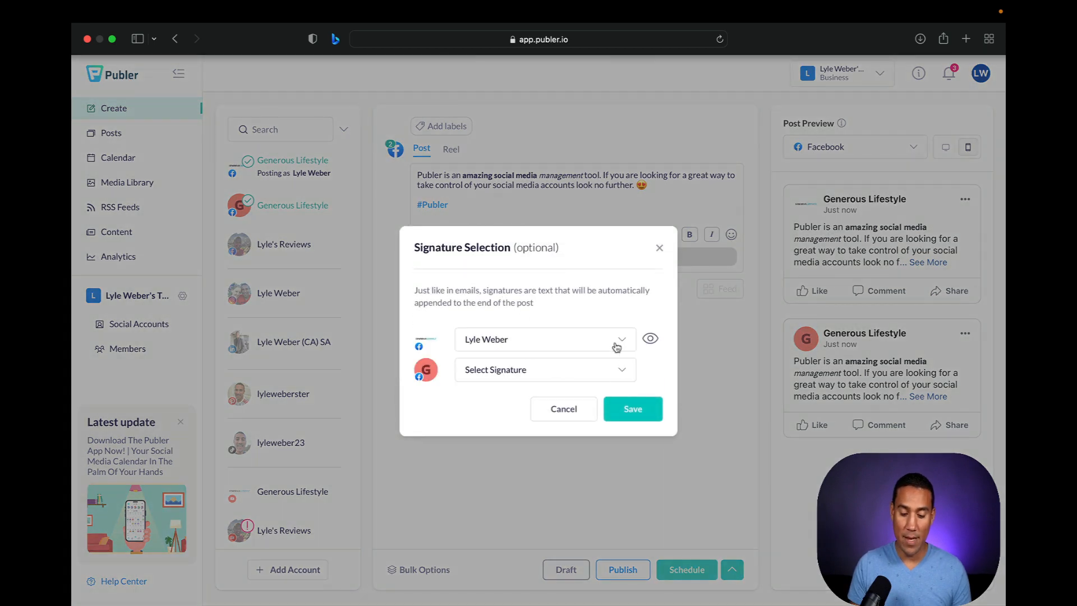
pyautogui.click(622, 371)
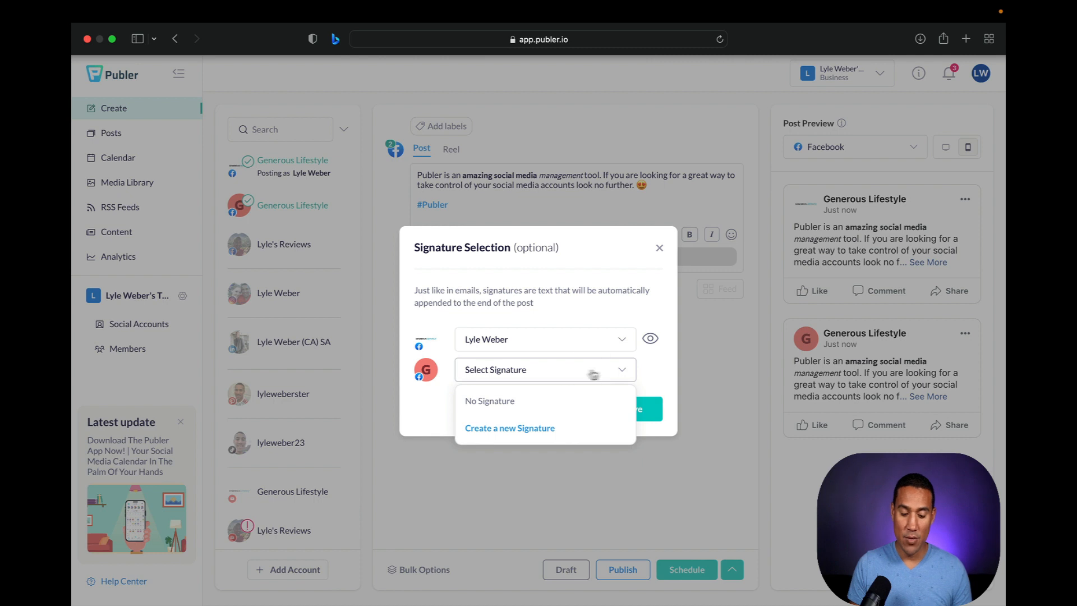
pyautogui.click(618, 342)
pyautogui.click(508, 403)
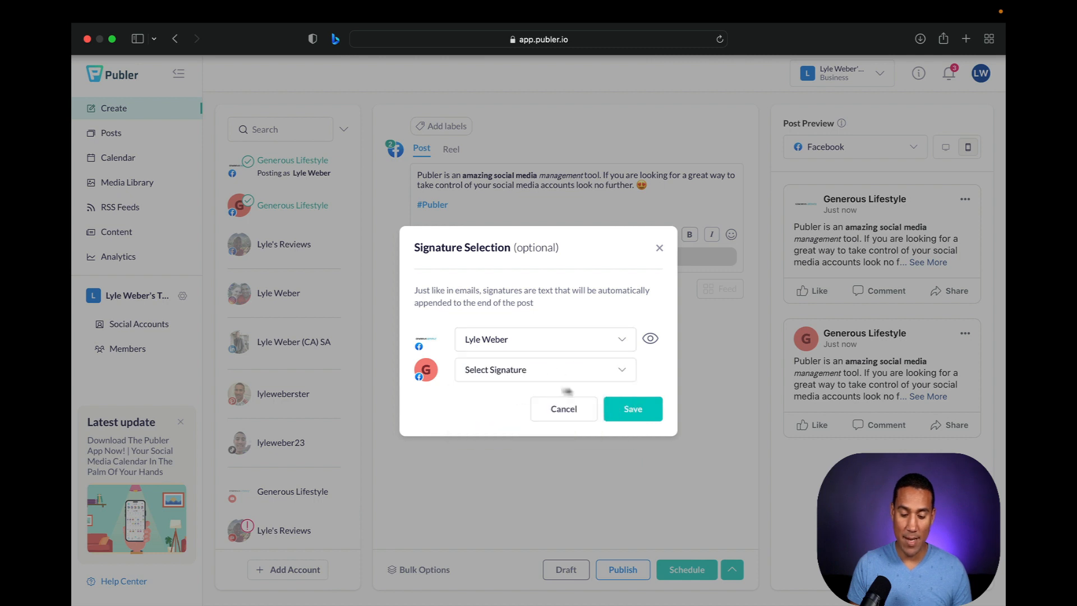
pyautogui.click(634, 410)
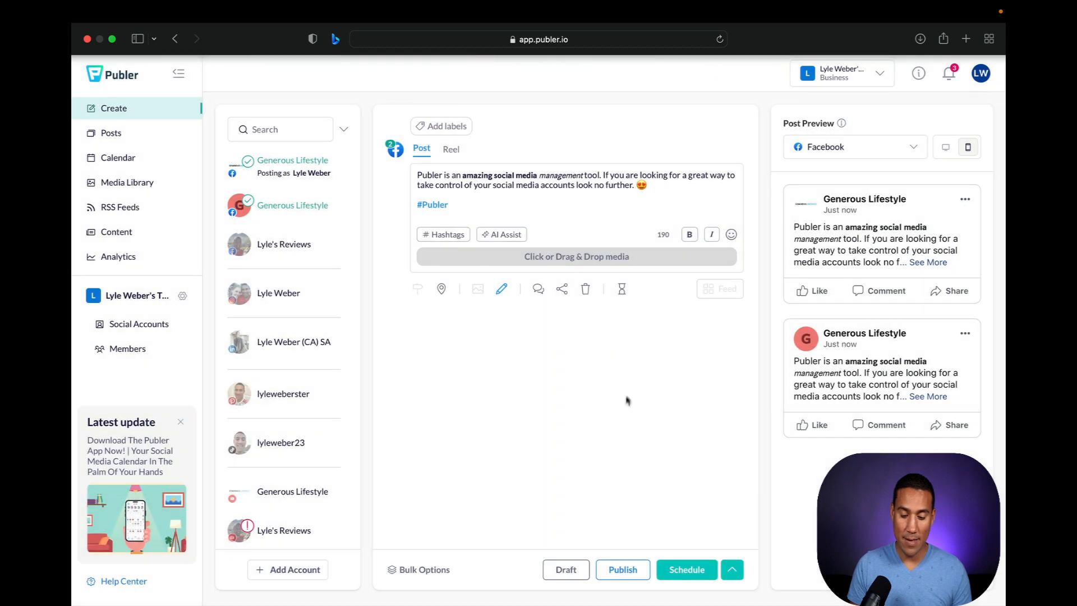
pyautogui.click(925, 264)
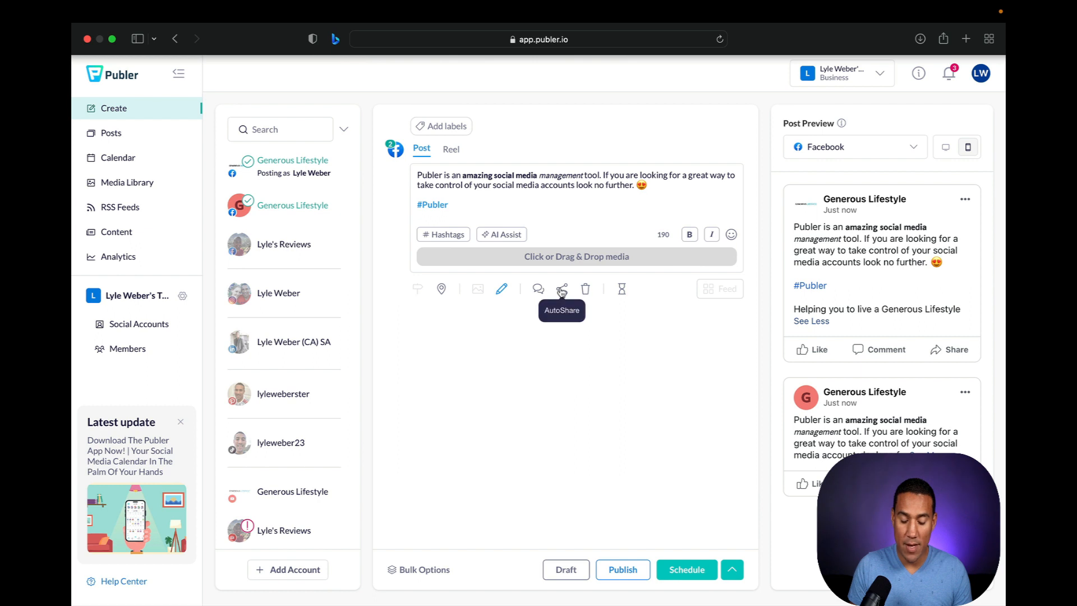
# - Add a delay of 5 minutes between the posts to the selected accounts
pyautogui.click(622, 290)
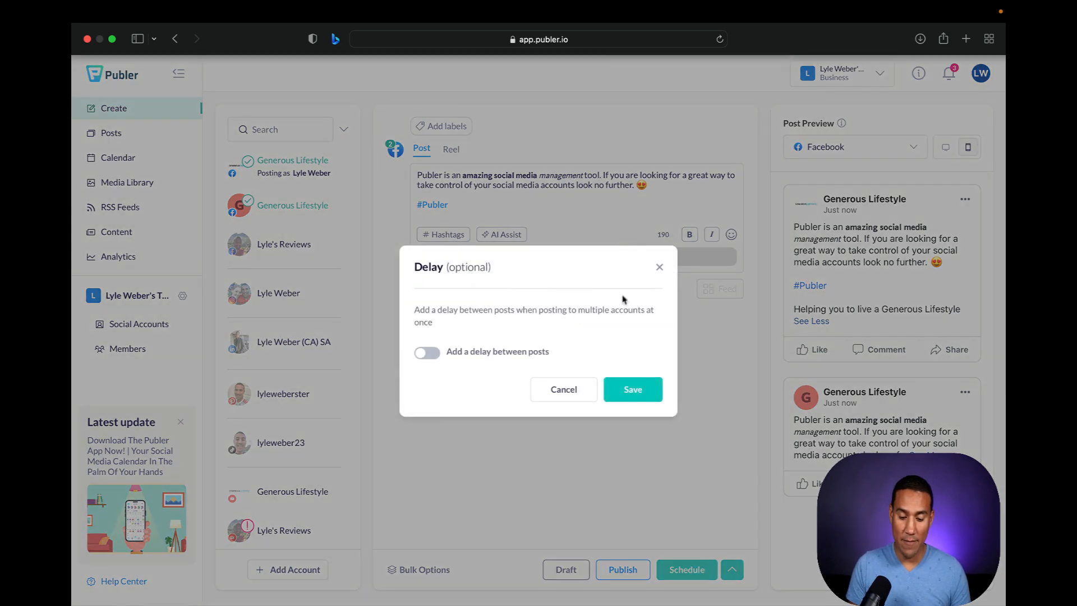
pyautogui.click(426, 356)
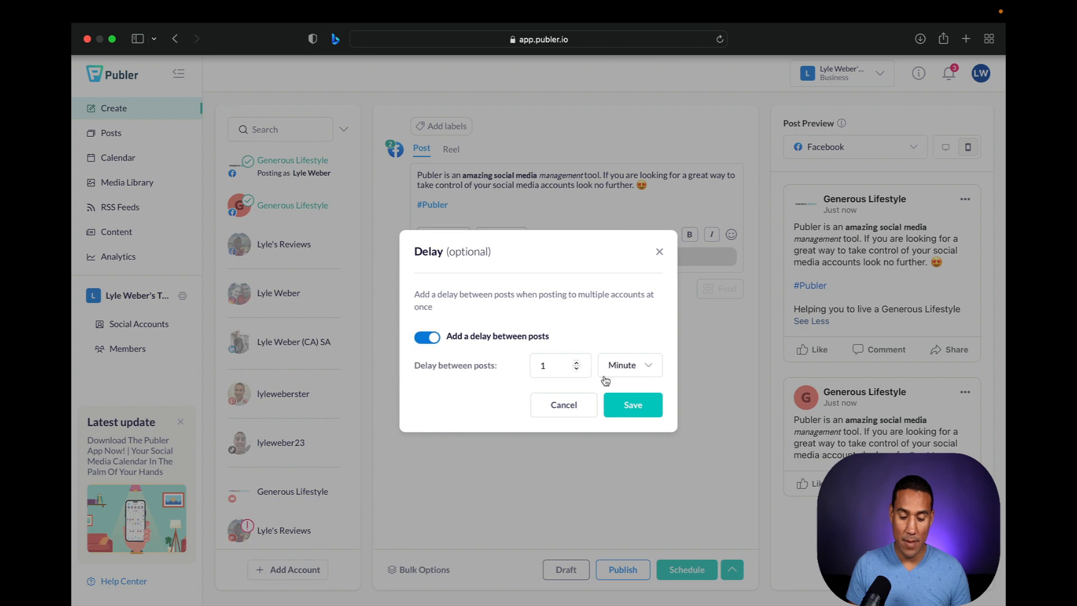
pyautogui.click(577, 363)
pyautogui.click(577, 363)
pyautogui.click(633, 404)
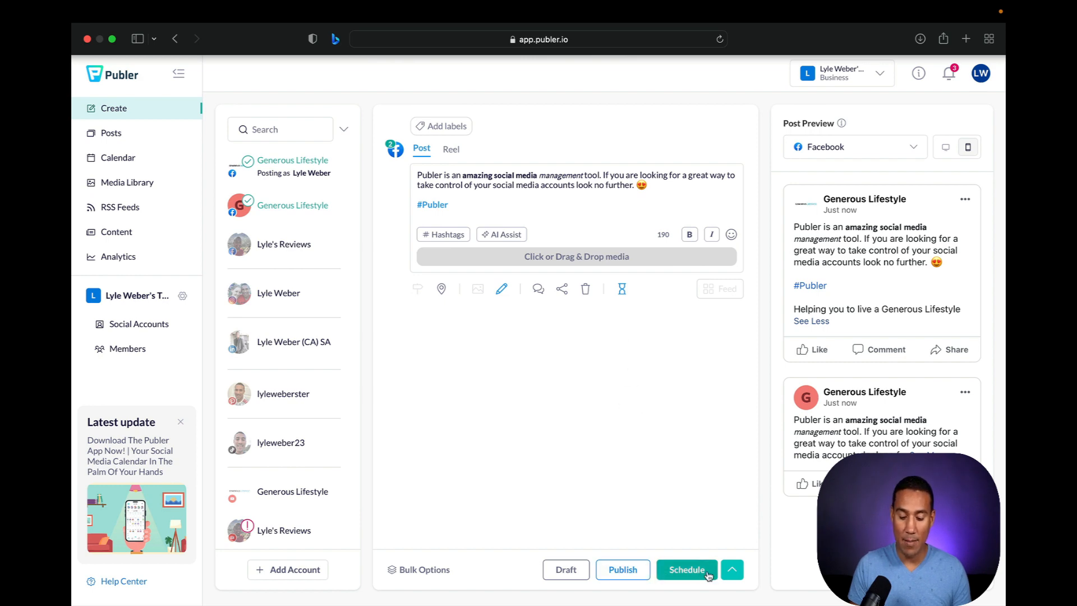
# - Schedule the post for Saturday, May 13th, 2023 at 07:00 AM
pyautogui.click(687, 569)
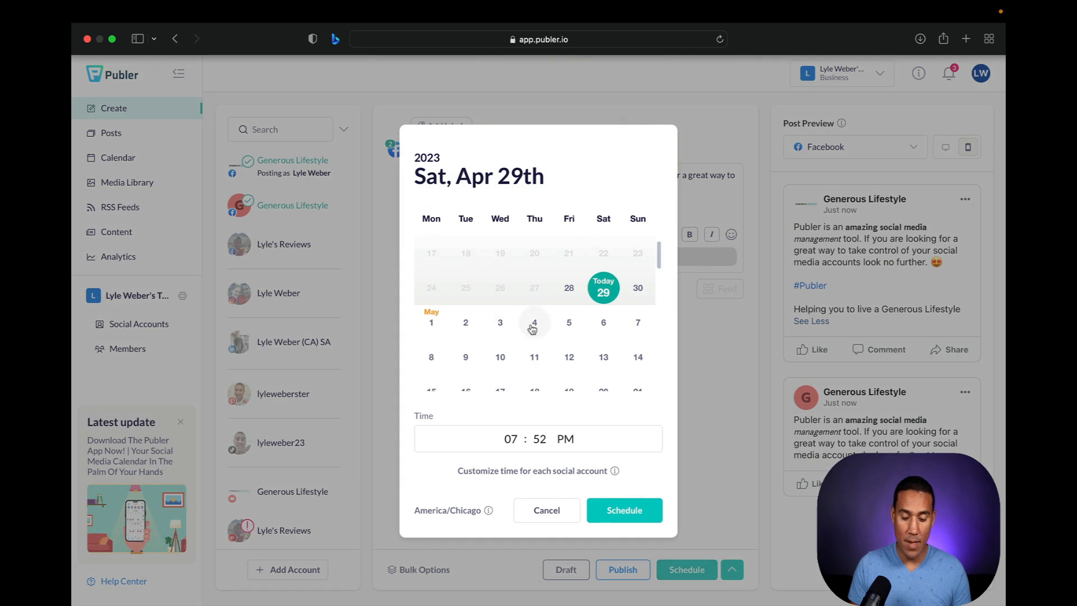
pyautogui.click(602, 323)
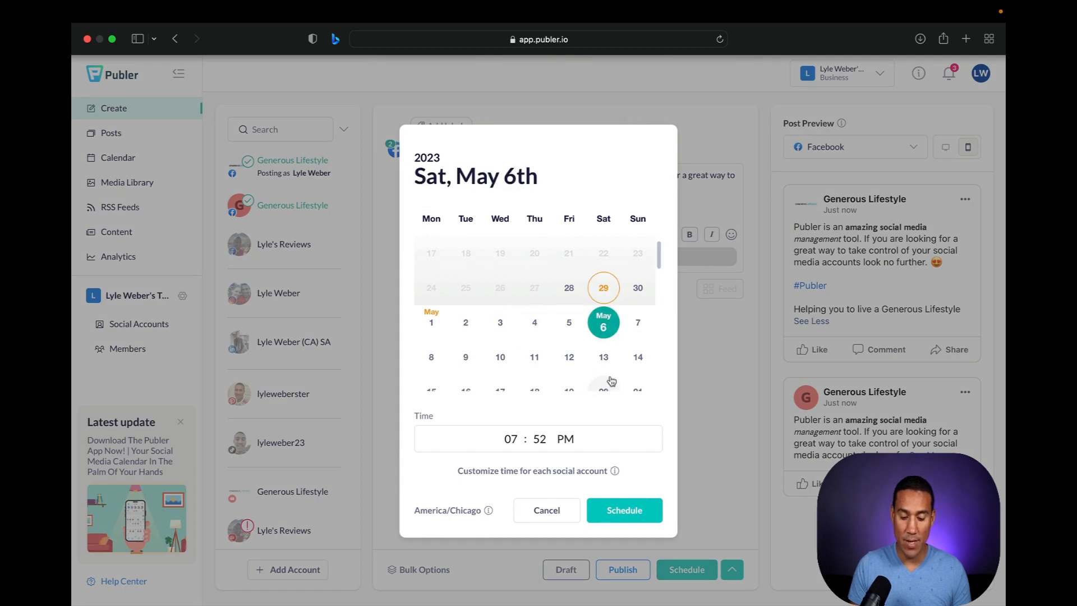
pyautogui.click(604, 358)
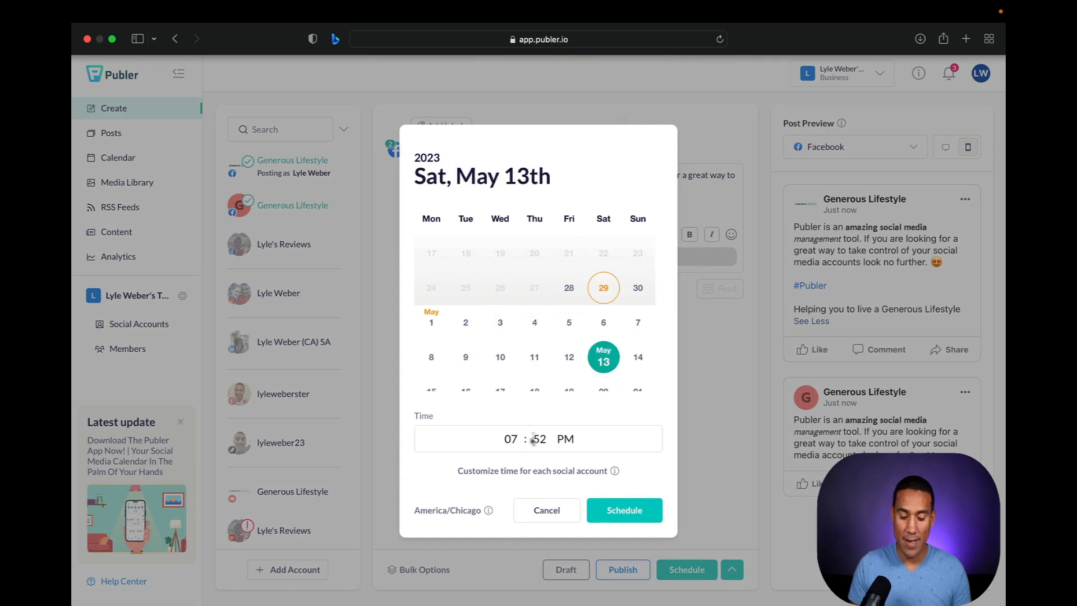
pyautogui.click(514, 437)
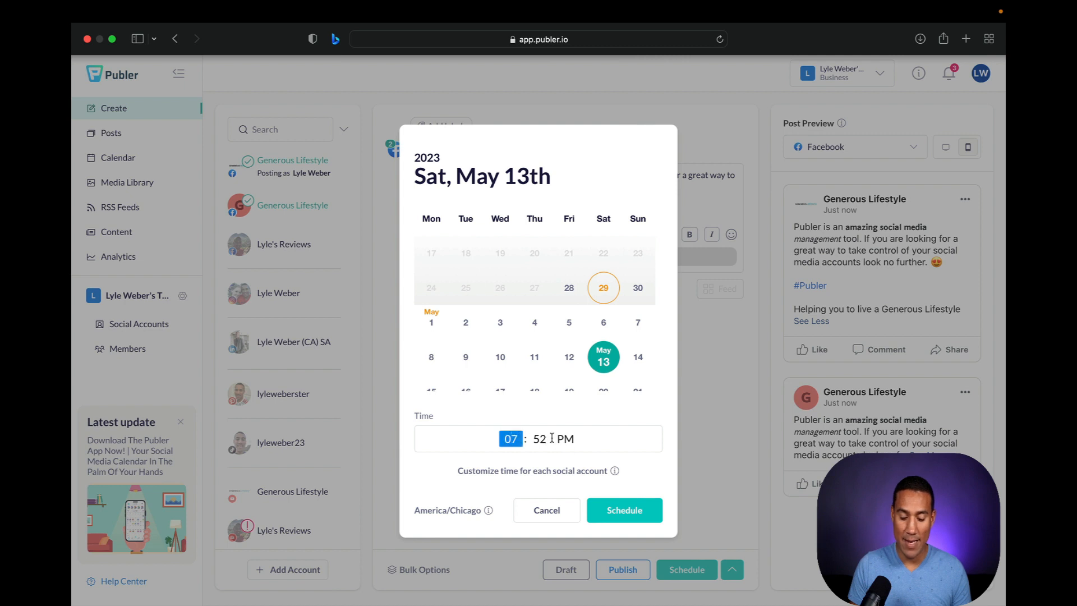
pyautogui.press('Tab')
pyautogui.write('00')
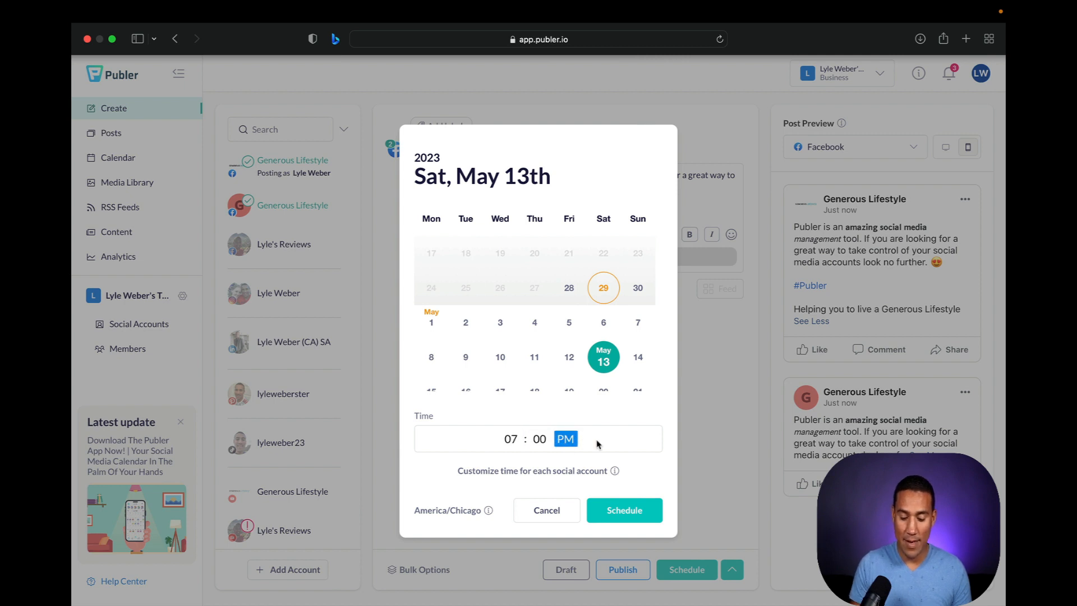
pyautogui.click(625, 513)
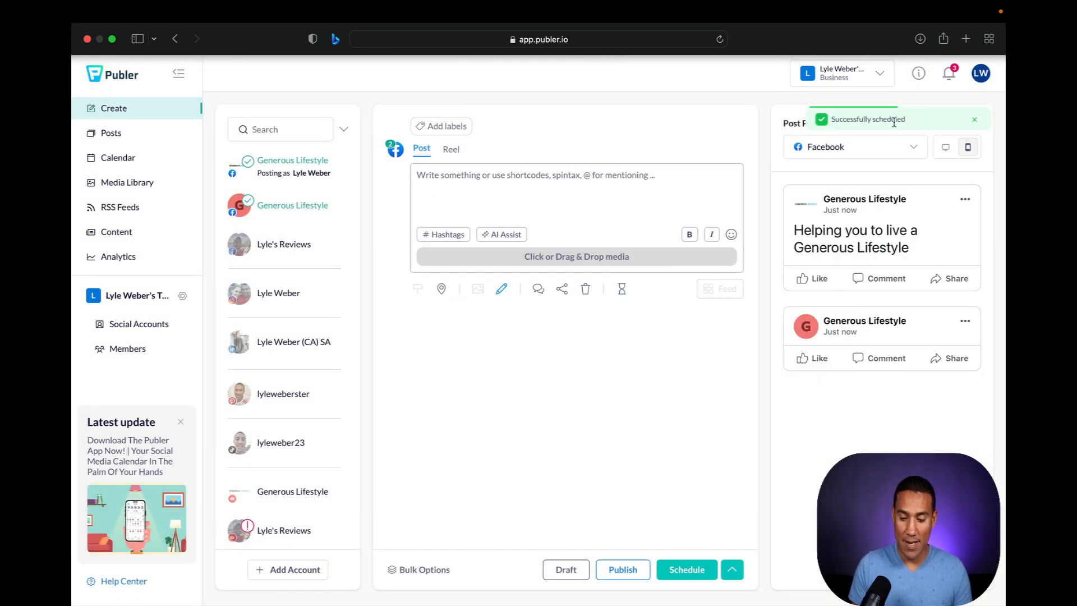
# - Check the scheduled posts in the calendar for the week of May 8 - May 14
pyautogui.click(131, 159)
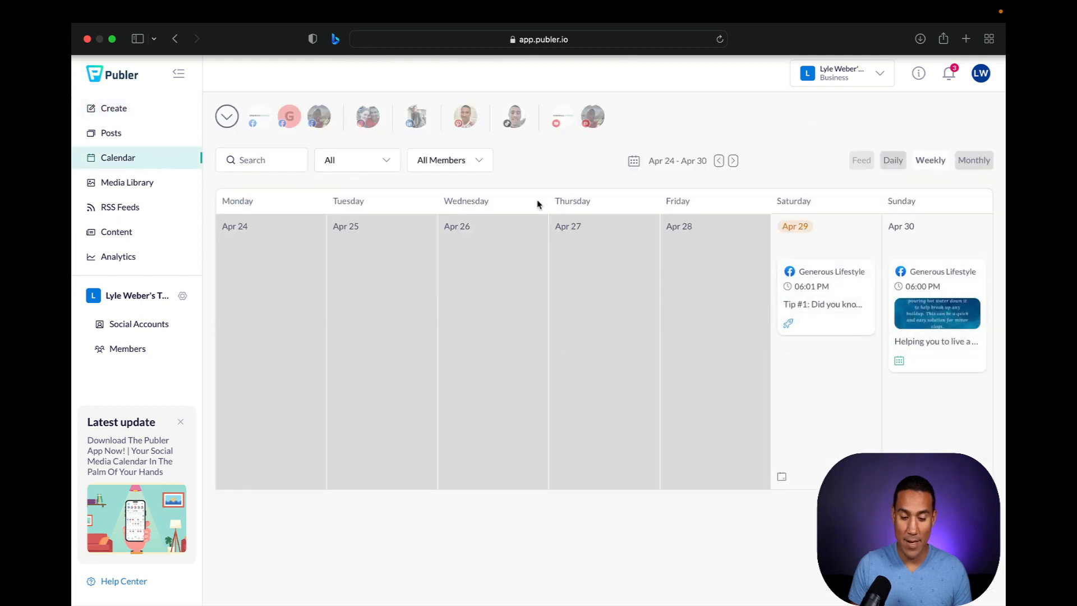
pyautogui.click(734, 161)
pyautogui.click(734, 161)
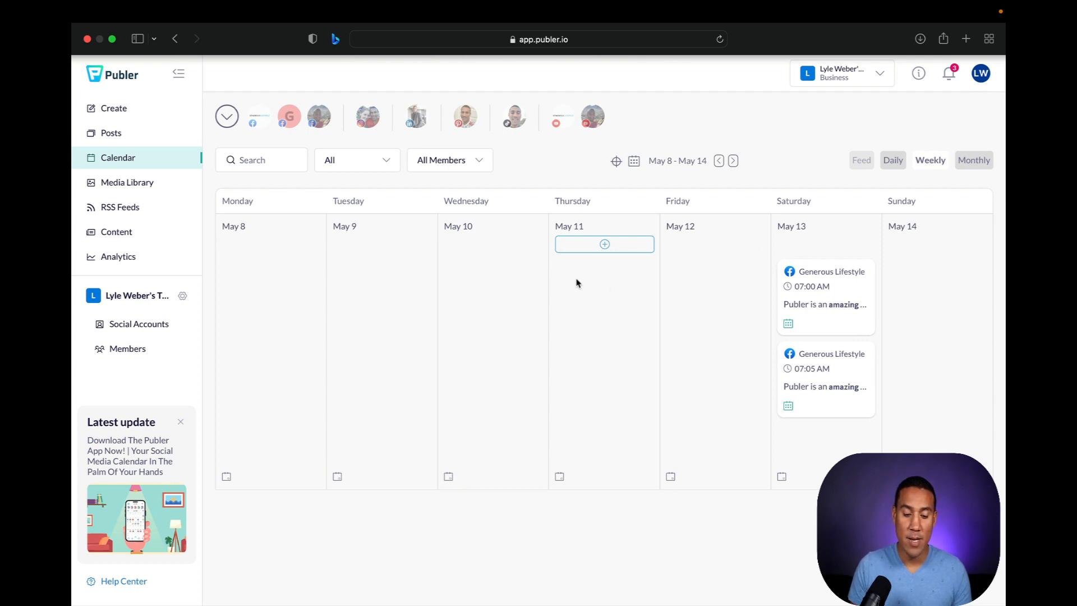
# - Create a new calendar post on May 11 with the text "Publer review on youtube - click here"
pyautogui.click(606, 245)
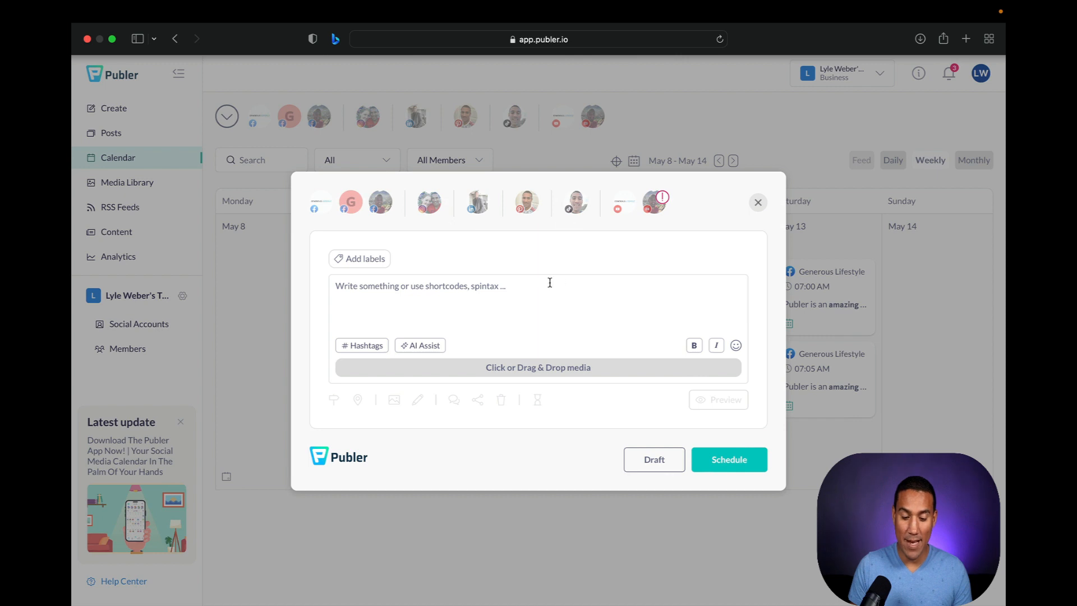
pyautogui.moveTo(695, 187)
pyautogui.mouseDown()
pyautogui.moveTo(695, 224)
pyautogui.moveTo(699, 195)
pyautogui.mouseUp()
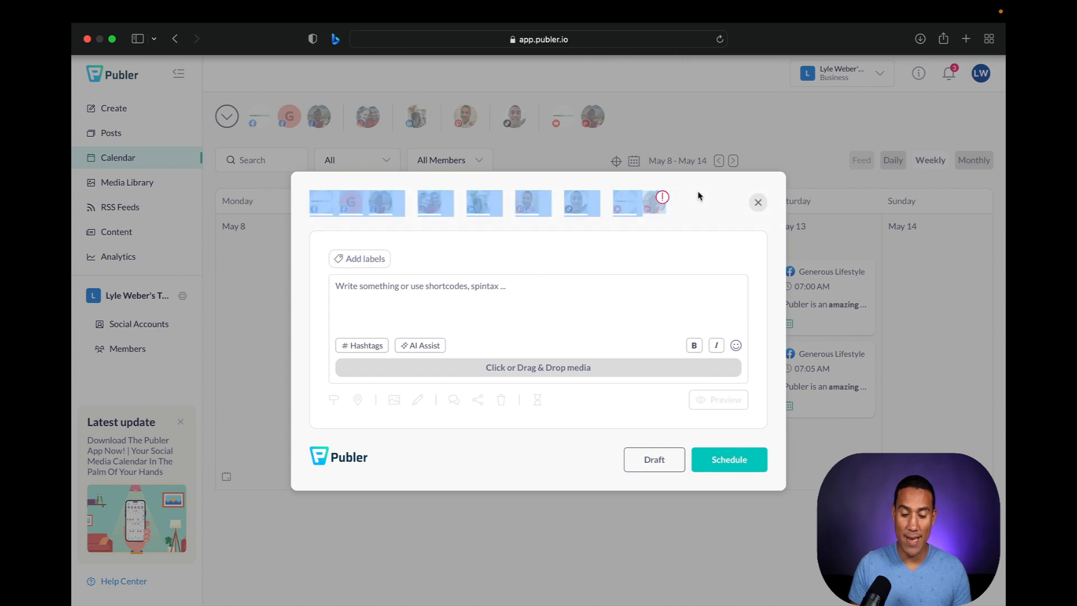
pyautogui.click(495, 291)
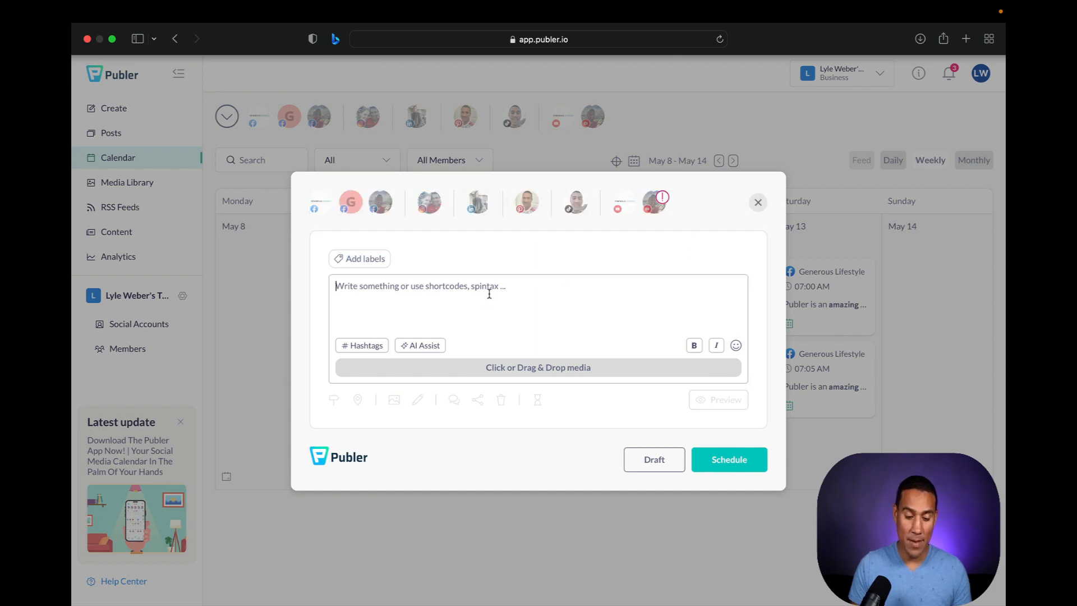
pyautogui.write('P')
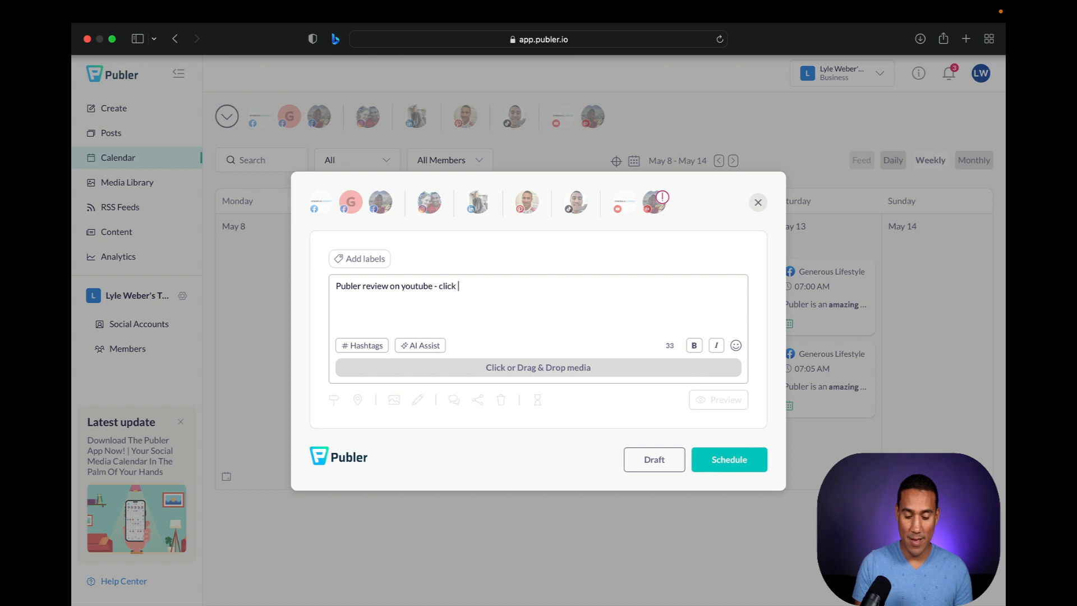
pyautogui.write('ere')
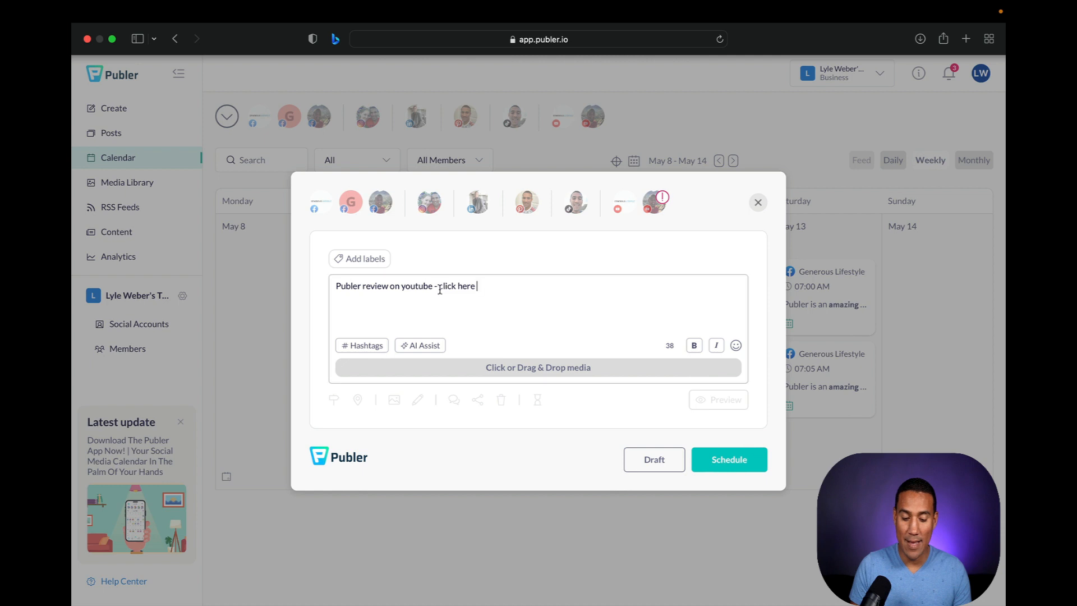
# - Select the first Generous Lifestyle Facebook account for the new post and make "click here" bold
pyautogui.moveTo(439, 286); pyautogui.dragTo(473, 290)
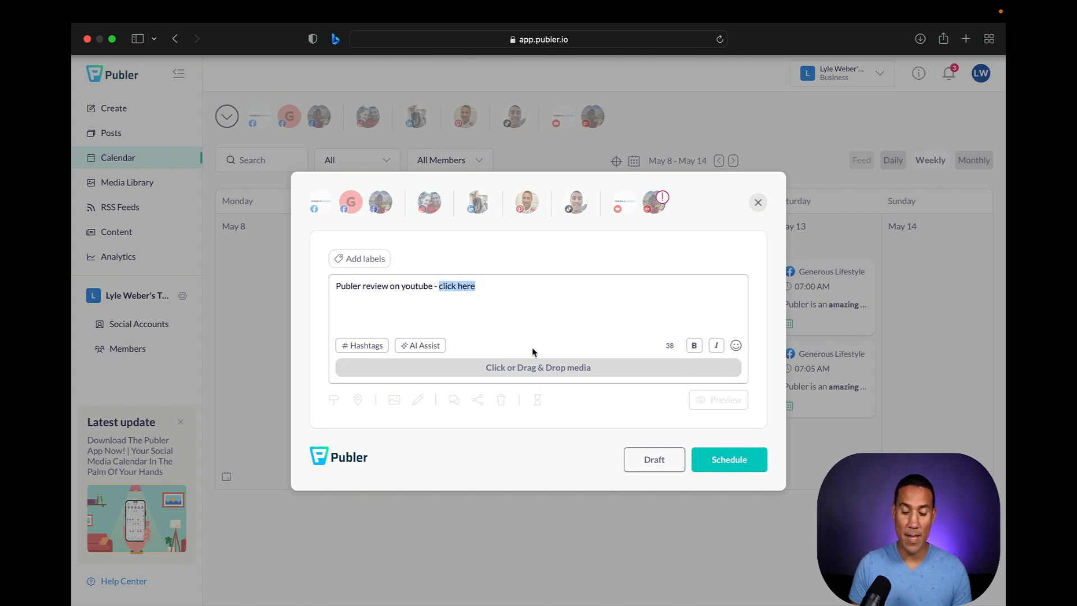
pyautogui.click(579, 177)
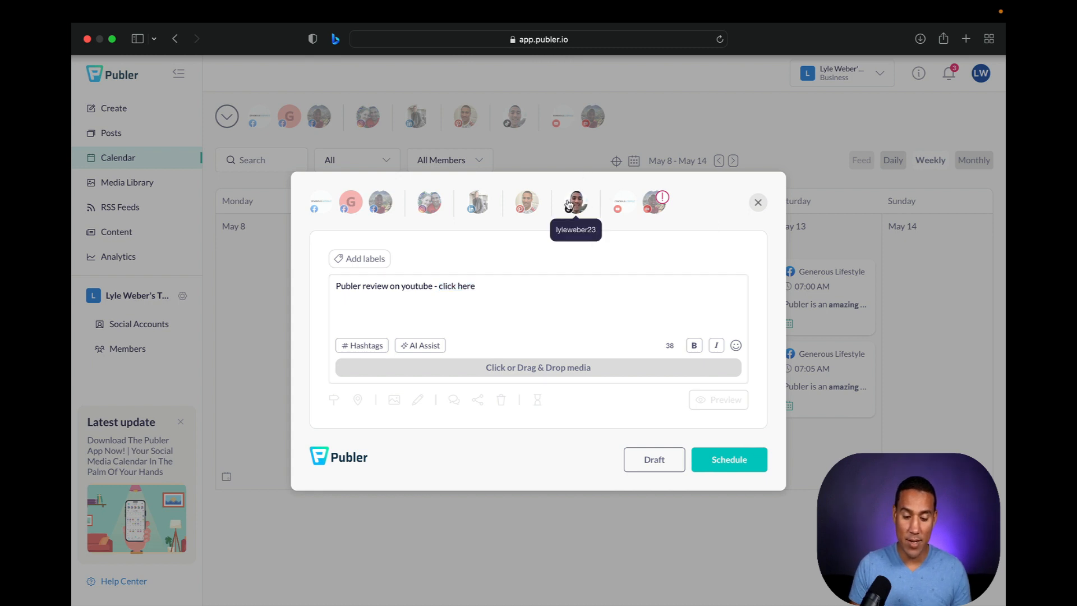
pyautogui.click(331, 206)
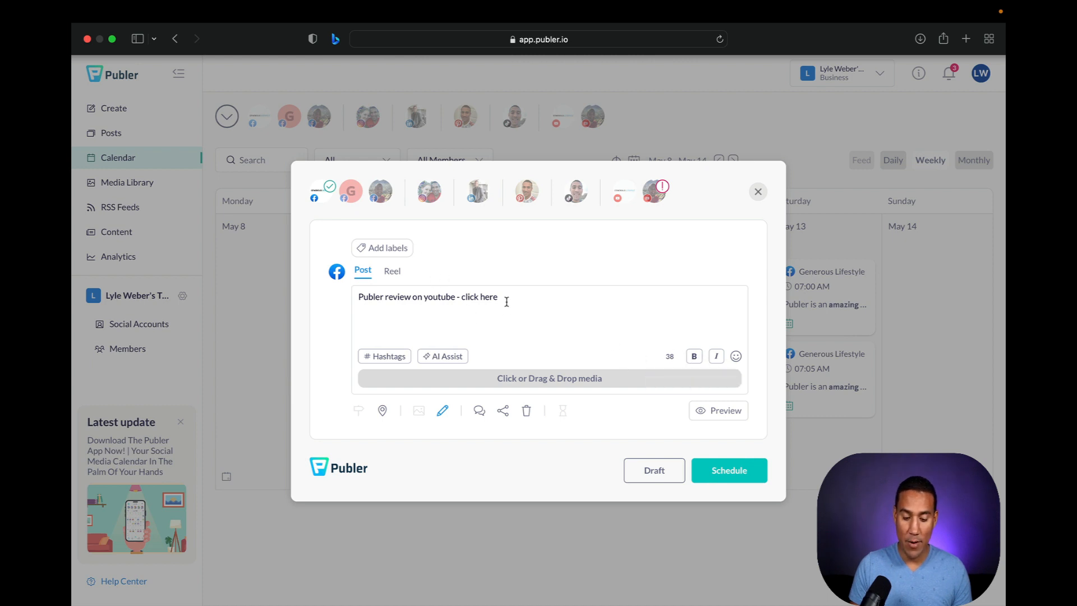
pyautogui.moveTo(505, 298); pyautogui.dragTo(466, 301)
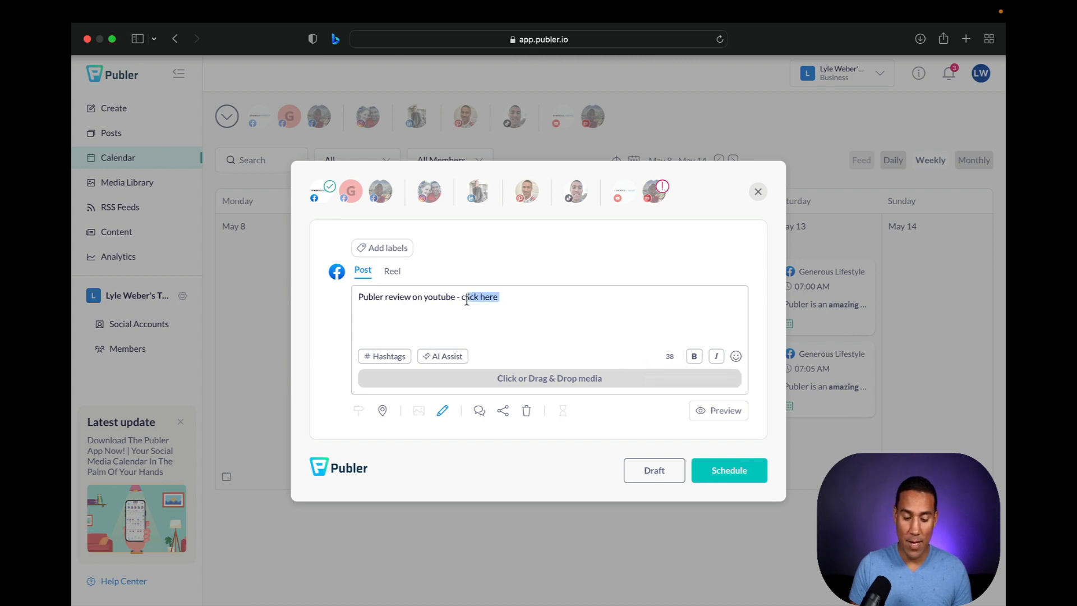
pyautogui.click(694, 356)
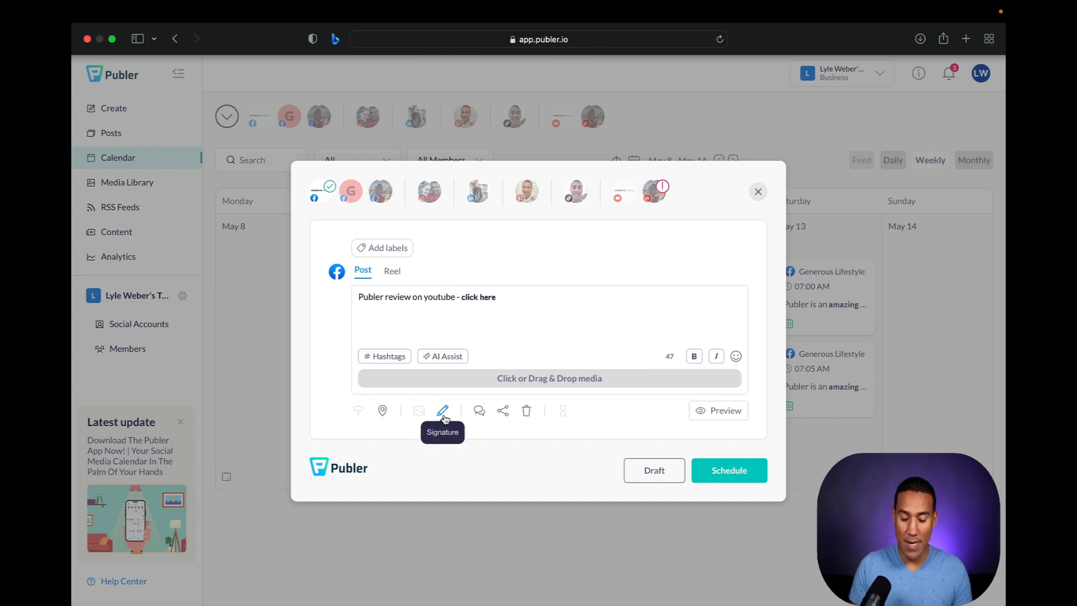
# - Preview the YouTube review post and schedule it for Thursday, May 11th, 2023 at 07:00 AM
pyautogui.click(710, 414)
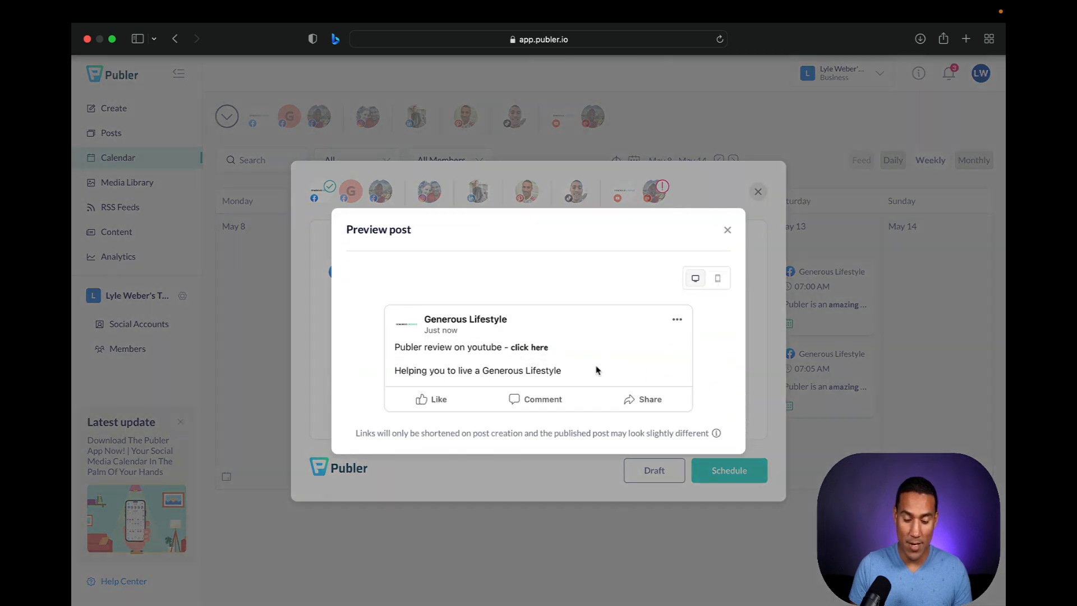
pyautogui.click(728, 230)
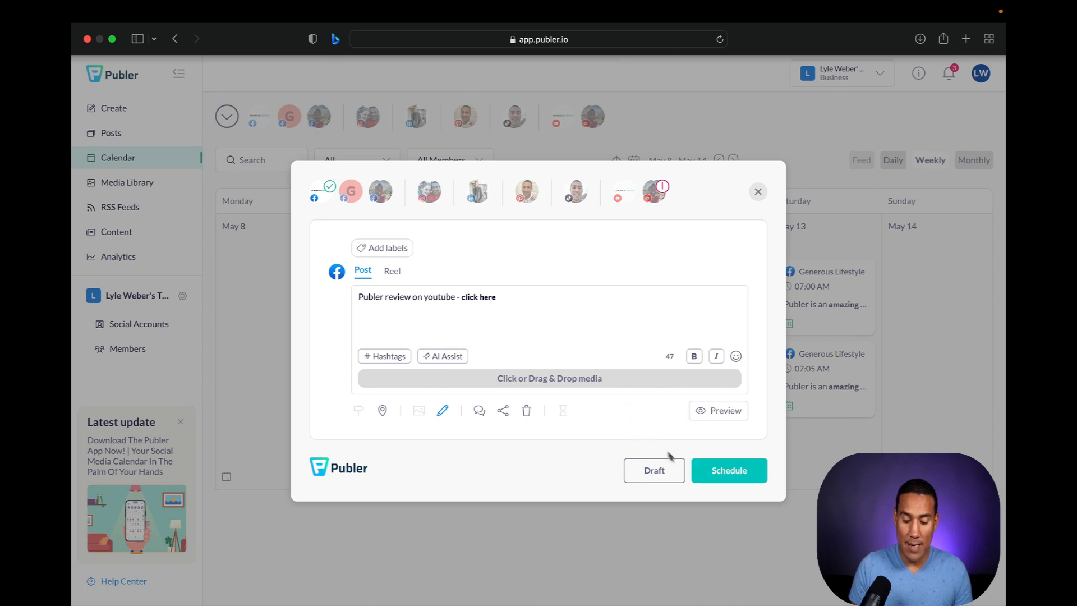
pyautogui.click(710, 474)
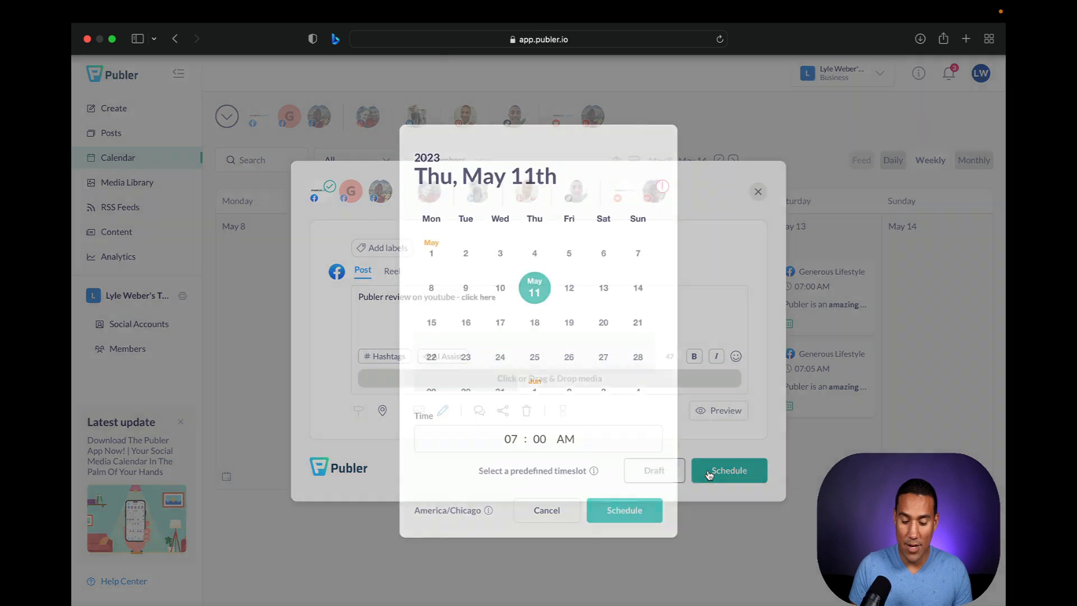
pyautogui.click(618, 512)
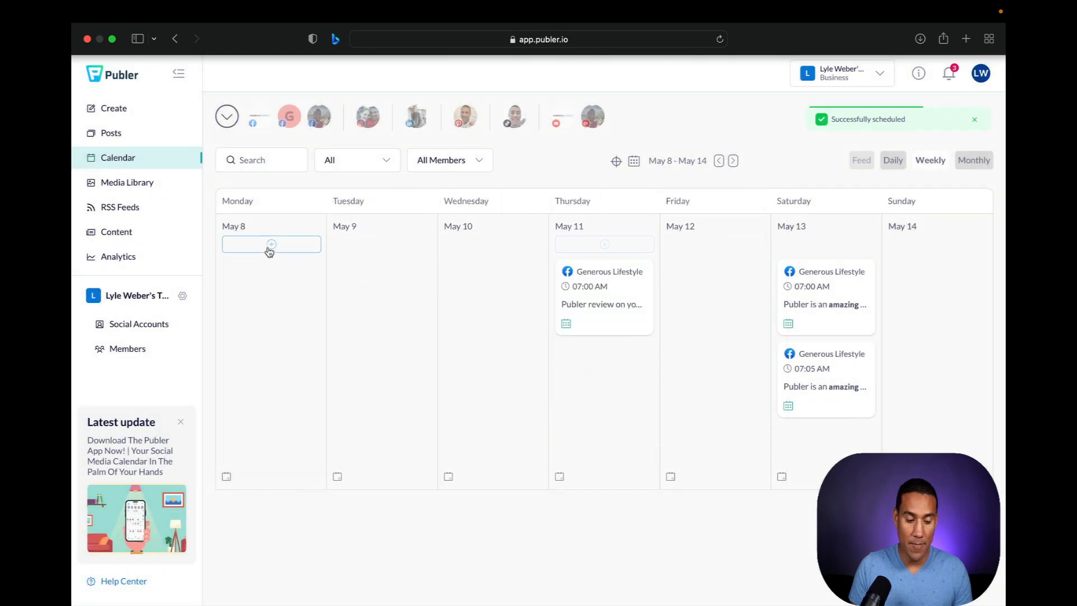
# - Start a new post for the two Generous Lifestyle Facebook accounts with the text "Today is a great day to generate extra income!"
pyautogui.click(119, 134)
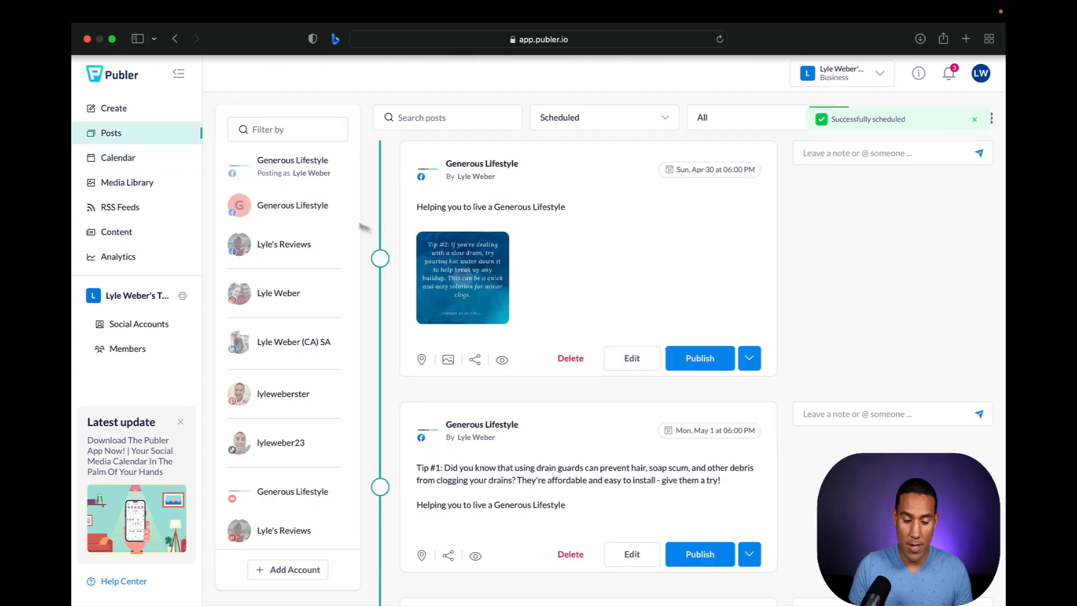
pyautogui.click(129, 110)
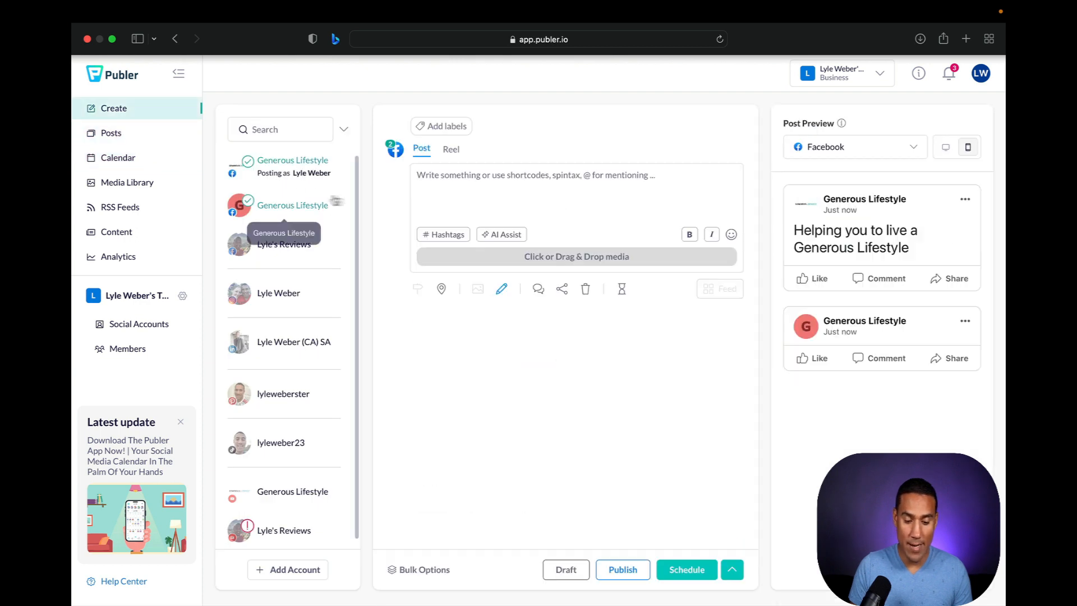
pyautogui.click(531, 180)
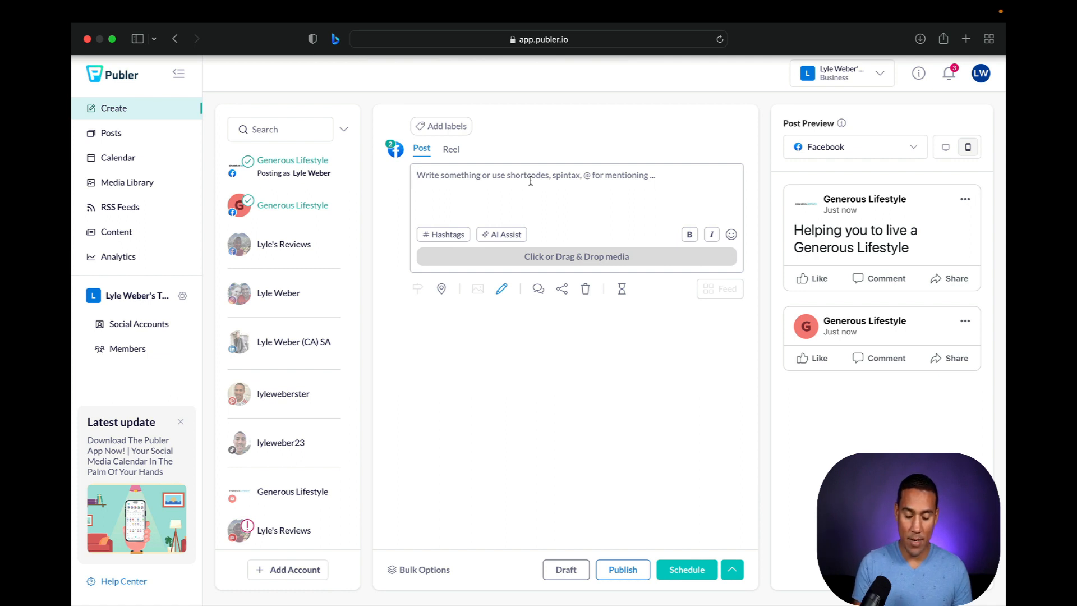
pyautogui.write('T')
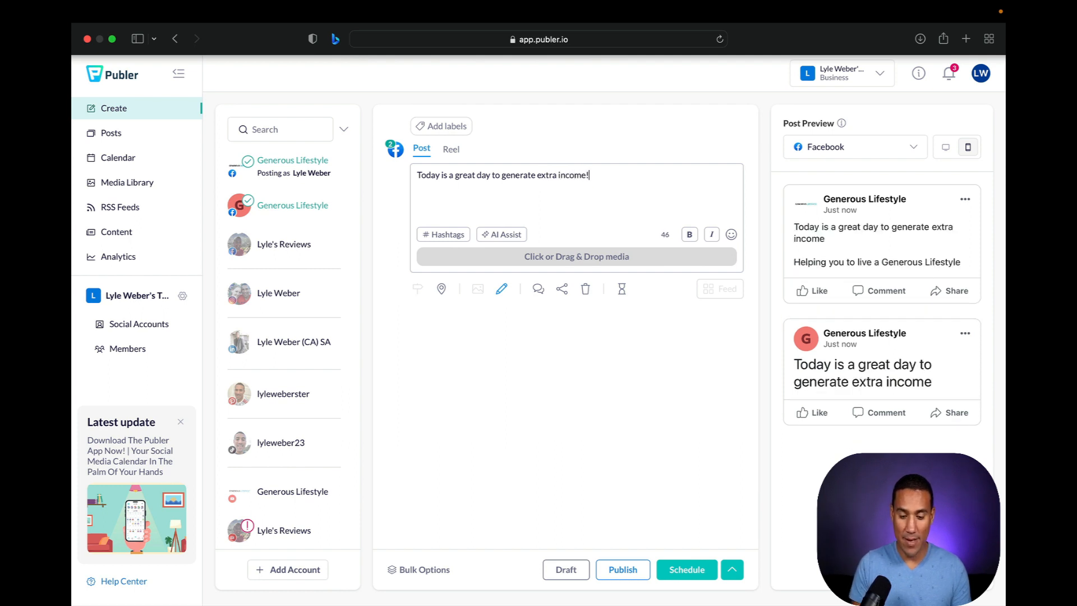
# - Search Unsplash for "extra income", attach the photo of hands counting banknotes to the post, and check both account previews
pyautogui.click(588, 259)
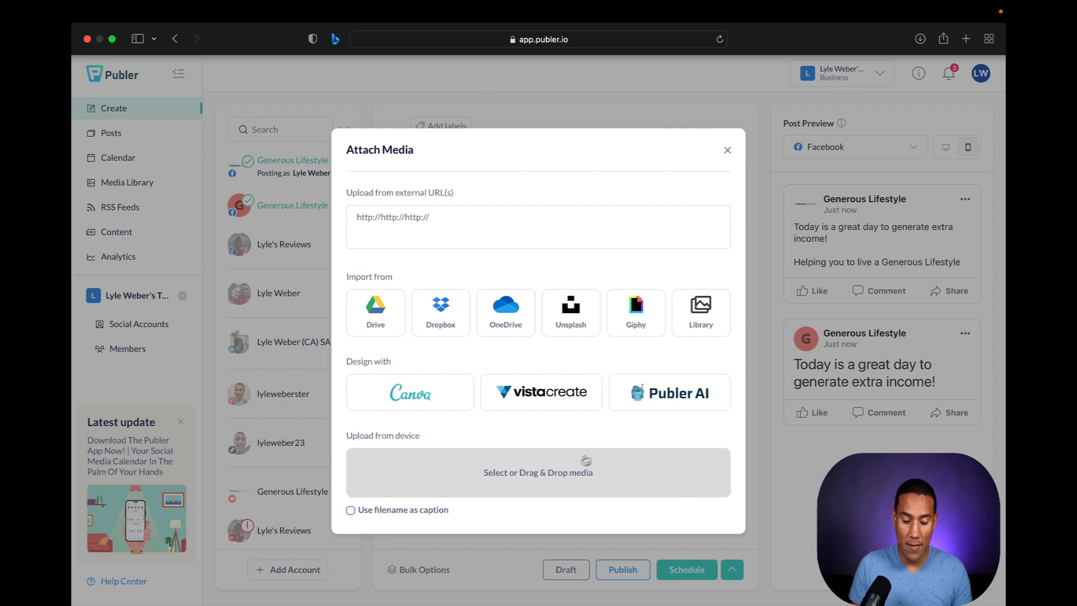
pyautogui.click(580, 334)
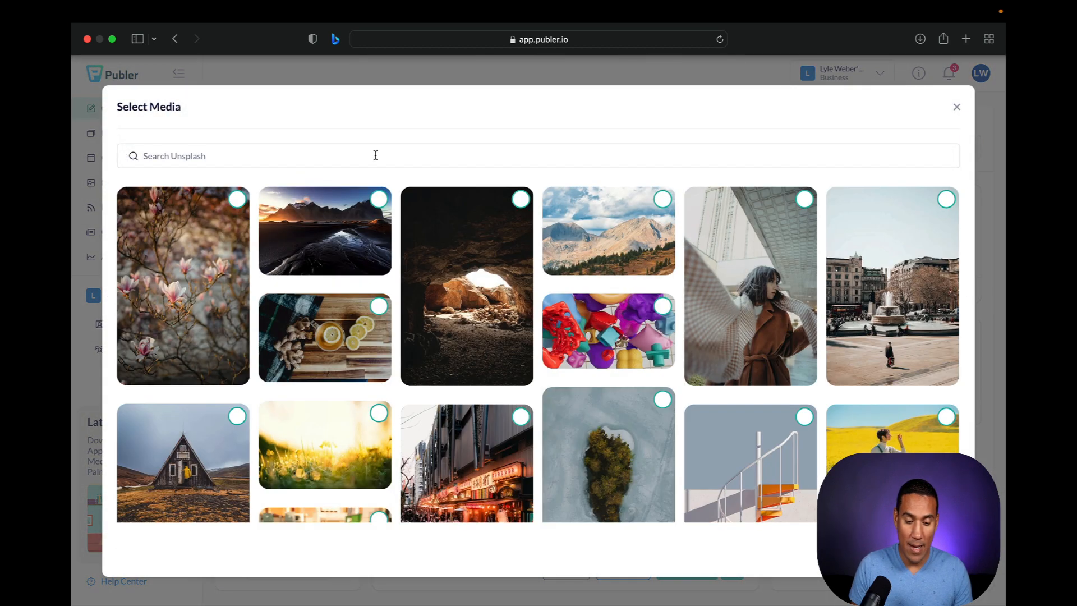
pyautogui.click(375, 155)
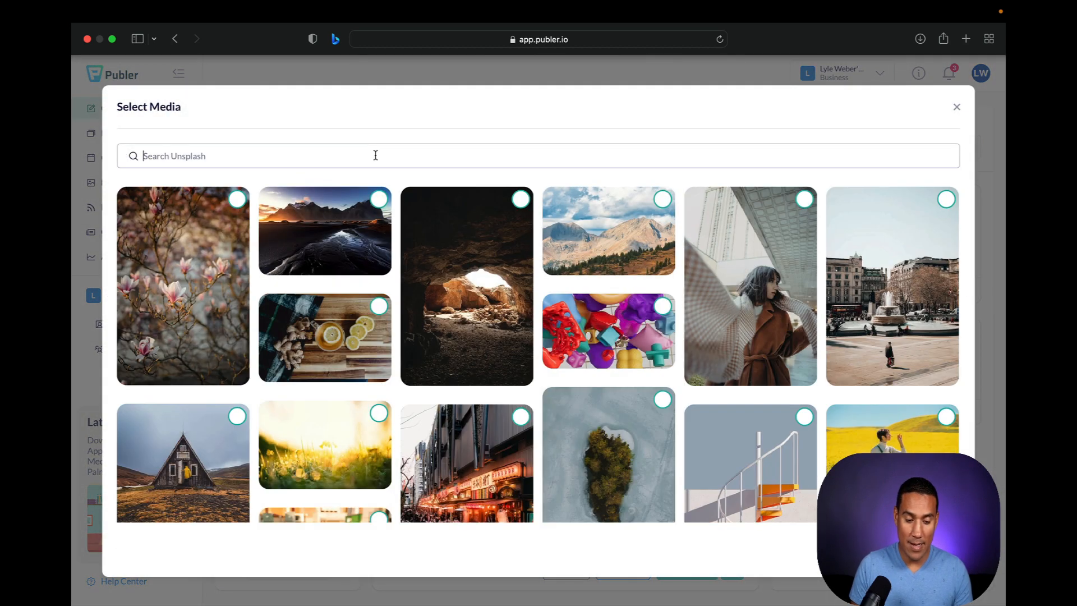
pyautogui.write('extra')
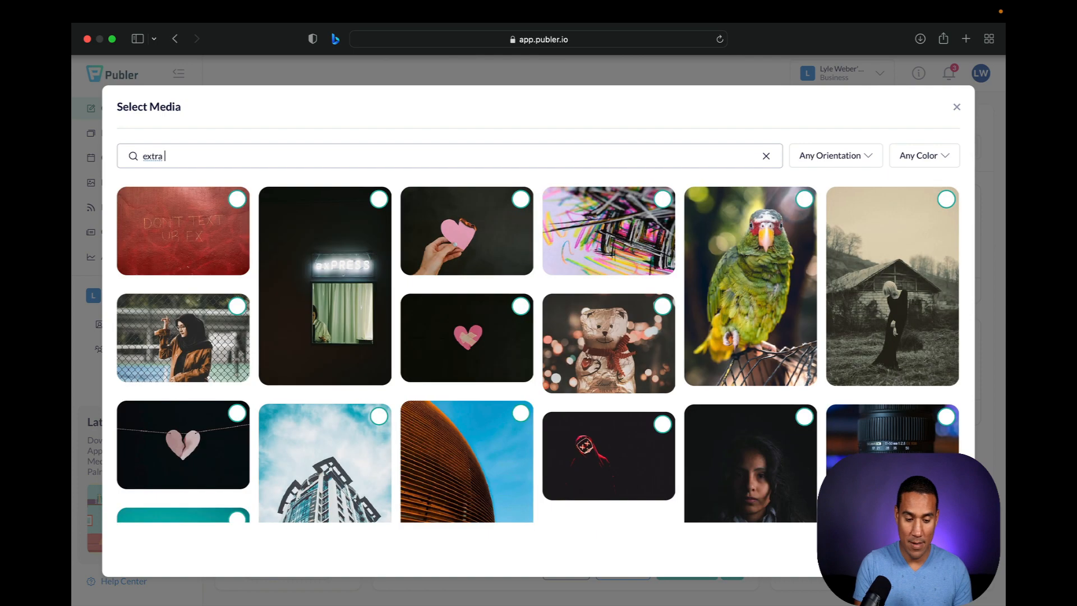
pyautogui.write(' income')
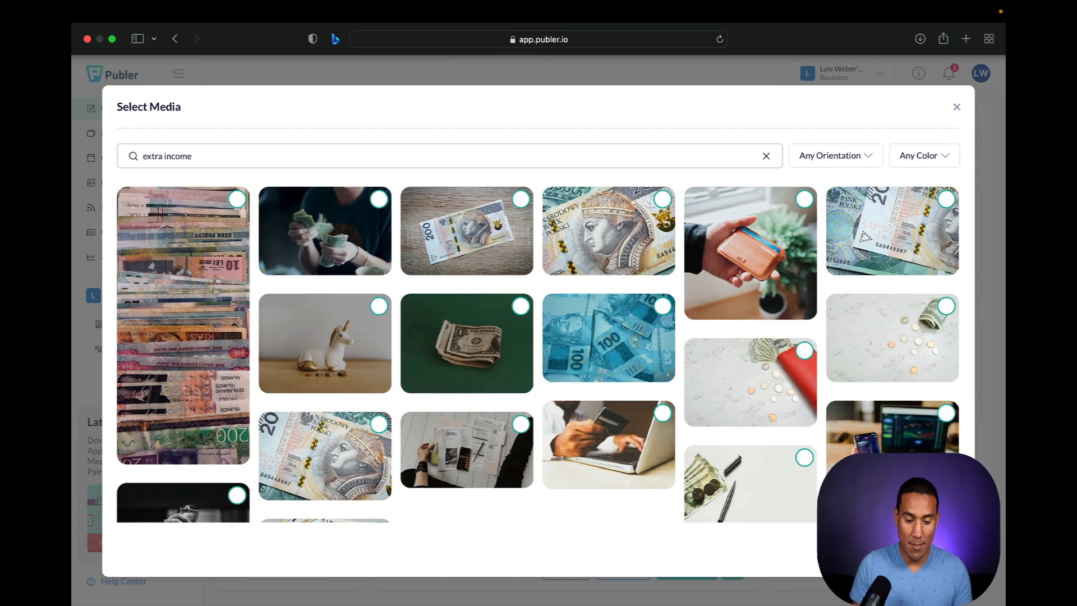
pyautogui.click(335, 250)
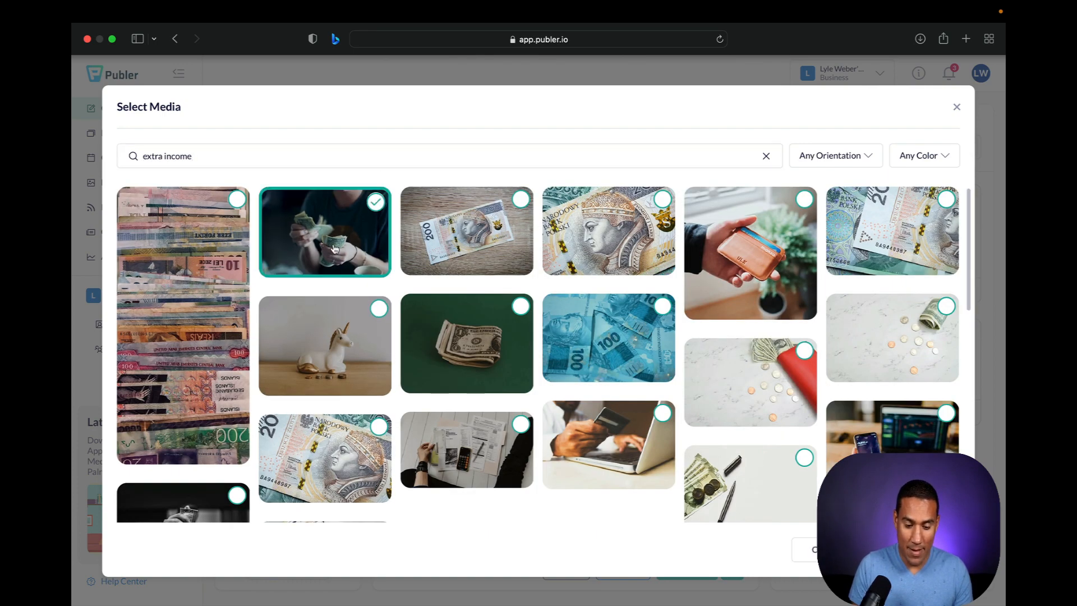
pyautogui.click(808, 550)
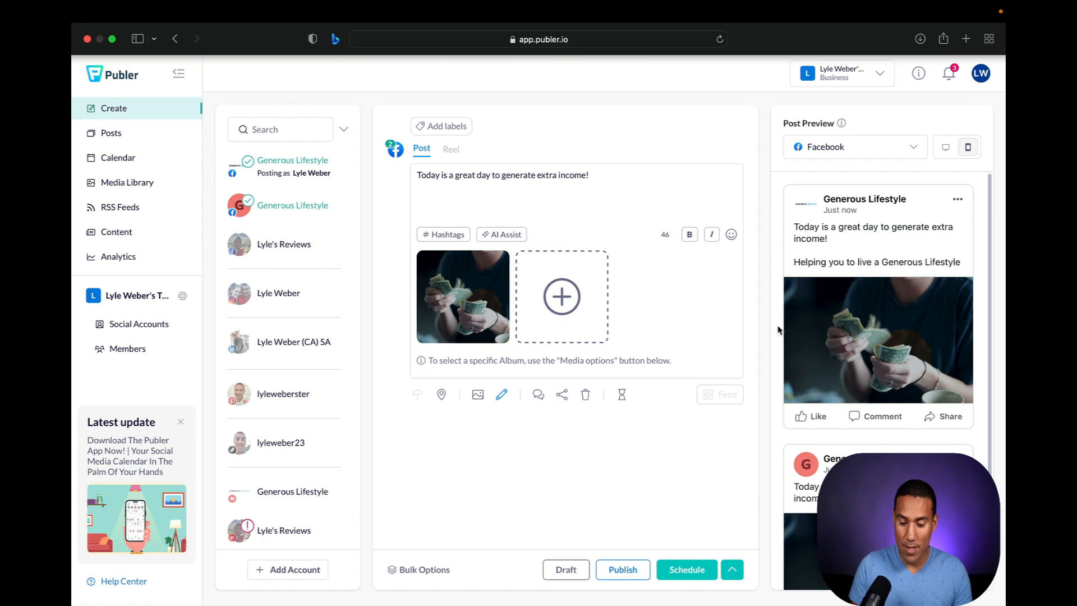
pyautogui.scroll(-3, 910, 293)
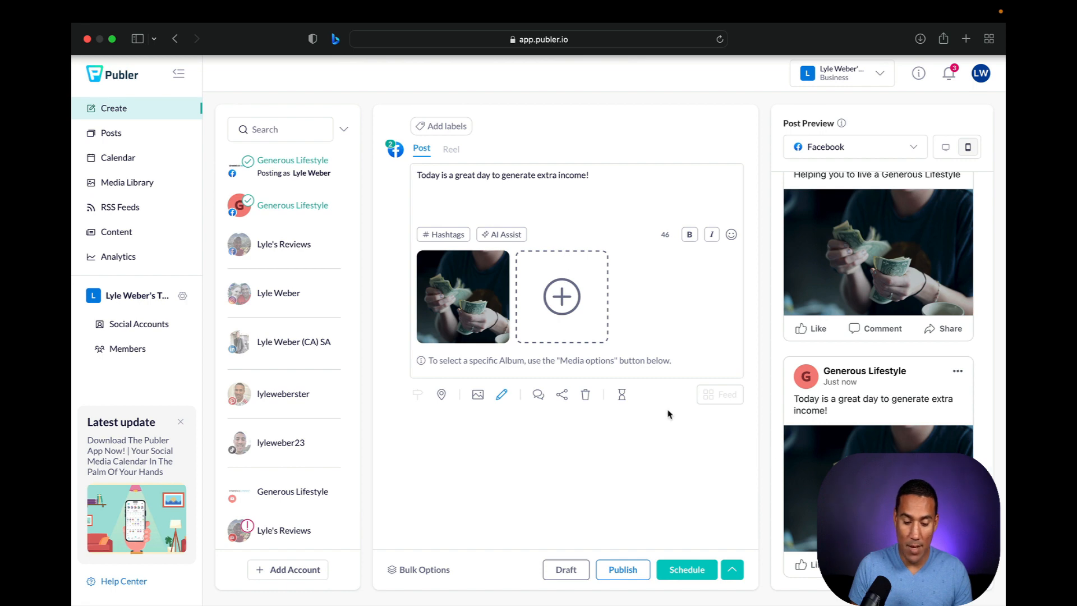
# - Remove the attached banknote photo and clear the post text
pyautogui.moveTo(488, 310)
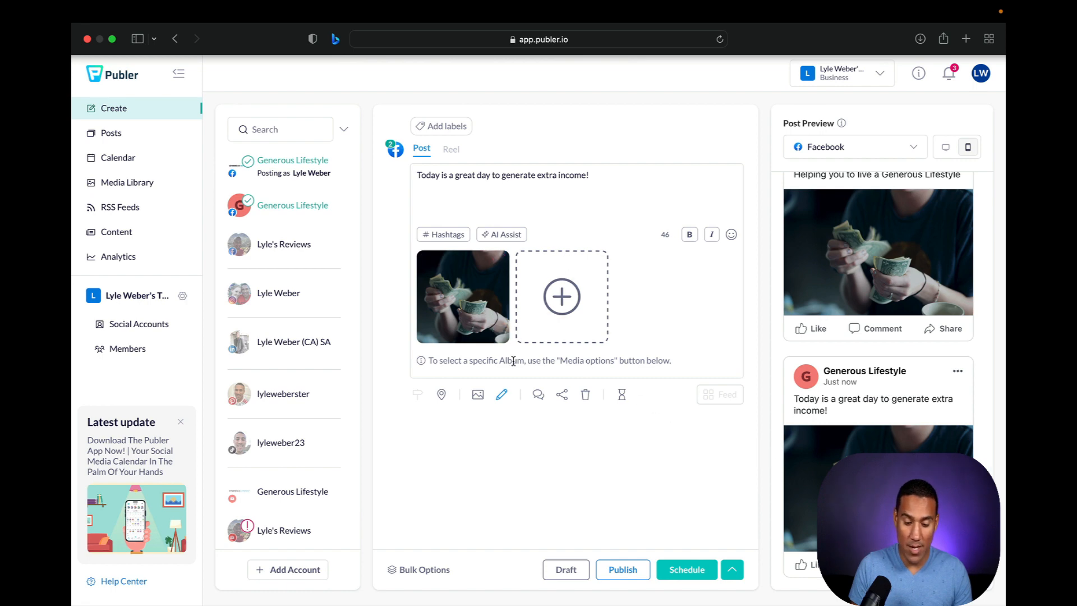
pyautogui.click(499, 260)
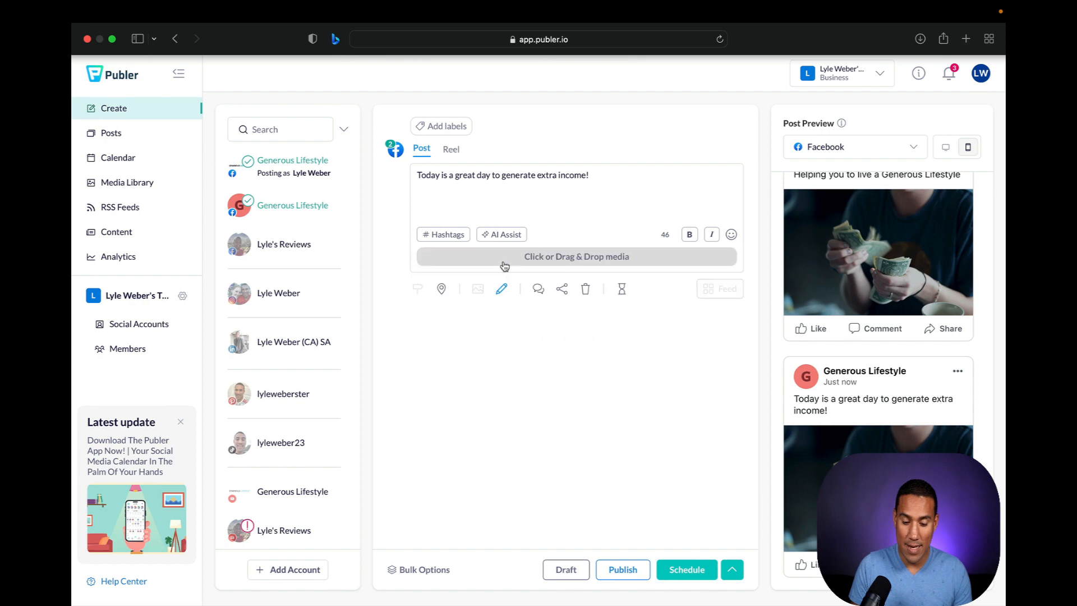
pyautogui.moveTo(606, 180); pyautogui.dragTo(414, 175)
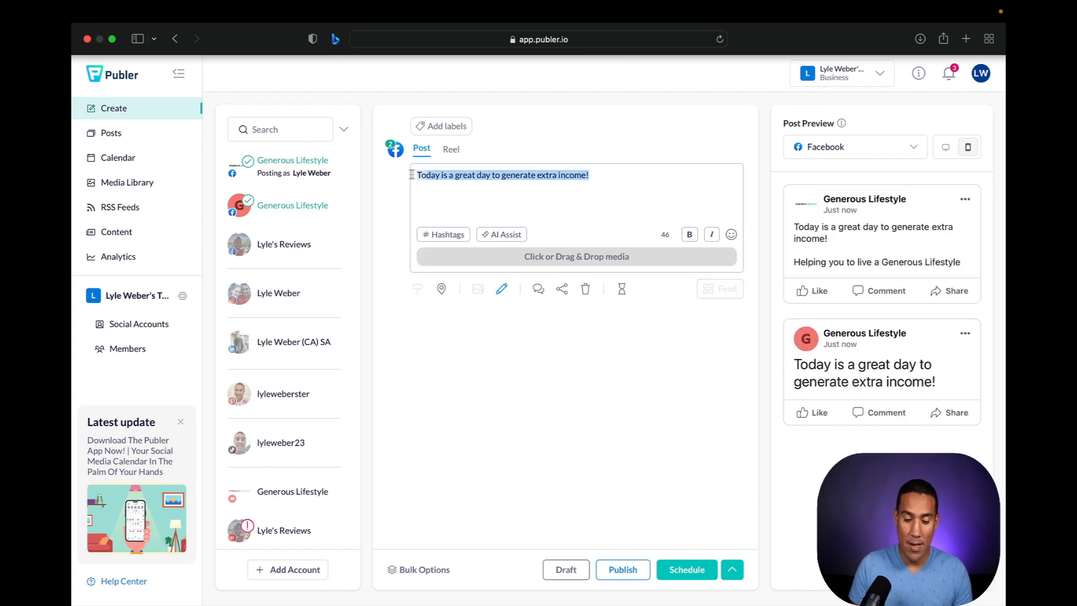
pyautogui.press('BackSpace')
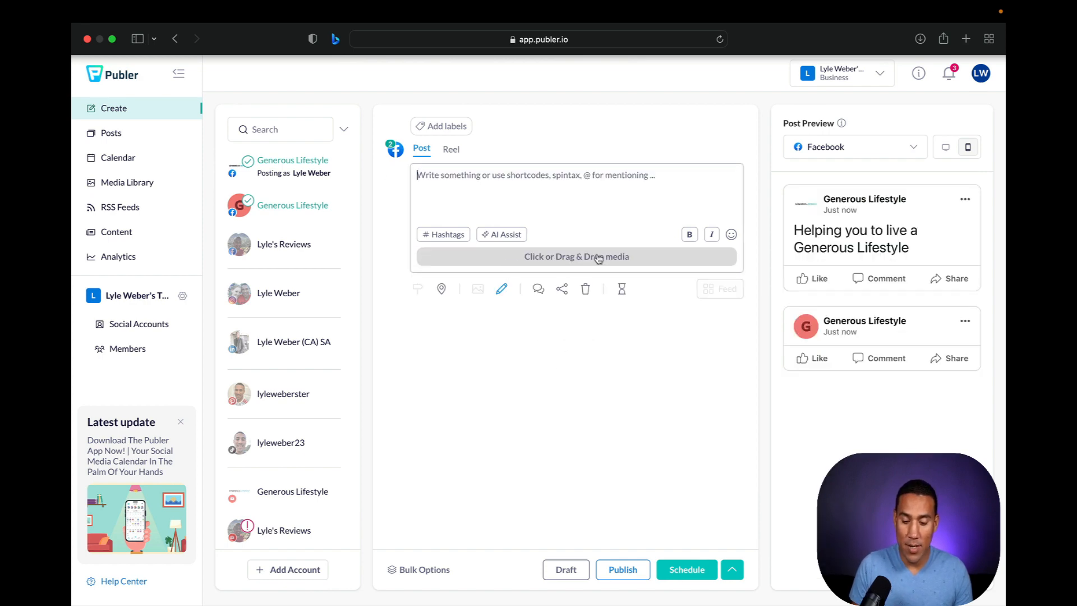
# - Generate post text with AI Assist using the prompt "Write a post on how to make extra money"
pyautogui.click(494, 235)
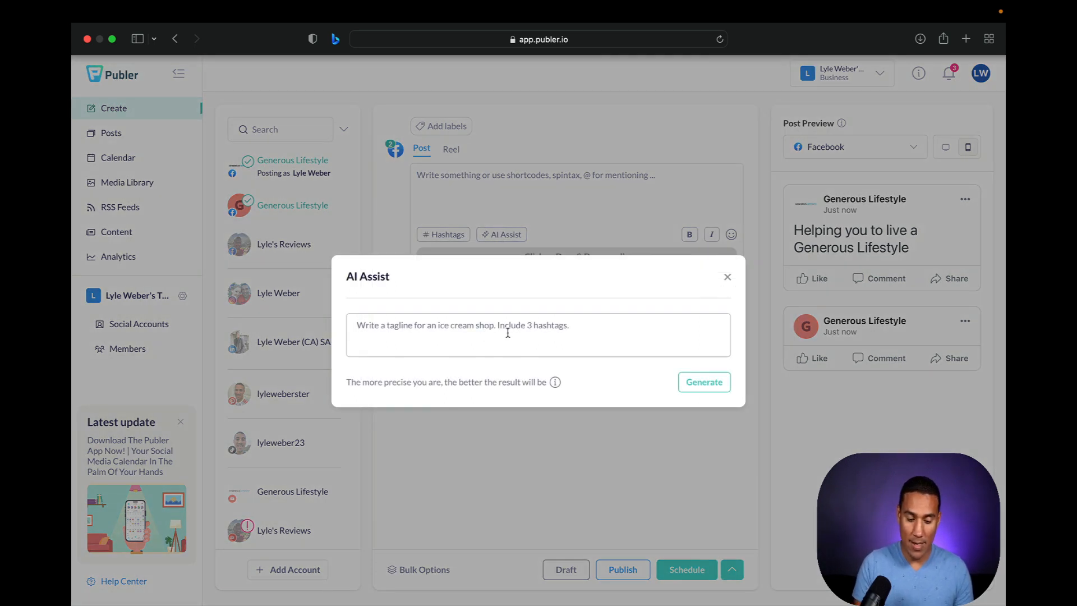
pyautogui.write('W')
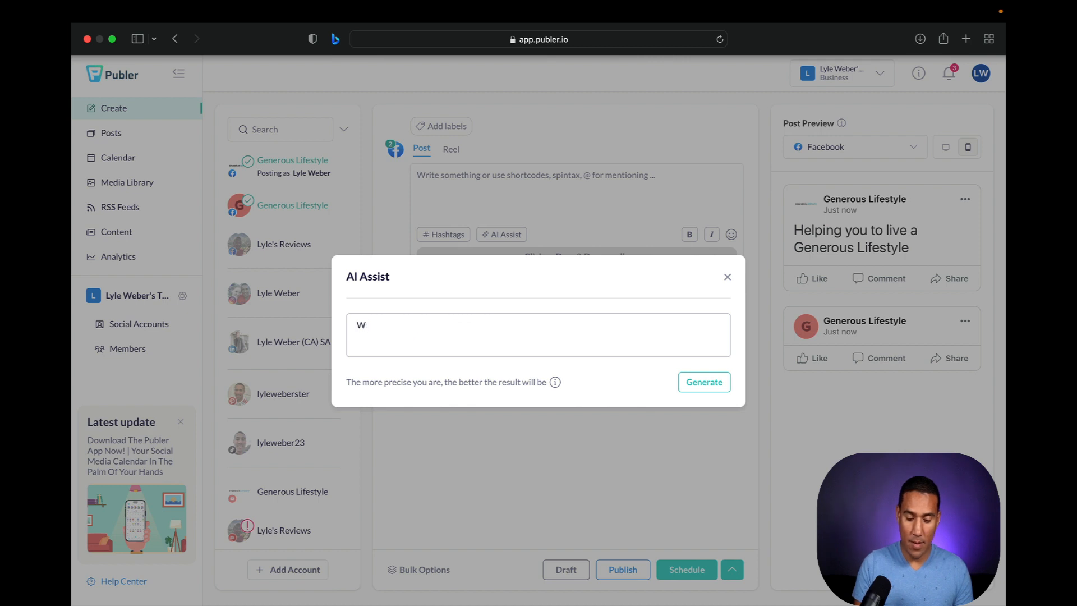
pyautogui.press('BackSpace')
pyautogui.write('W')
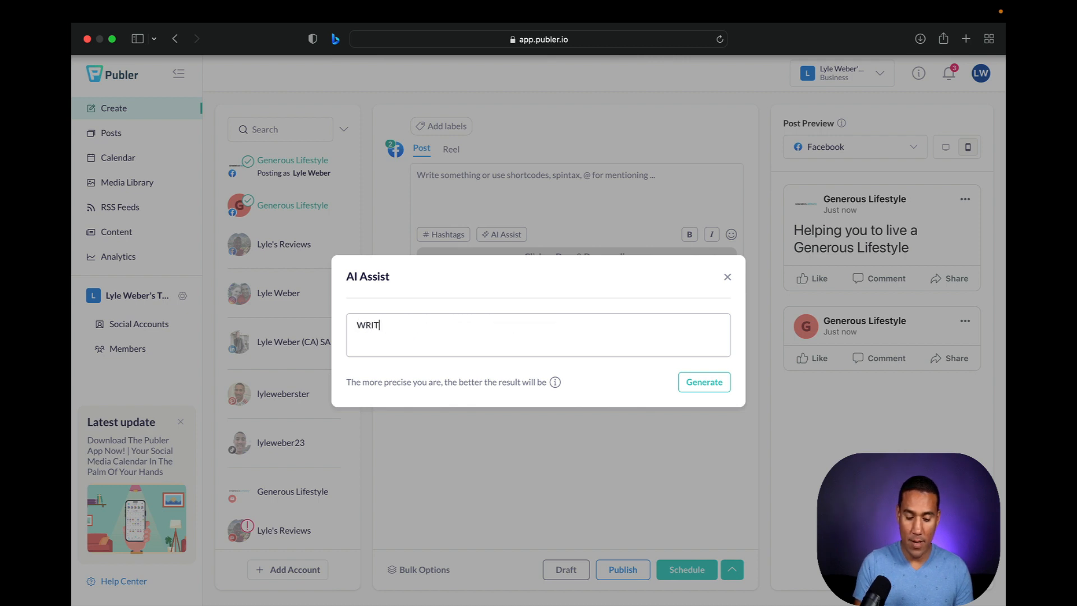
pyautogui.press('BackSpace')
pyautogui.press('BackSpace')
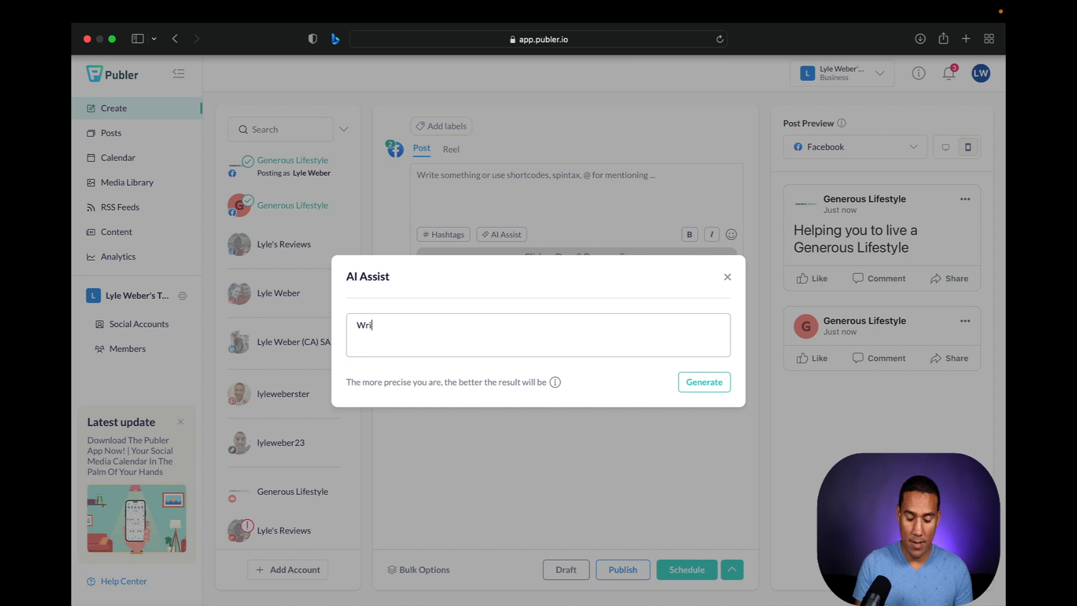
pyautogui.write('rite a post on how to')
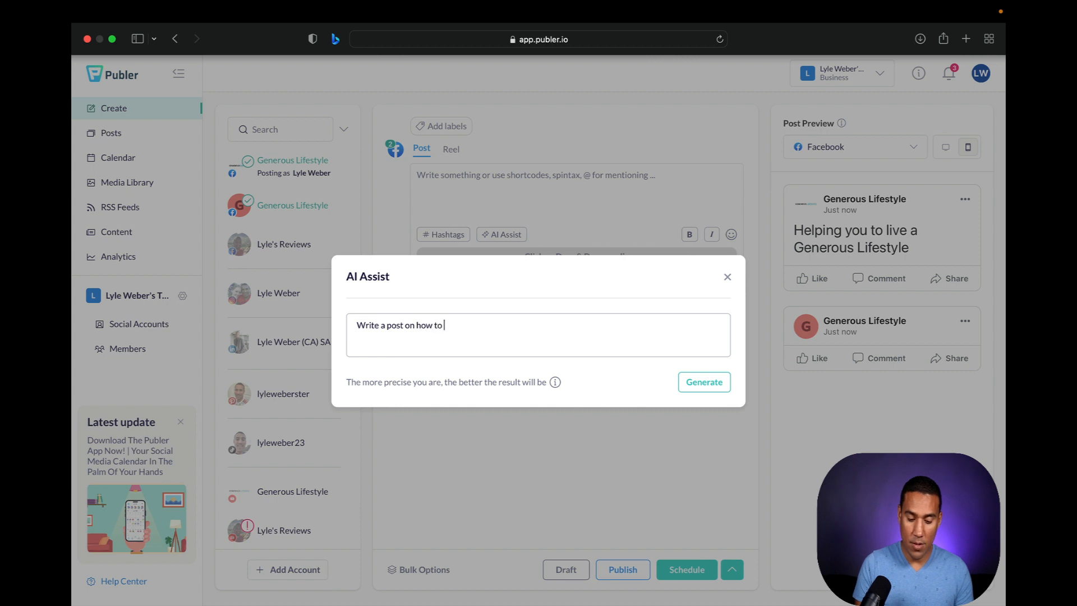
pyautogui.write('ma')
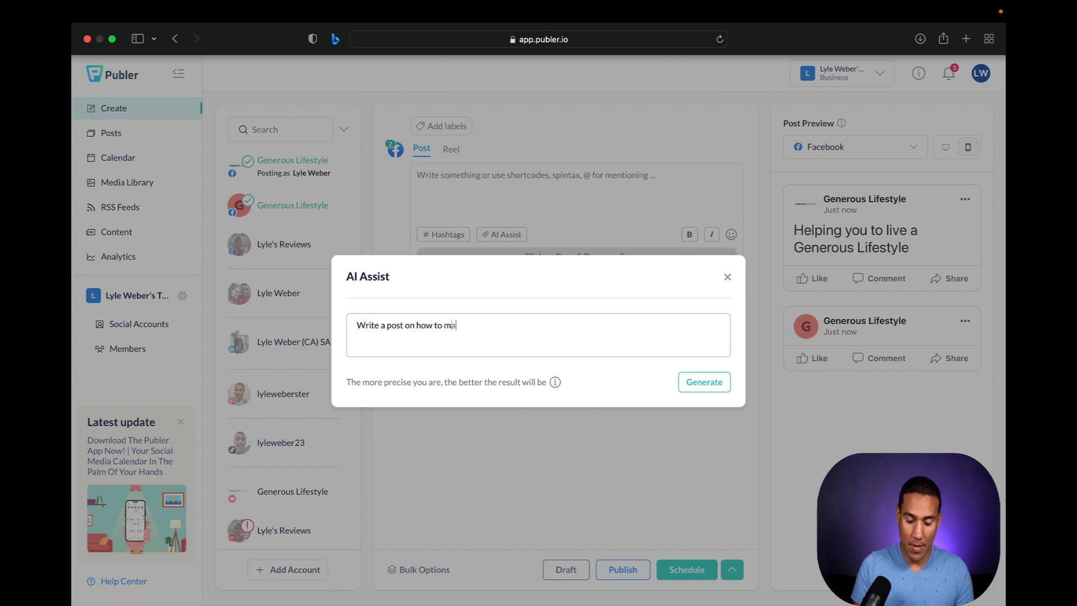
pyautogui.write('ke extra money')
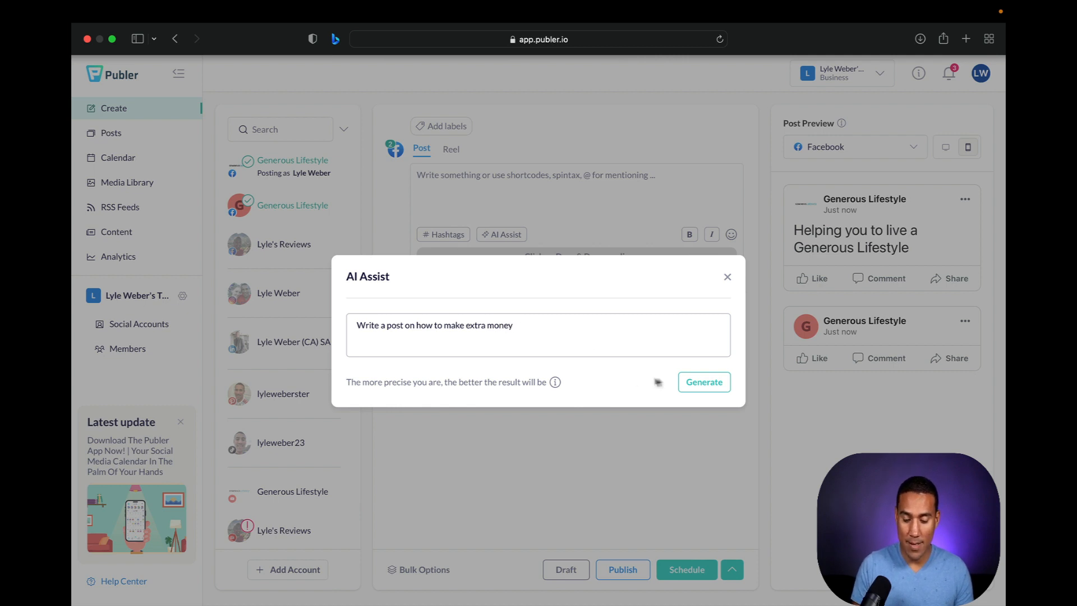
pyautogui.click(694, 386)
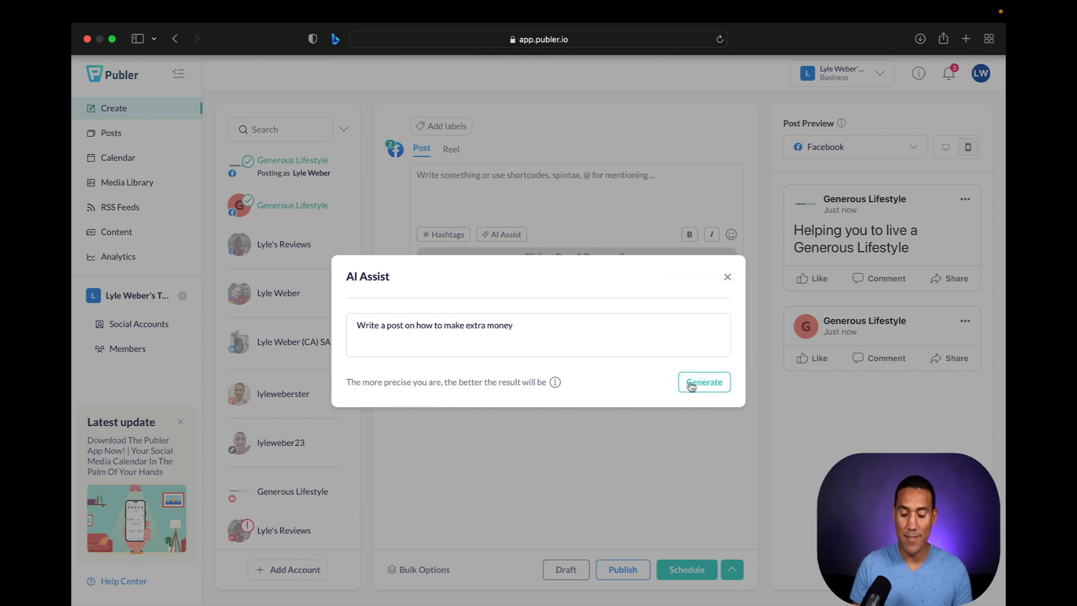
pyautogui.click(695, 382)
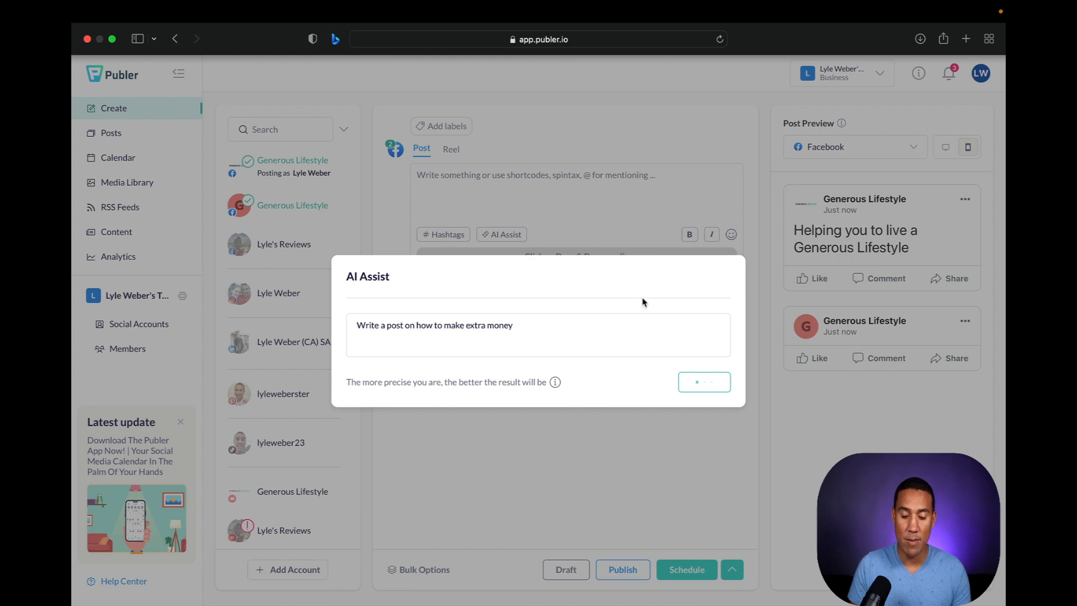
pyautogui.click(777, 11)
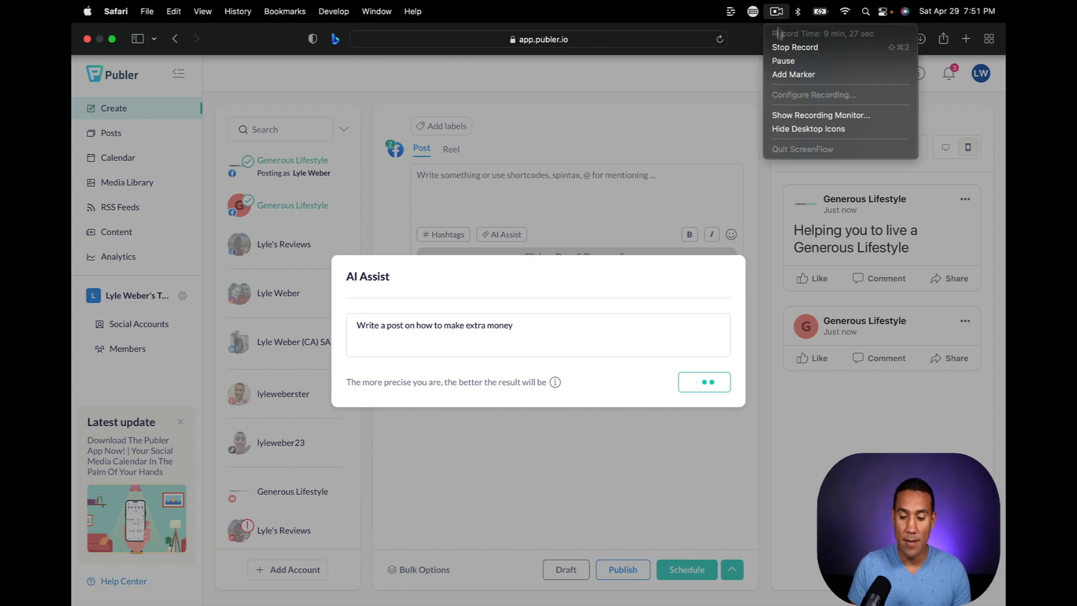
pyautogui.click(784, 62)
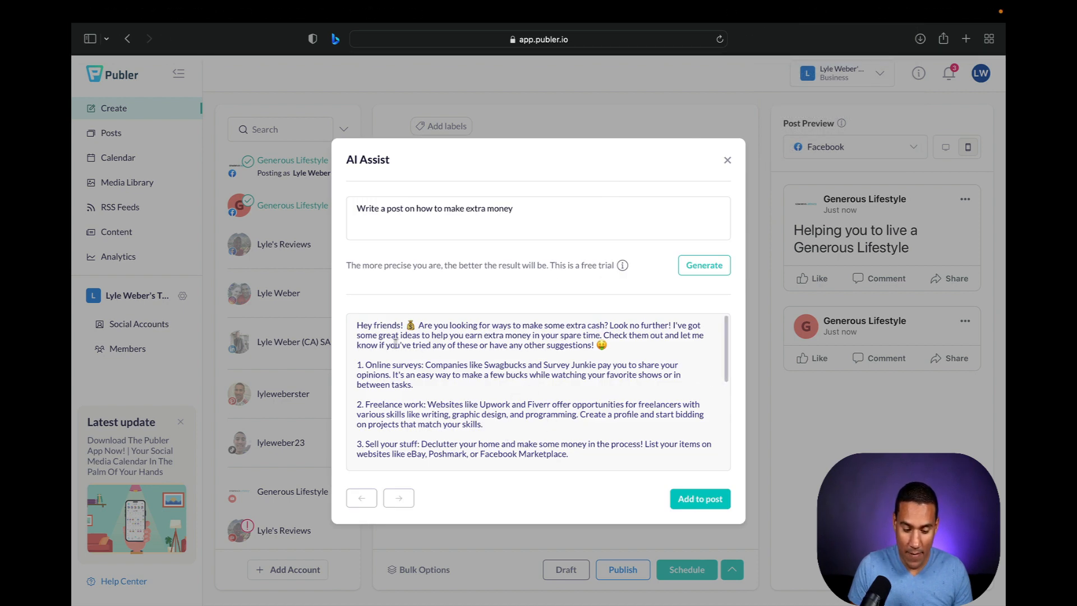
# - Skim the AI-generated text on making extra money and add it to the post
pyautogui.scroll(-3, 386, 362)
pyautogui.scroll(-3, 386, 362)
pyautogui.scroll(10, 386, 362)
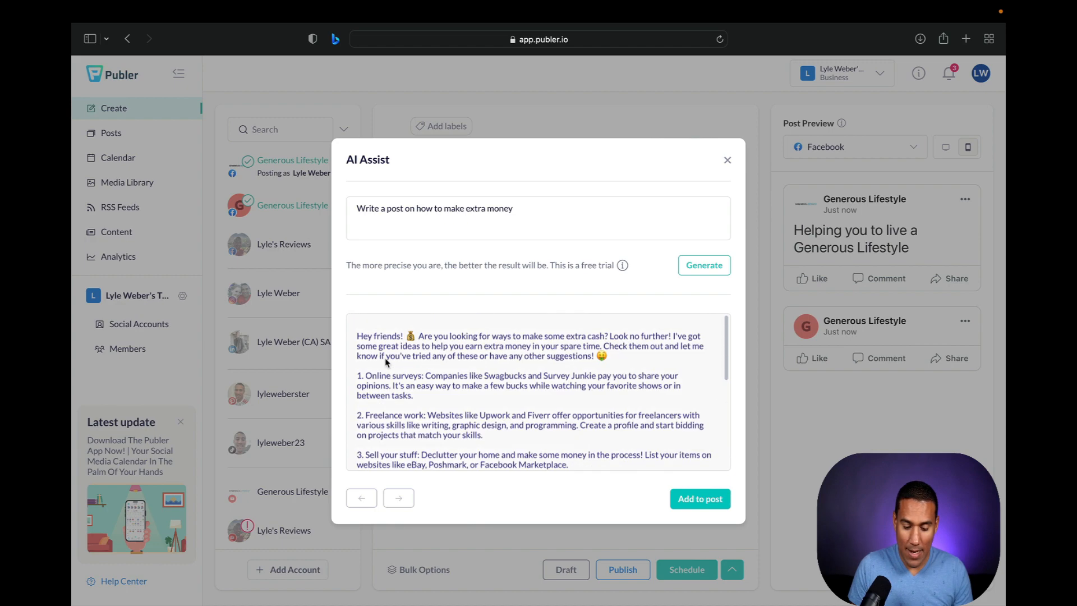
pyautogui.click(700, 499)
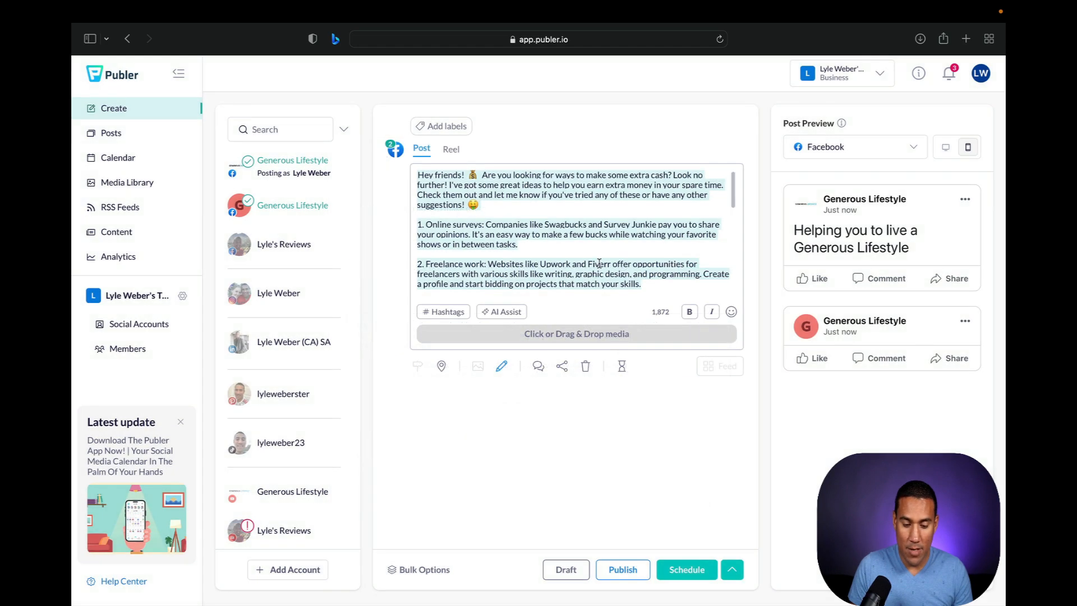
# - Review the full AI-generated post in the editor, from the introduction through the numbered ideas to the closing hashtags
pyautogui.scroll(-3, 599, 264)
pyautogui.scroll(-5, 599, 263)
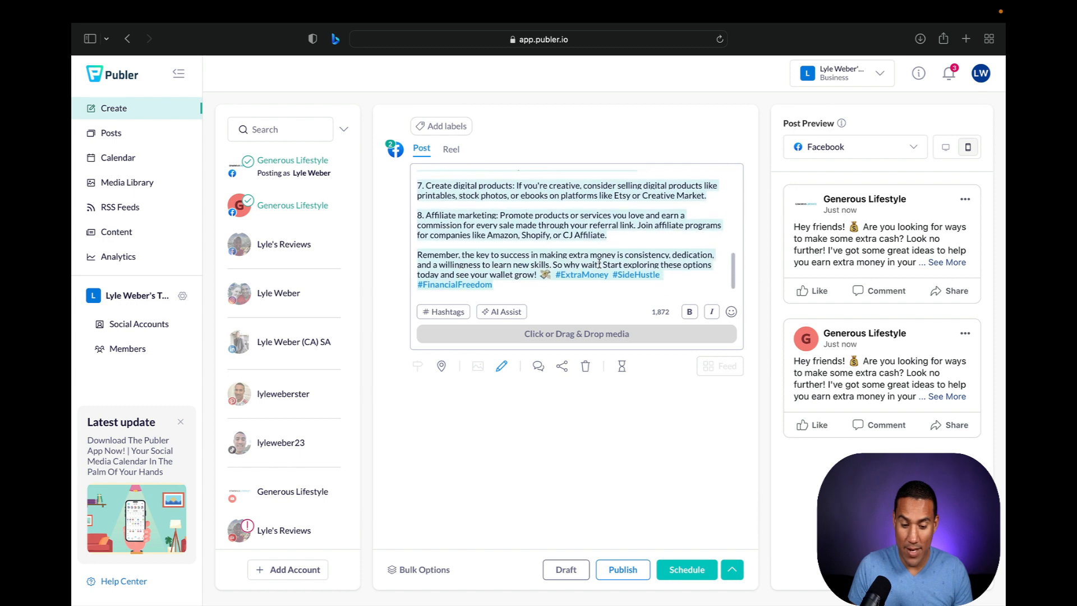
pyautogui.scroll(10, 599, 264)
pyautogui.scroll(-1, 600, 264)
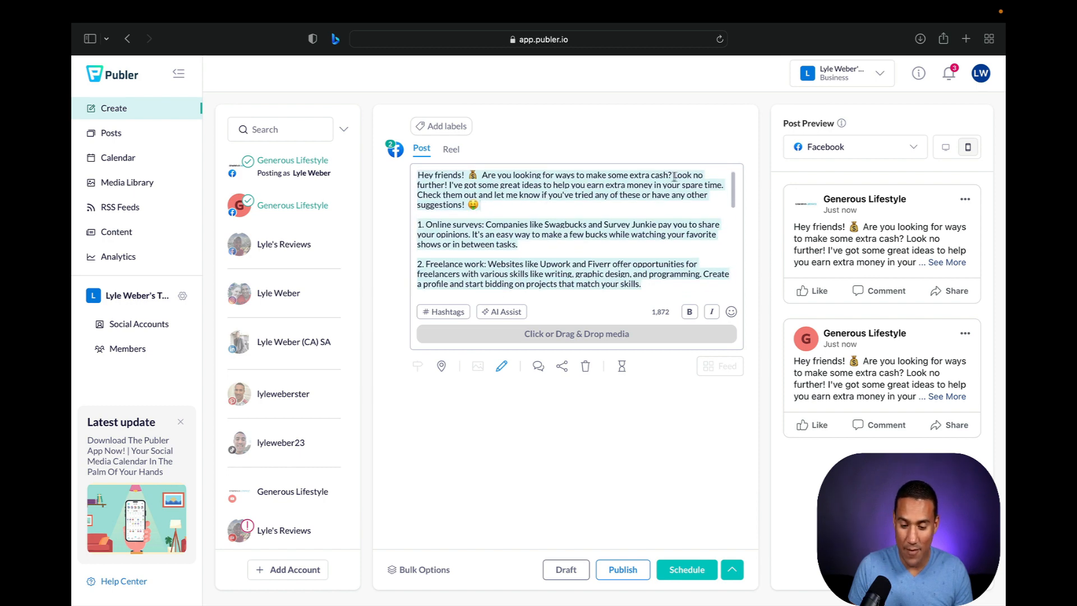
pyautogui.scroll(-10, 562, 233)
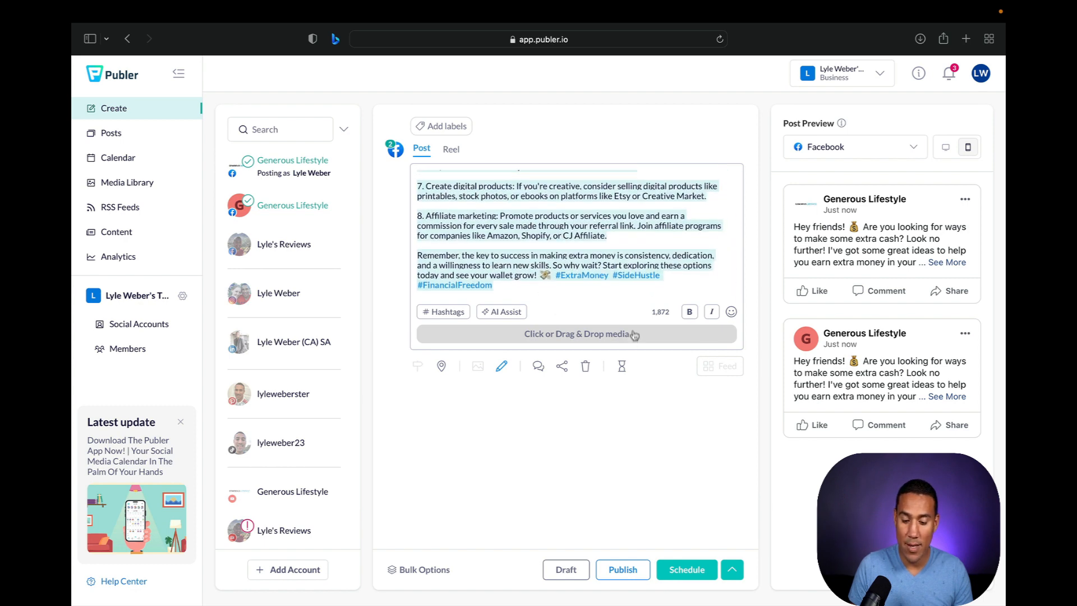
pyautogui.click(622, 570)
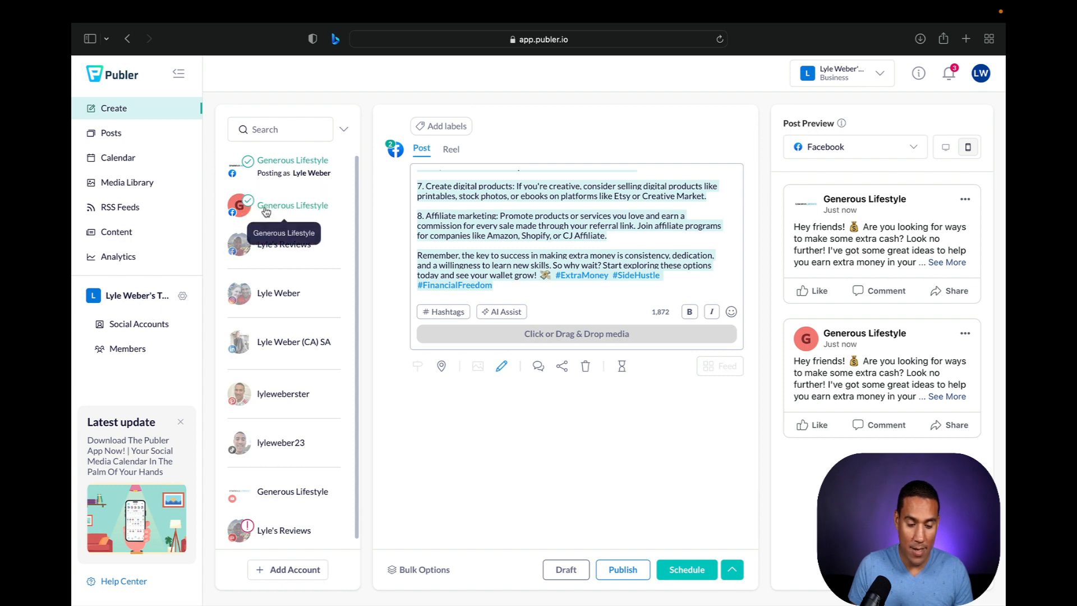
pyautogui.scroll(10, 508, 219)
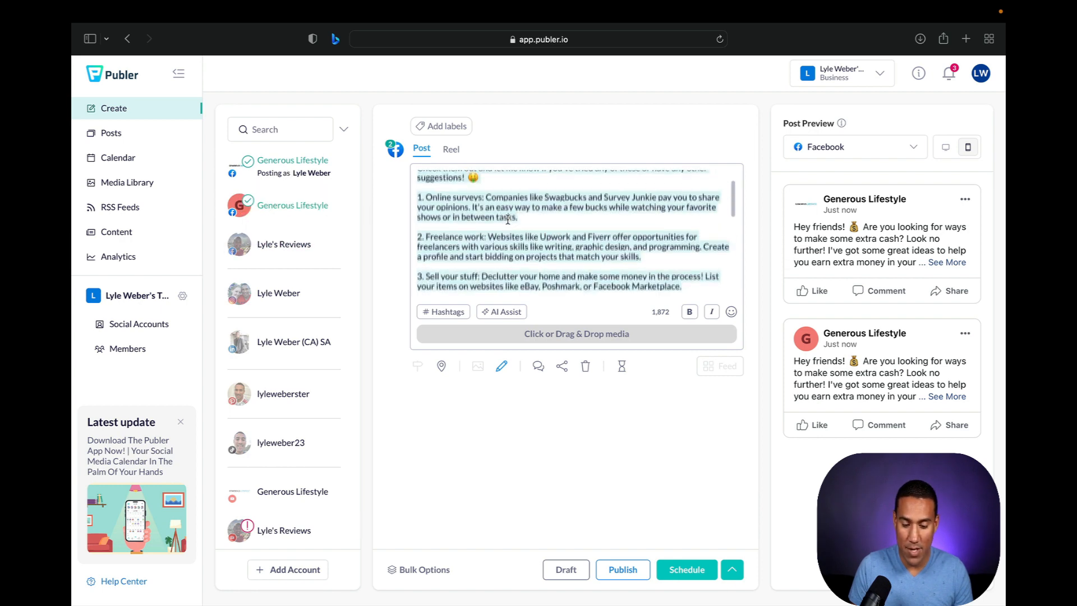
pyautogui.scroll(3, 508, 218)
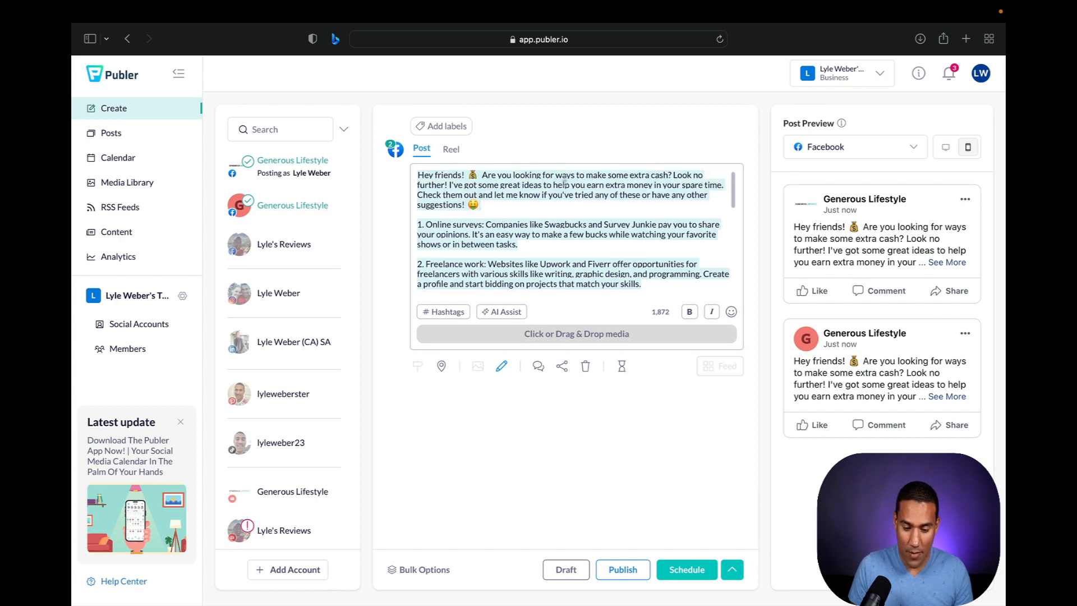
# - Read through the generated extra-money post down to its hashtags and publish it to the selected Facebook accounts
pyautogui.scroll(-1, 542, 225)
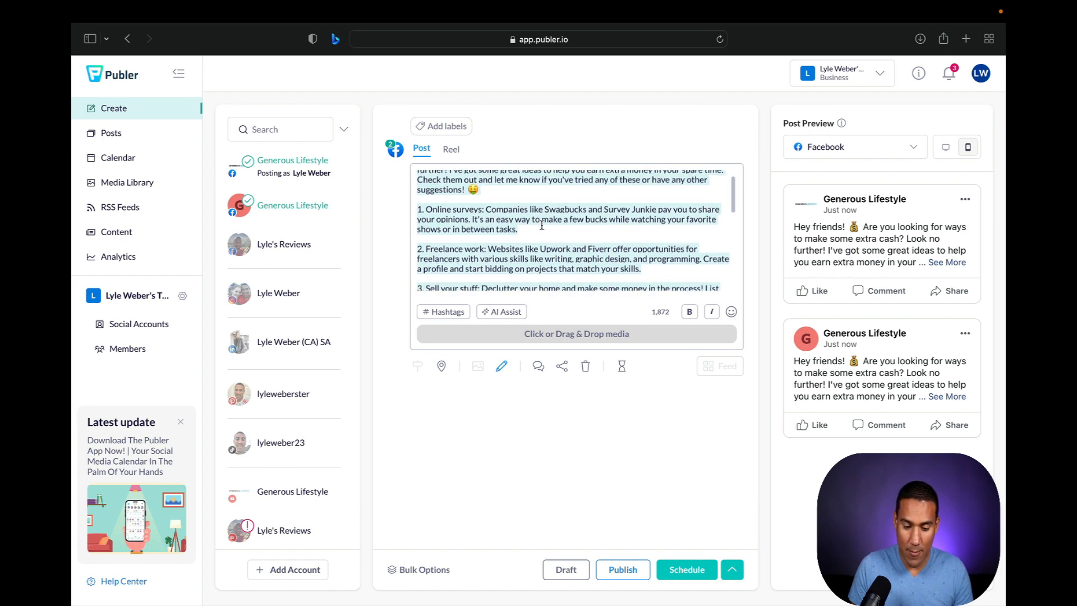
pyautogui.scroll(-6, 542, 225)
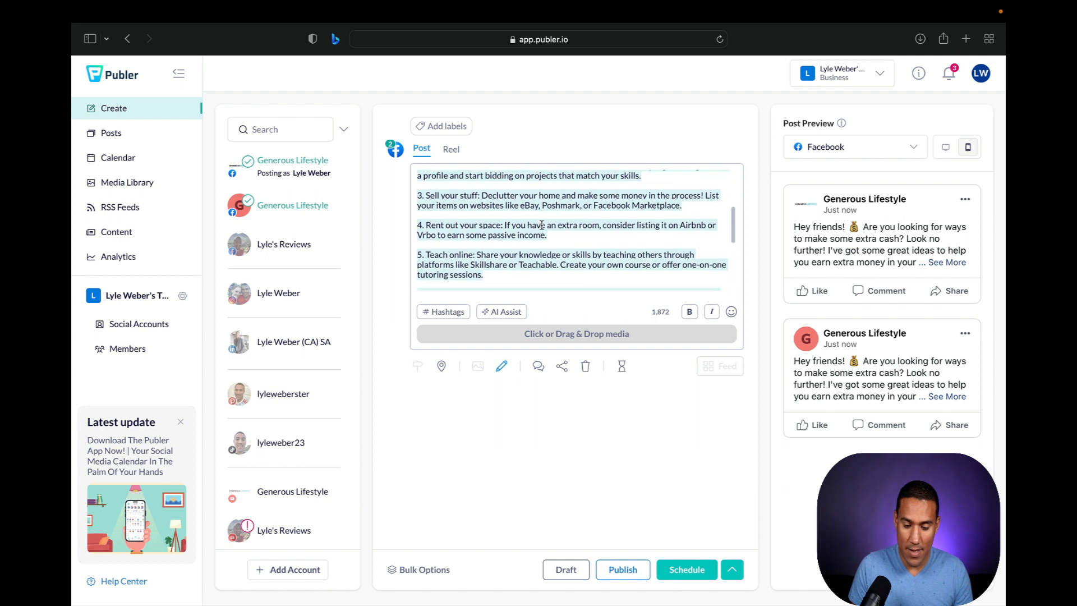
pyautogui.scroll(-5, 542, 225)
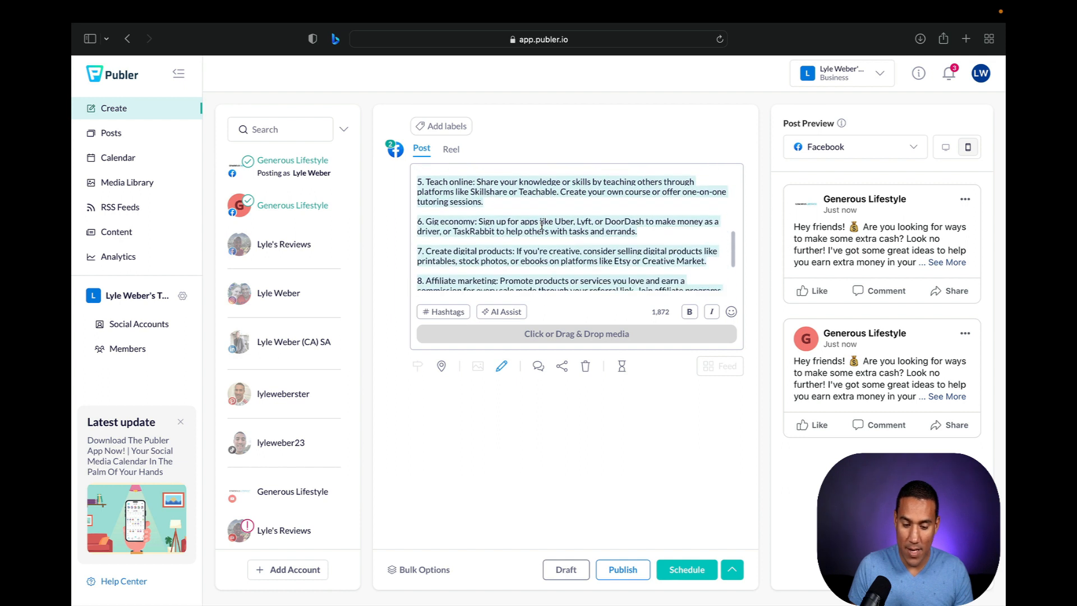
pyautogui.scroll(-4, 542, 225)
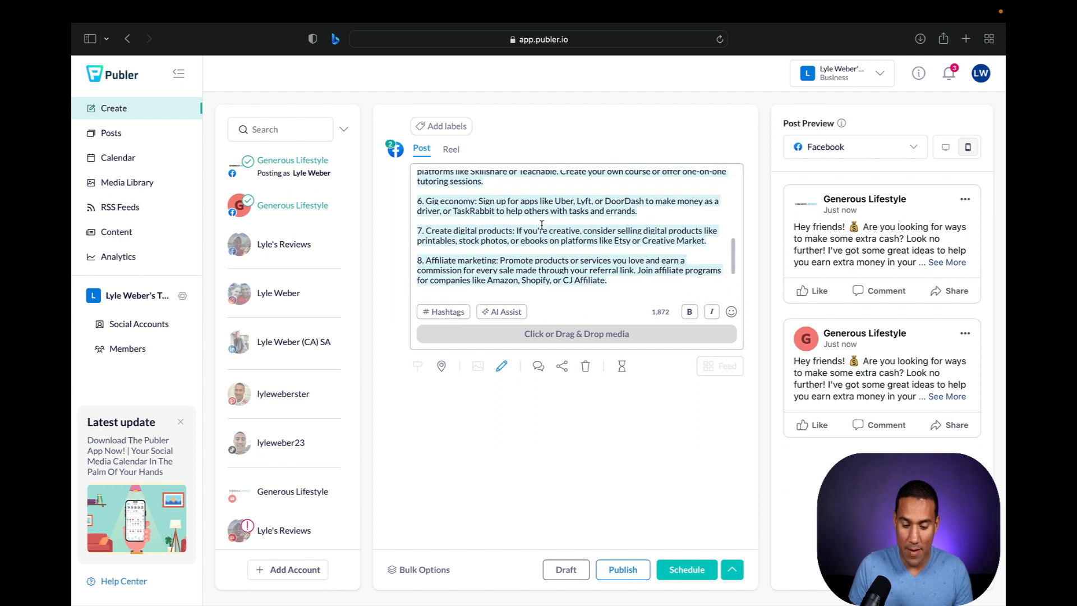
pyautogui.scroll(-3, 542, 225)
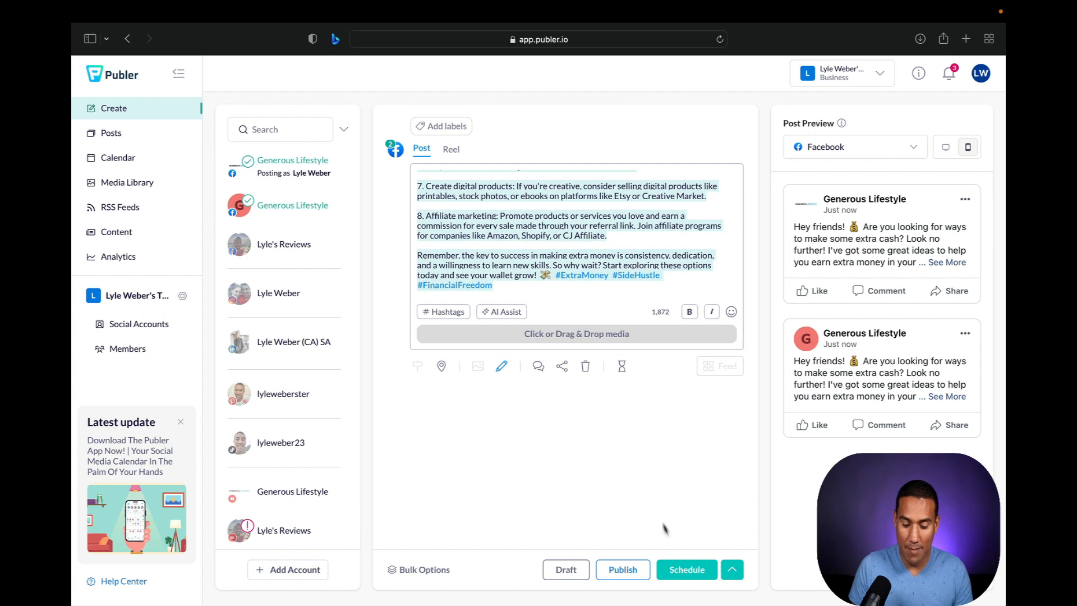
pyautogui.click(631, 568)
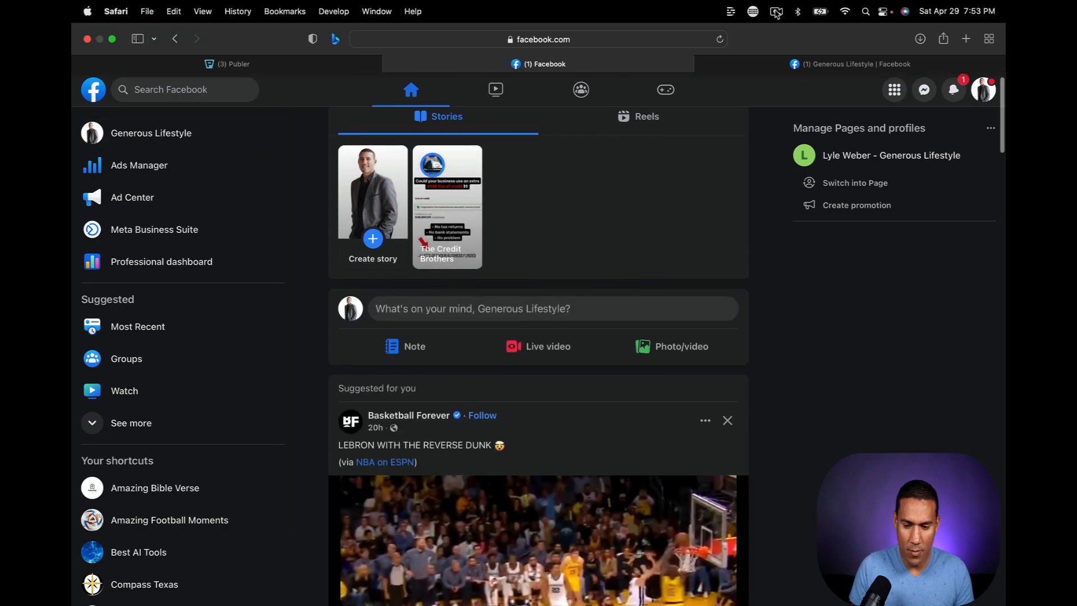
# - Check the published extra-money post and its signature line in the Facebook group, and its copy on the Generous Lifestyle Facebook page
pyautogui.click(776, 11)
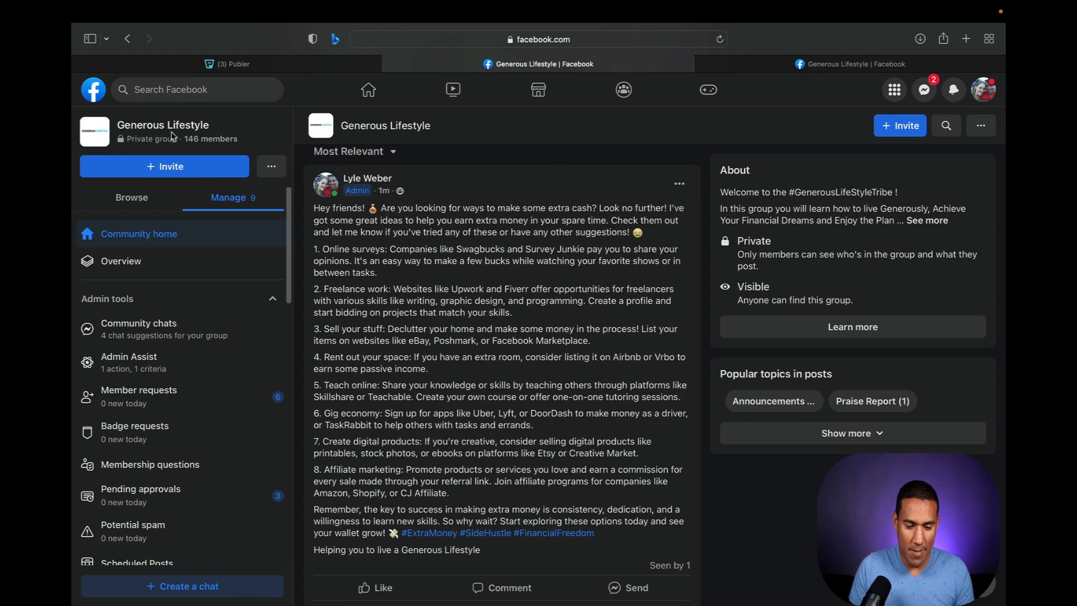
pyautogui.scroll(-1, 387, 245)
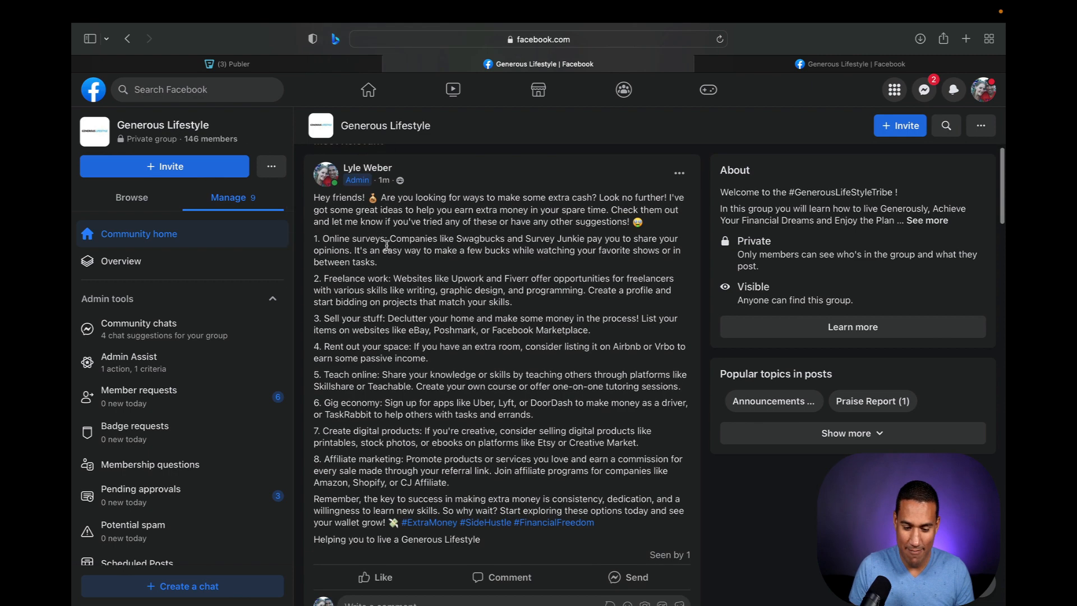
pyautogui.scroll(-1, 387, 245)
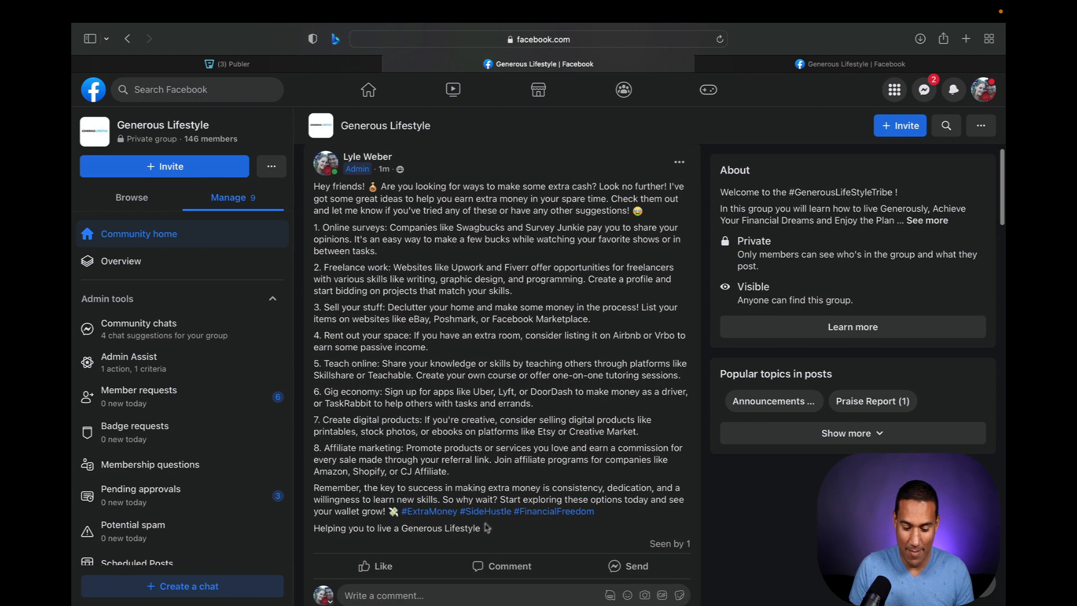
pyautogui.moveTo(481, 527); pyautogui.dragTo(359, 528)
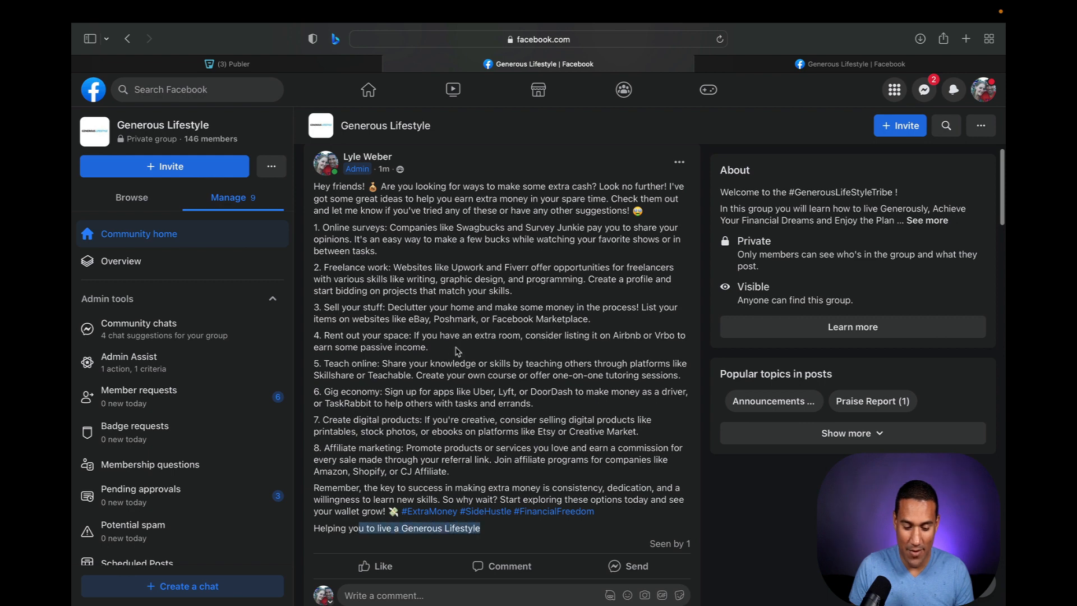
pyautogui.scroll(2, 456, 366)
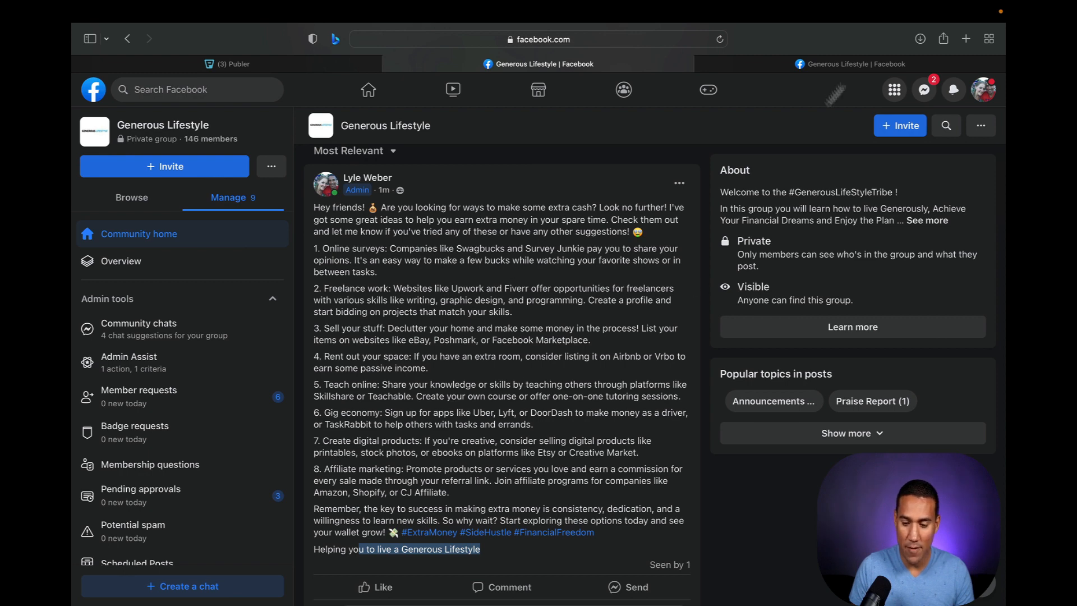
pyautogui.click(868, 63)
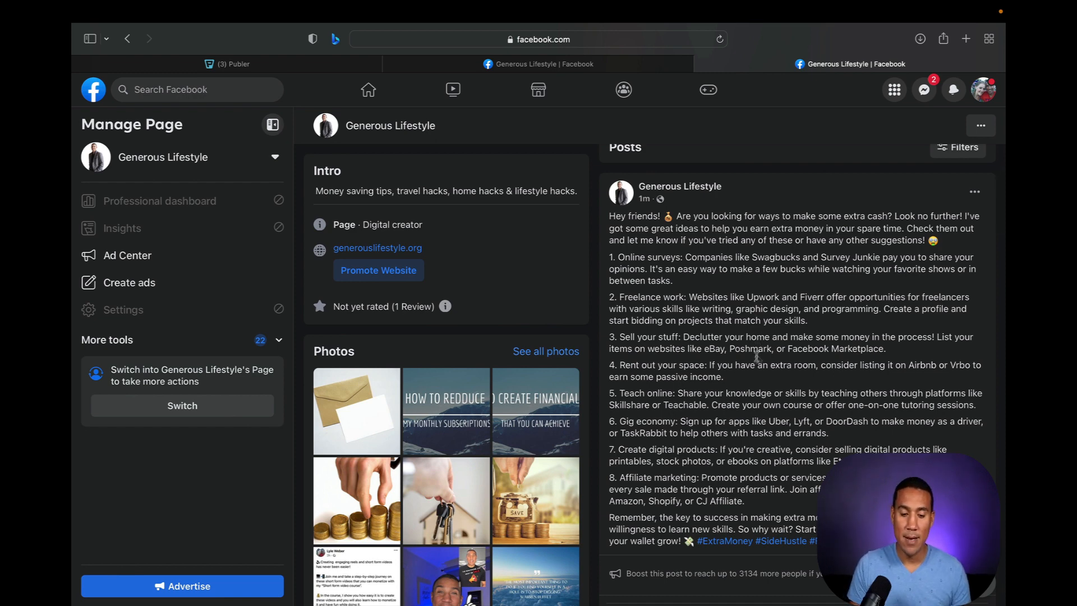
# - Switch back to Publer and look through the list of scheduled posts
pyautogui.click(328, 67)
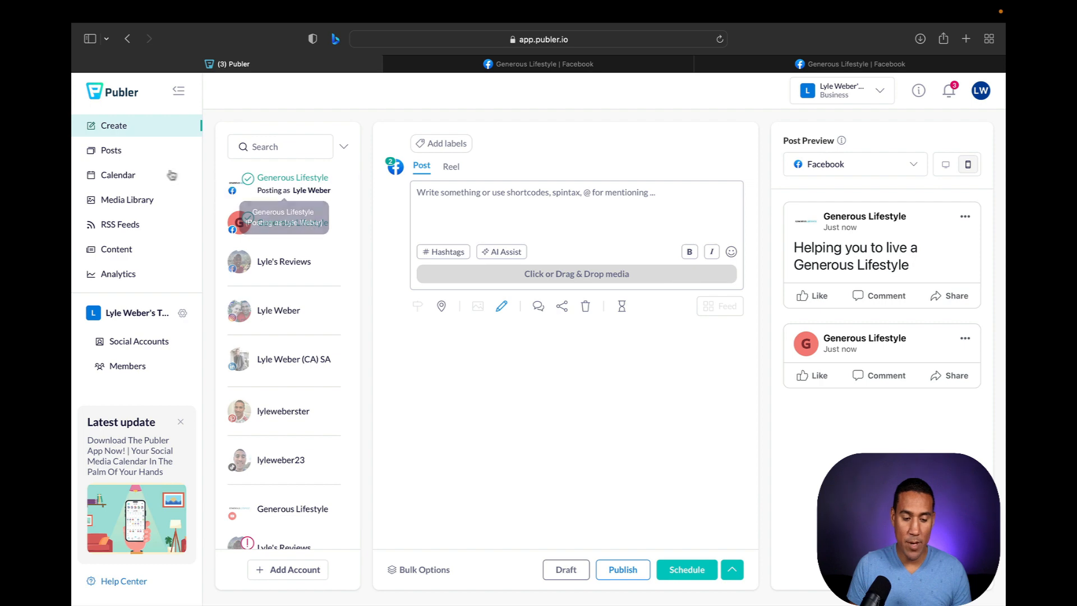
pyautogui.click(135, 161)
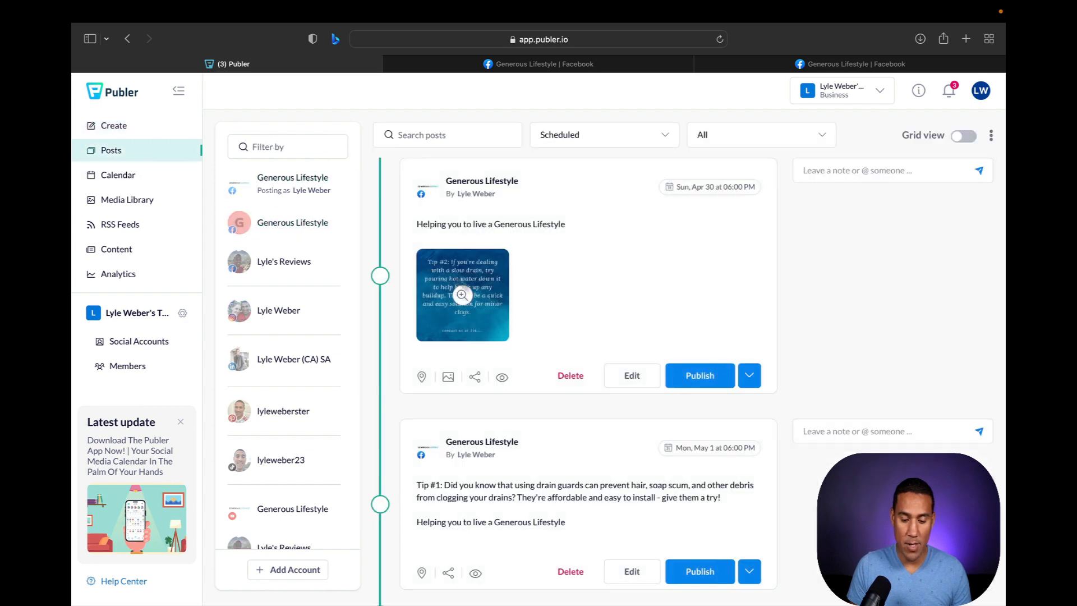
pyautogui.scroll(-1, 553, 343)
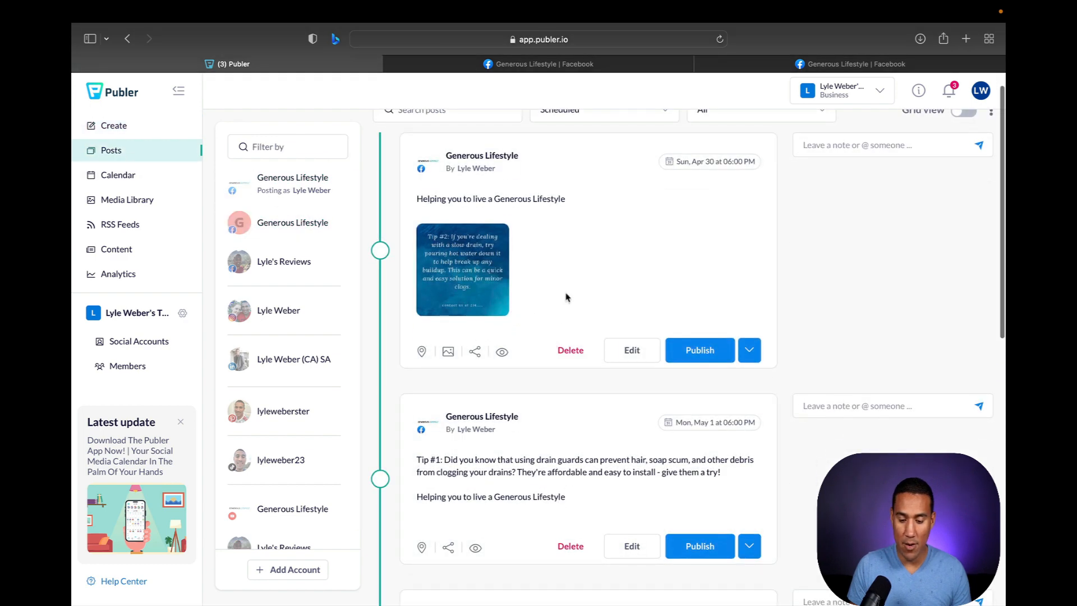
pyautogui.scroll(-5, 566, 298)
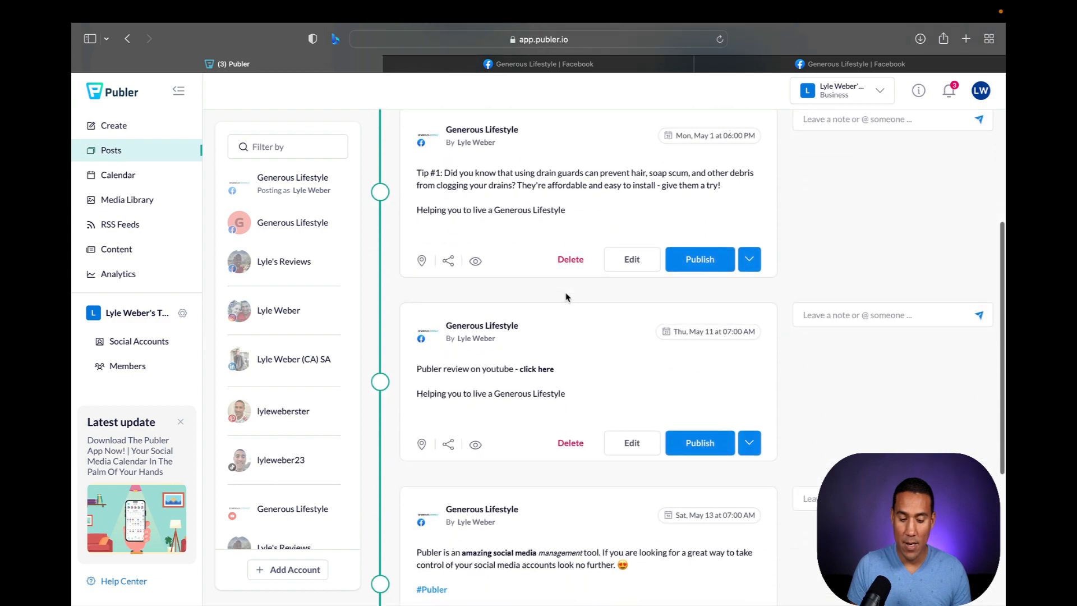
pyautogui.scroll(-3, 565, 297)
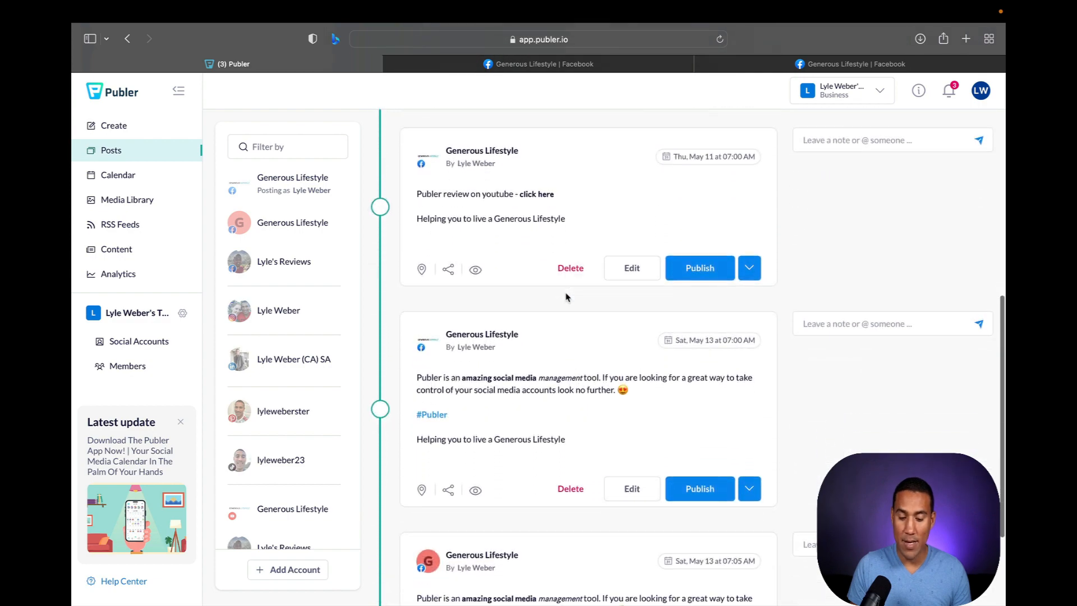
pyautogui.scroll(-3, 566, 297)
pyautogui.scroll(2, 566, 298)
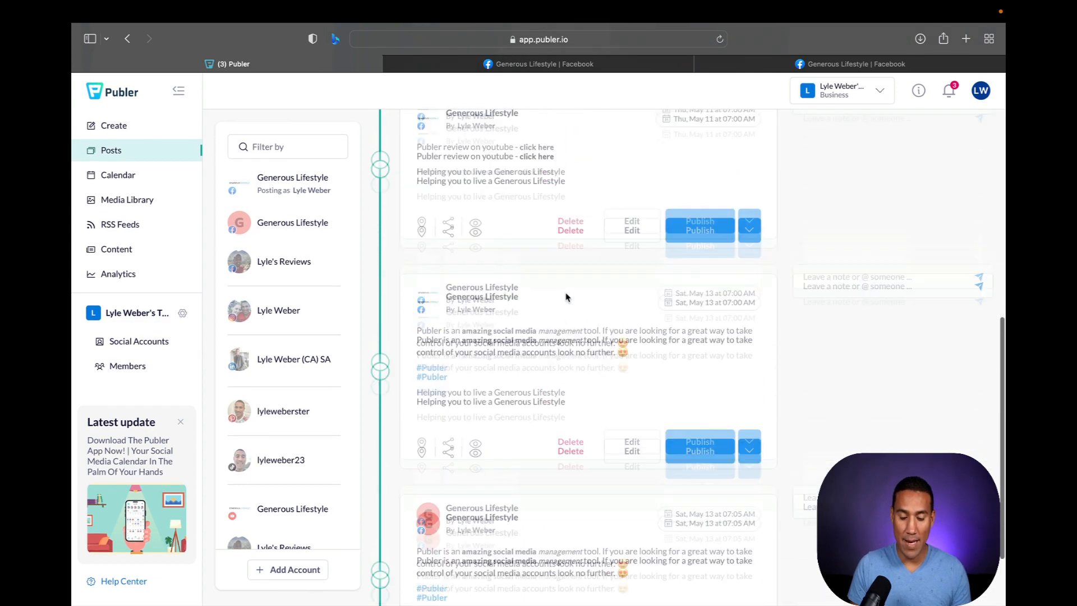
pyautogui.scroll(8, 566, 297)
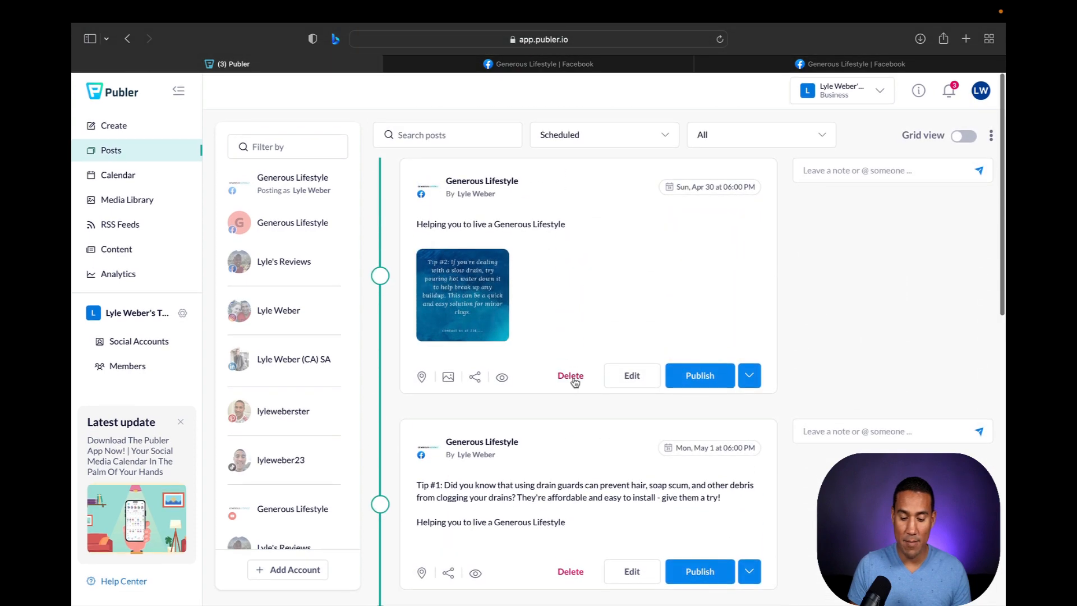
# - Delete all five scheduled posts, dated April 30 to May 13, and check the weekly calendar
pyautogui.click(572, 375)
pyautogui.click(627, 375)
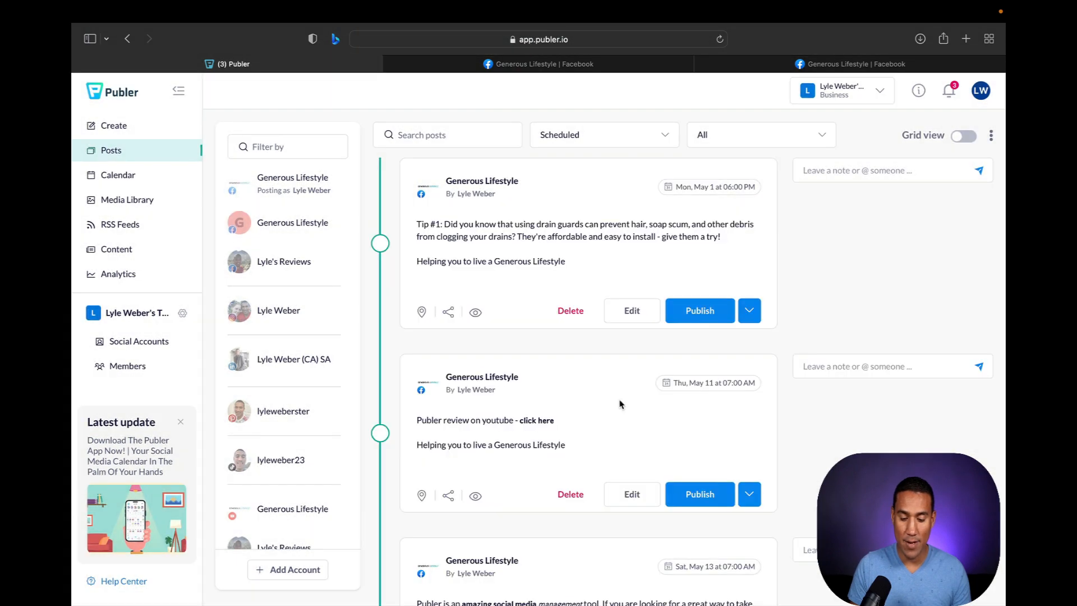
pyautogui.click(572, 311)
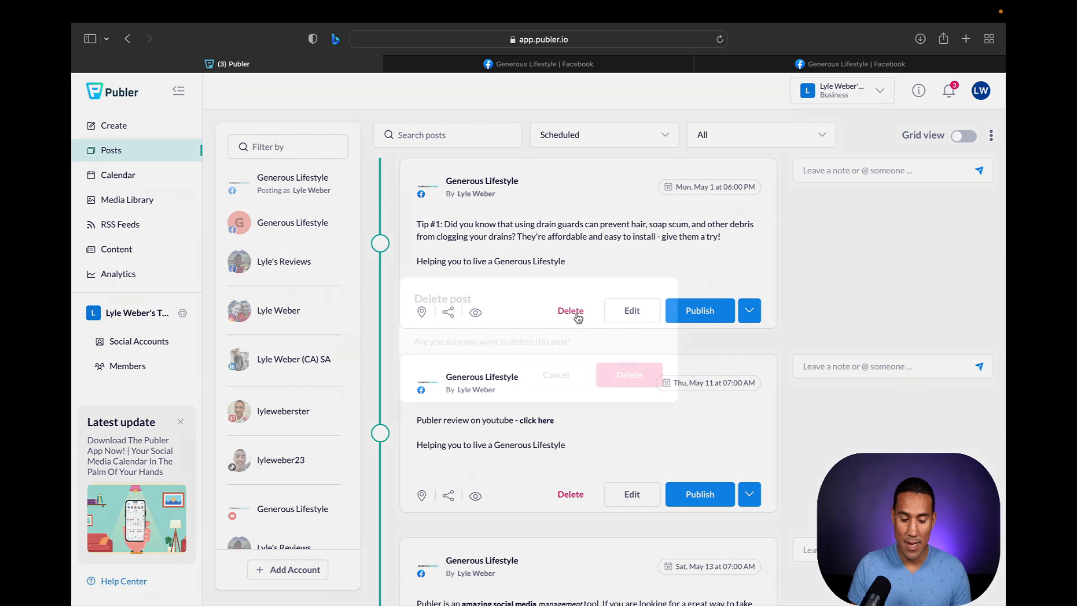
pyautogui.click(628, 375)
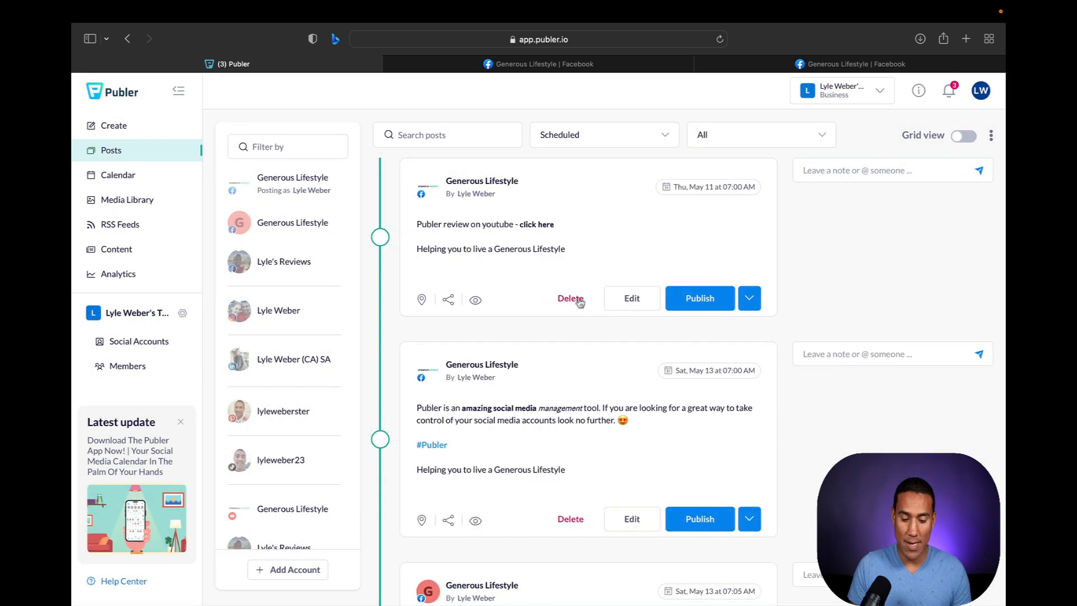
pyautogui.click(572, 299)
pyautogui.click(627, 373)
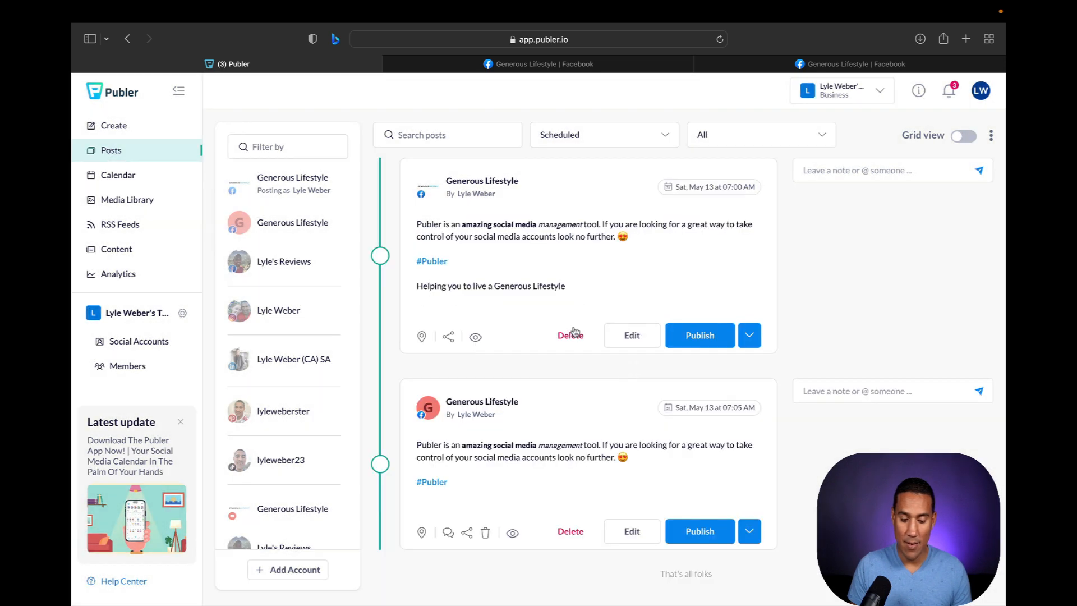
pyautogui.click(570, 335)
pyautogui.click(635, 375)
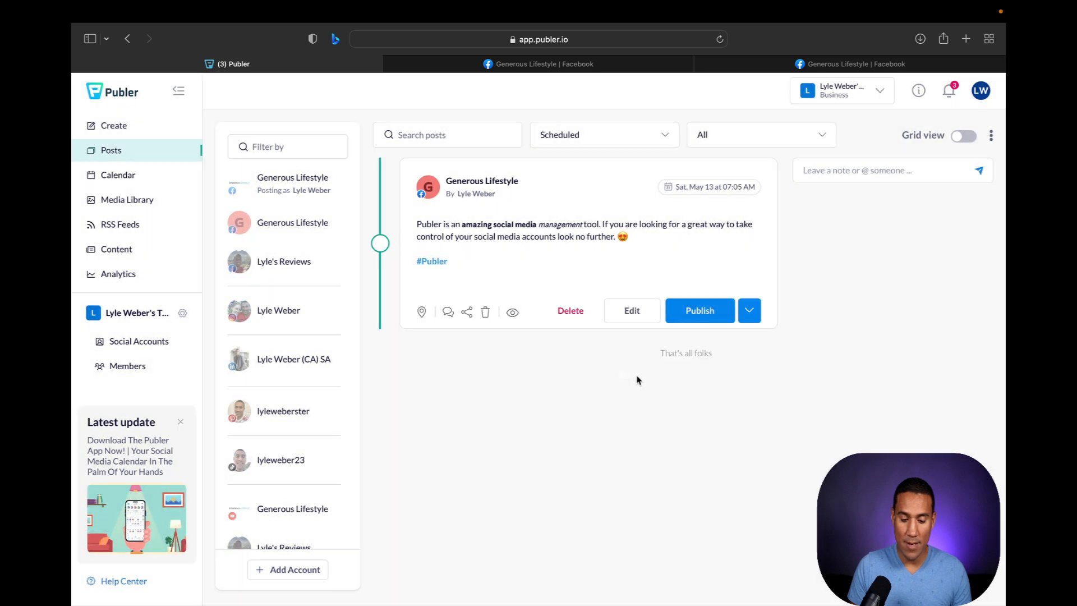
pyautogui.click(570, 314)
pyautogui.click(633, 375)
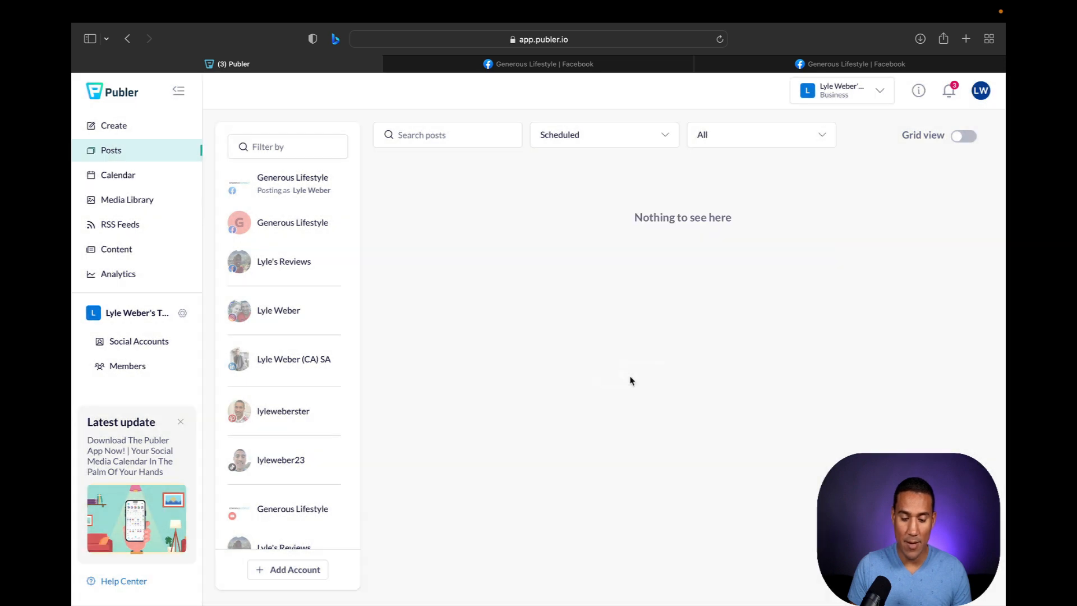
pyautogui.click(120, 176)
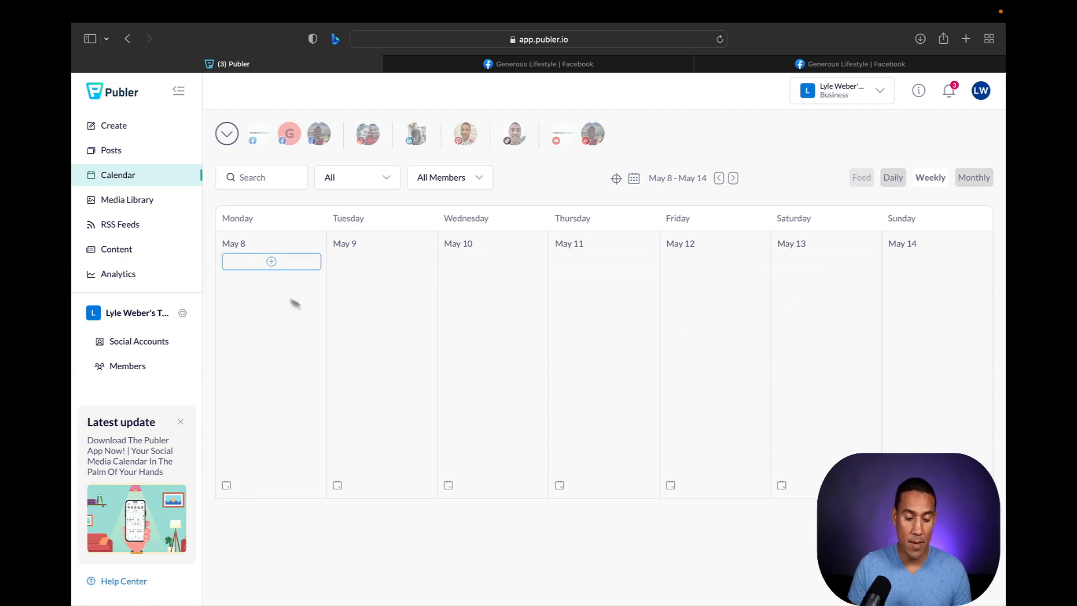
# - In the Content section, view the country choices for top headlines and set the category to Business
pyautogui.click(135, 255)
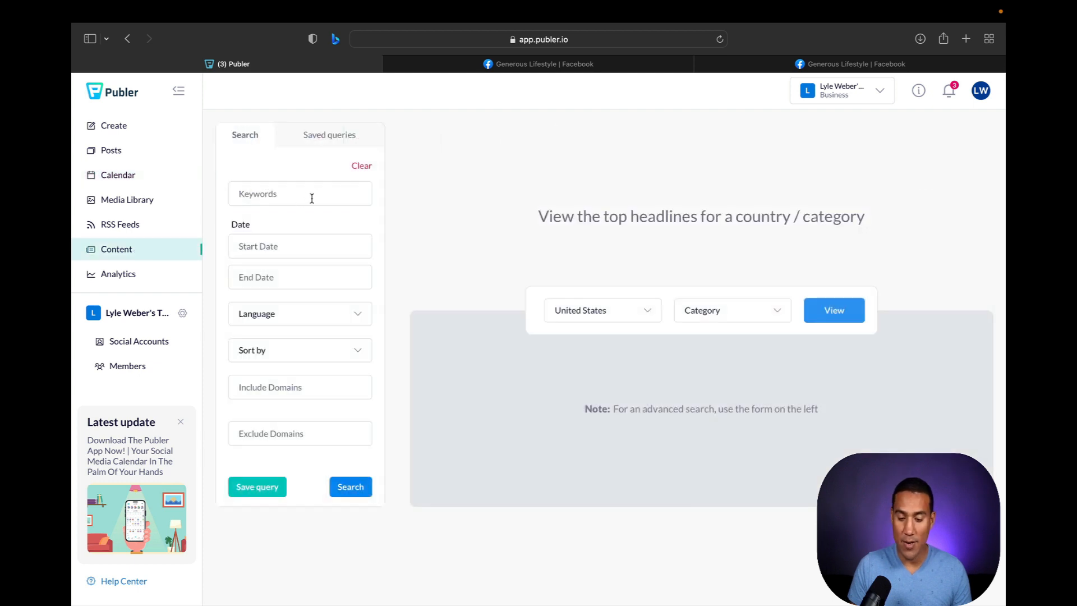
pyautogui.click(646, 316)
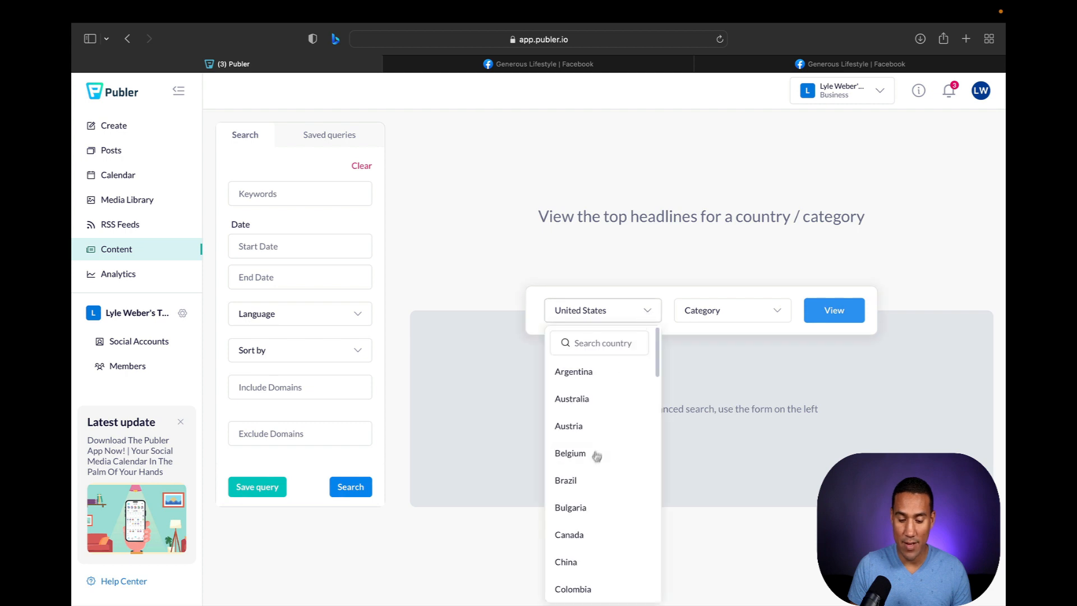
pyautogui.click(752, 311)
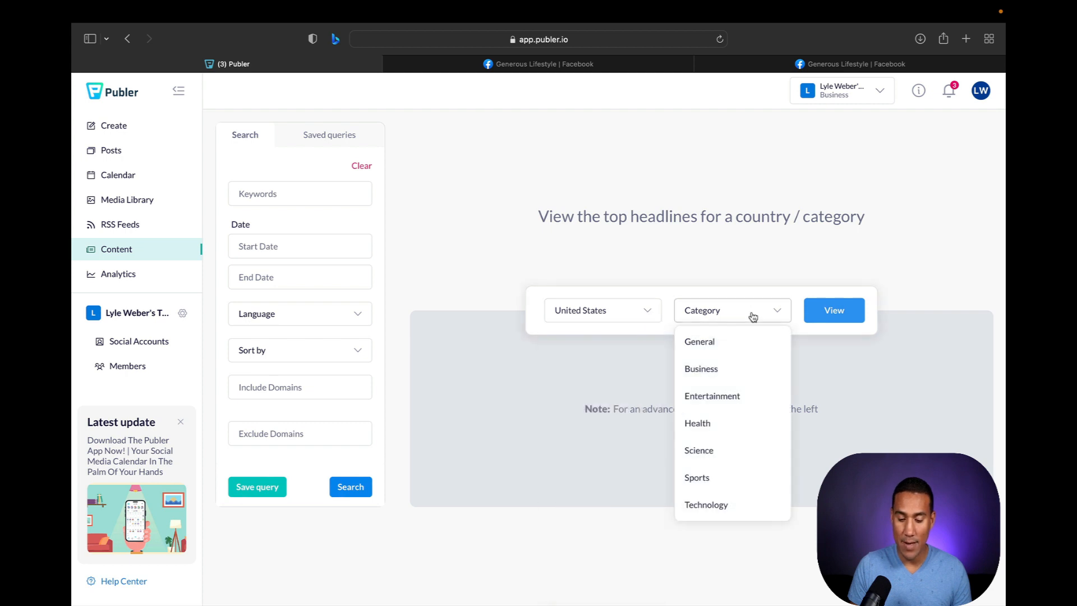
pyautogui.click(715, 374)
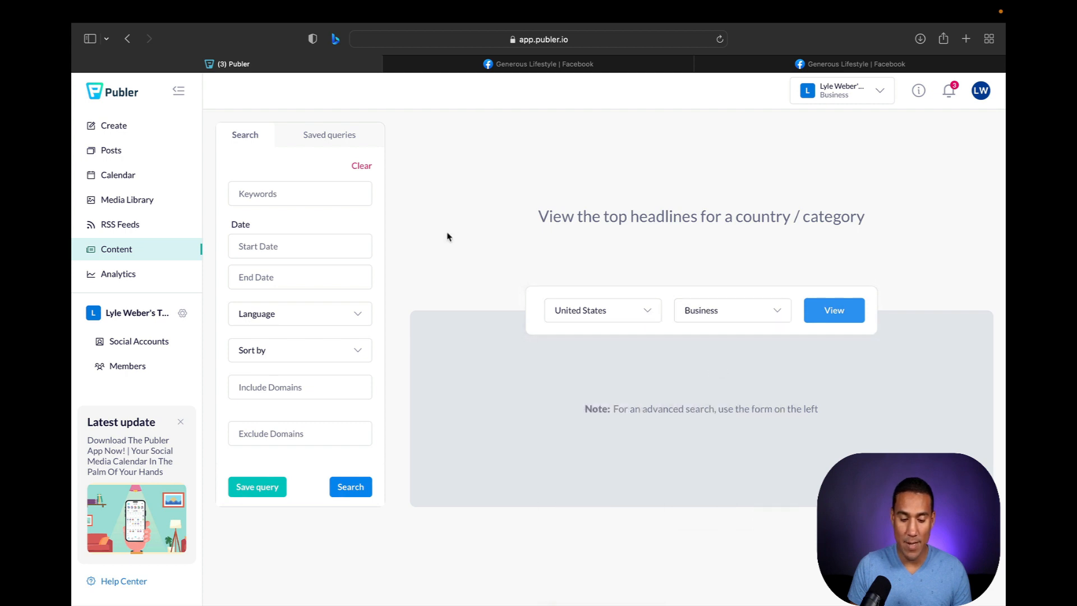
# - Search the Content section for articles with the keyword "budget" and browse the first articles
pyautogui.click(313, 195)
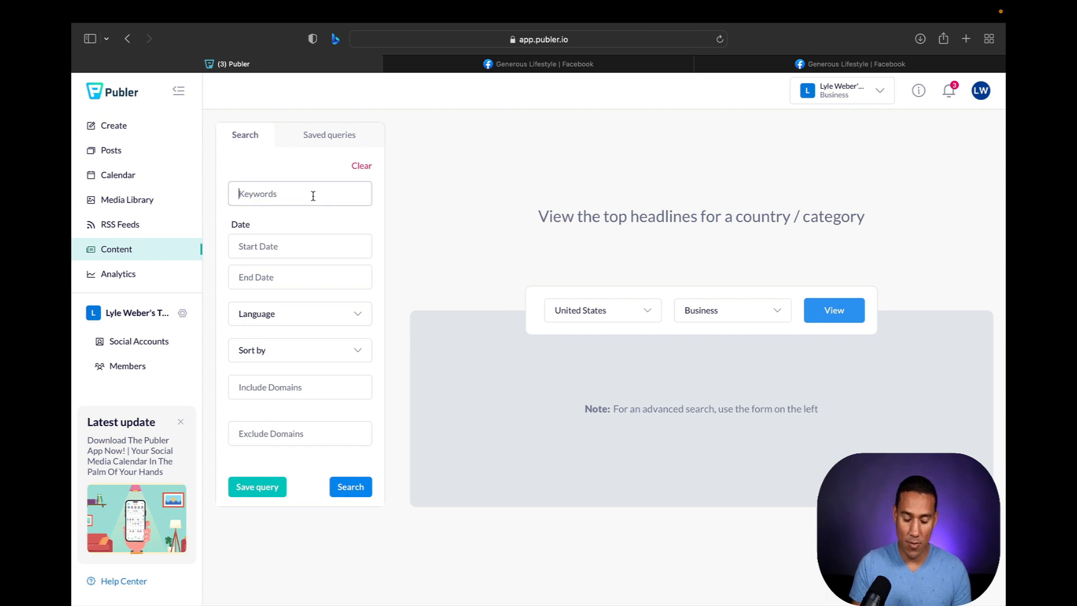
pyautogui.write('budget')
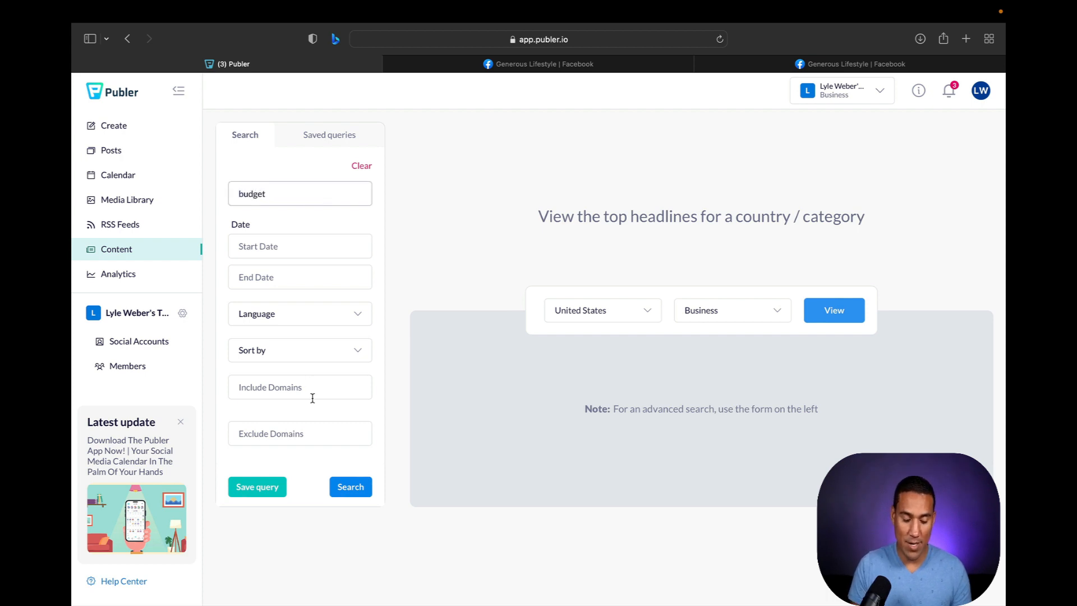
pyautogui.click(358, 490)
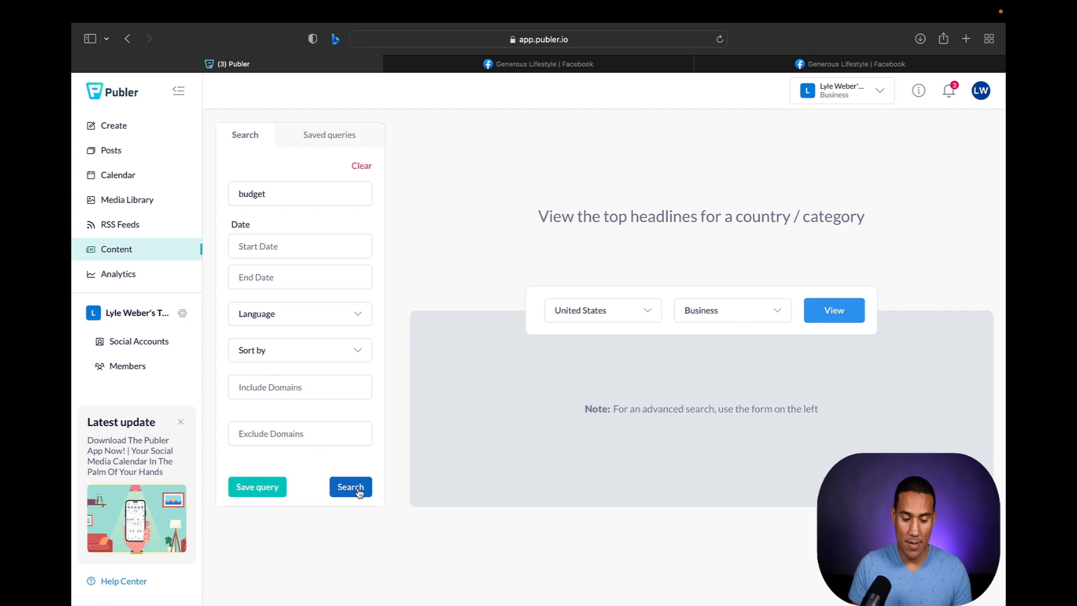
pyautogui.click(359, 492)
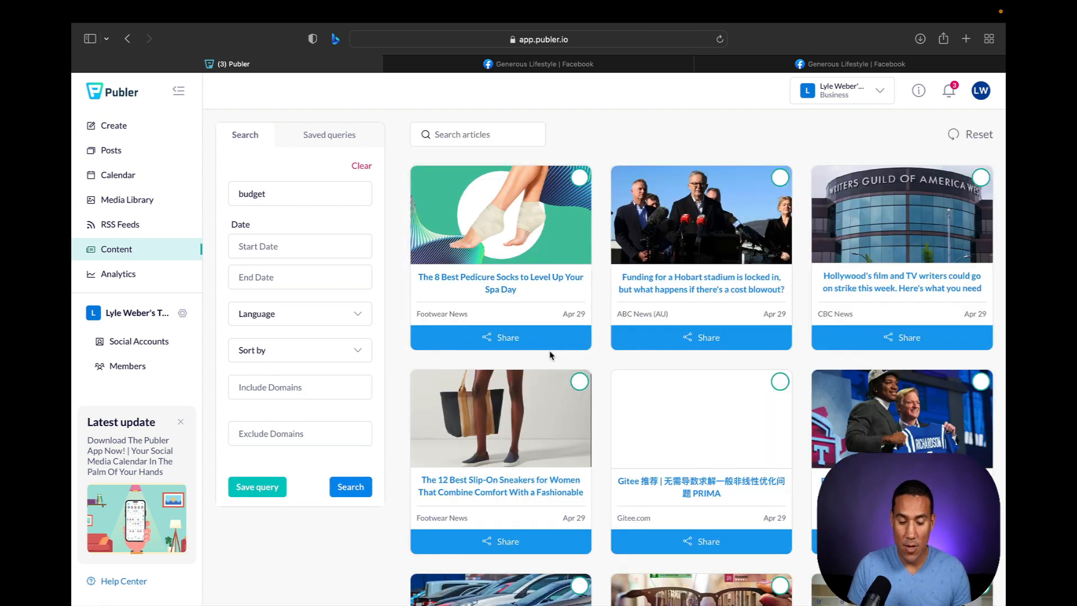
pyautogui.scroll(-1, 569, 308)
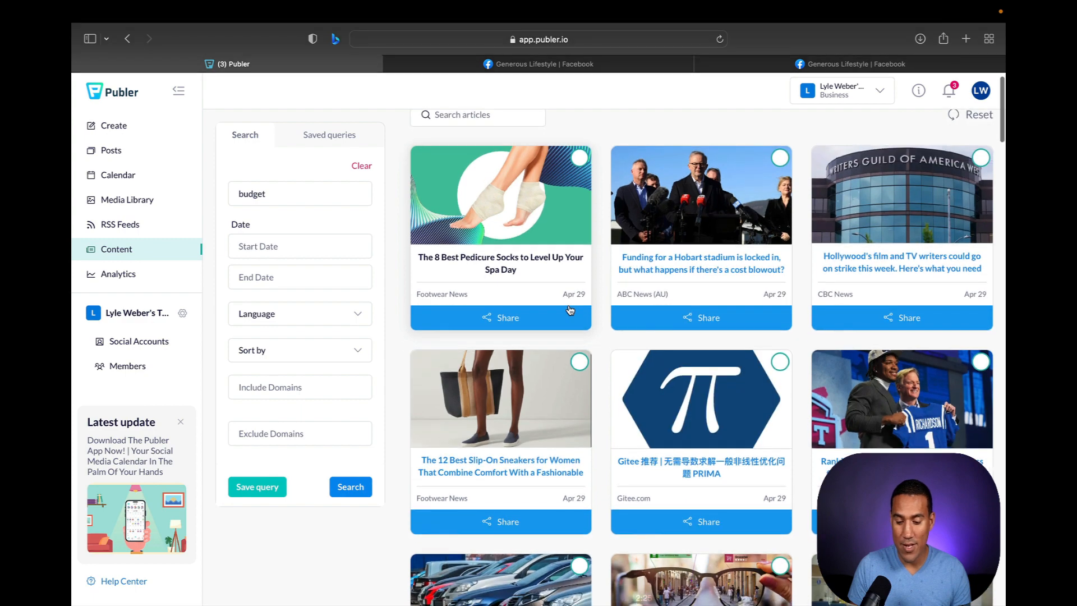
# - Browse more of the "budget" articles, run a new article search for "how to budget", and look through the results
pyautogui.scroll(-5, 701, 314)
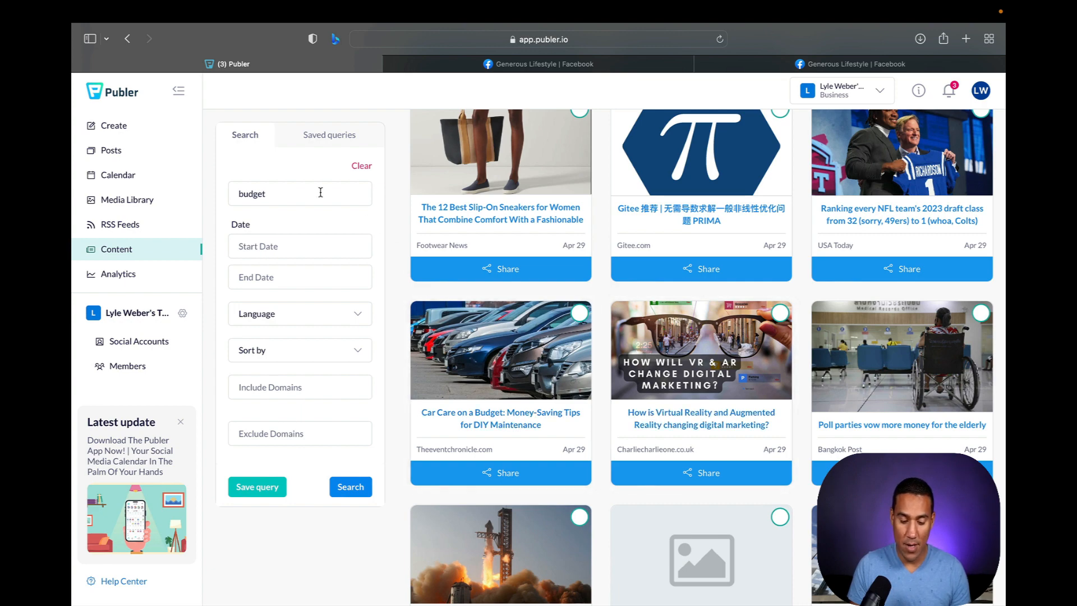
pyautogui.scroll(-3, 589, 397)
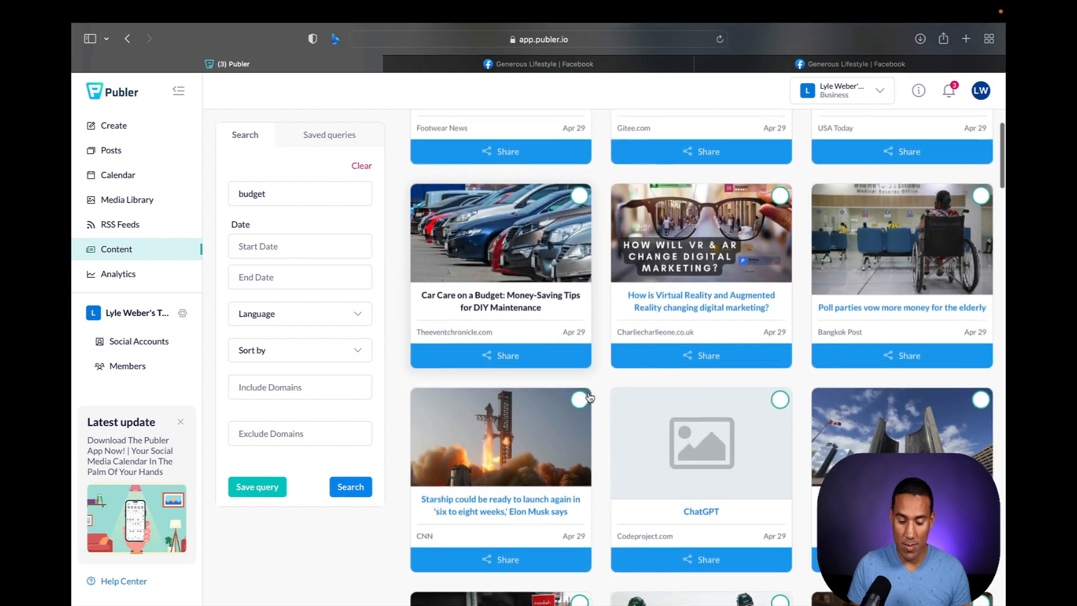
pyautogui.scroll(6, 589, 397)
pyautogui.moveTo(282, 194); pyautogui.dragTo(211, 193)
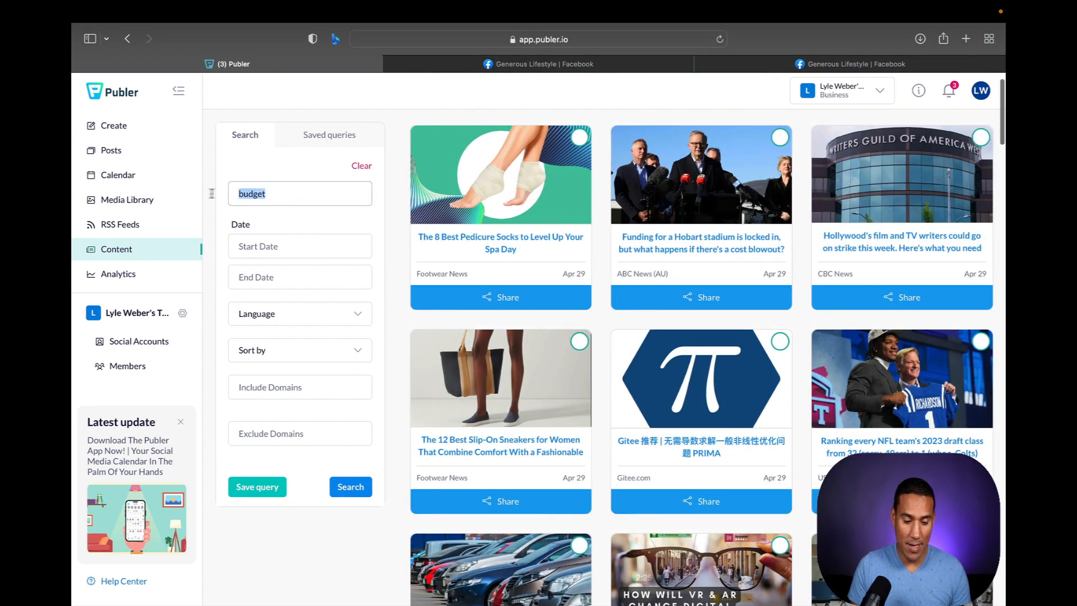
pyautogui.write('how t')
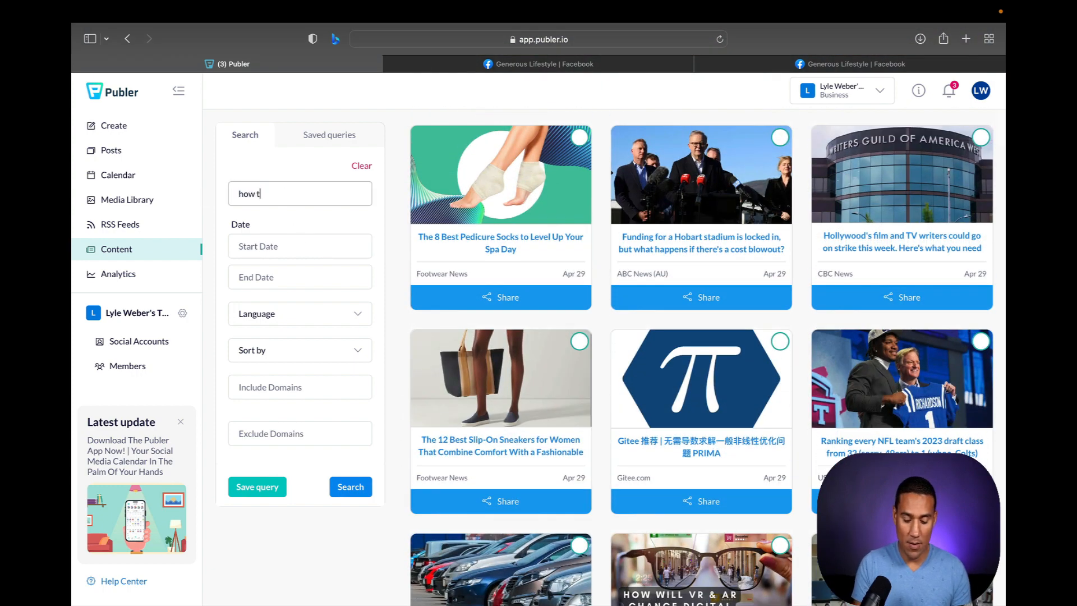
pyautogui.write('o budget')
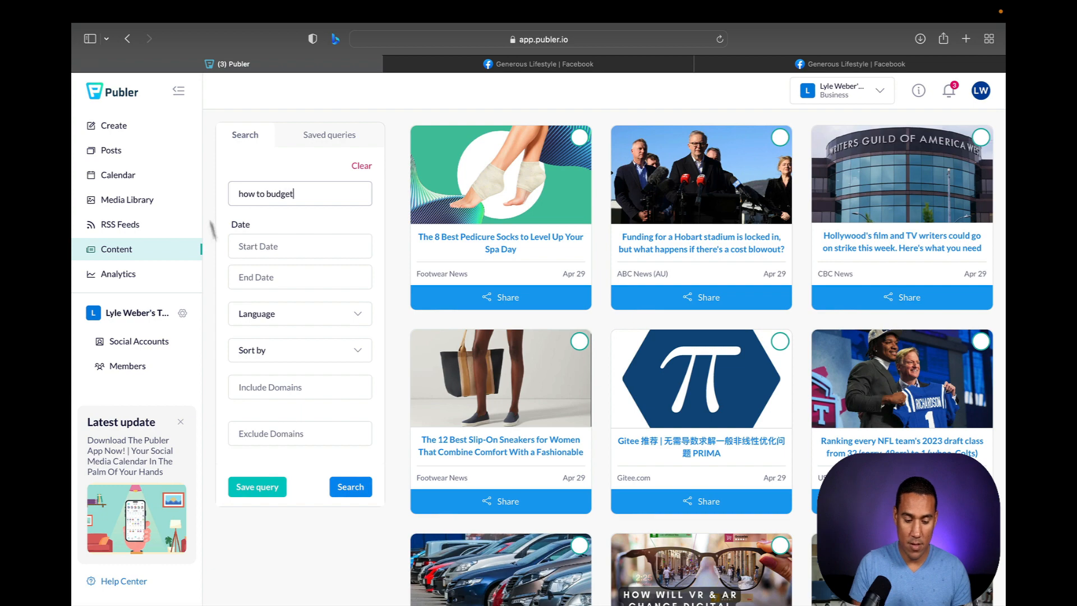
pyautogui.click(351, 486)
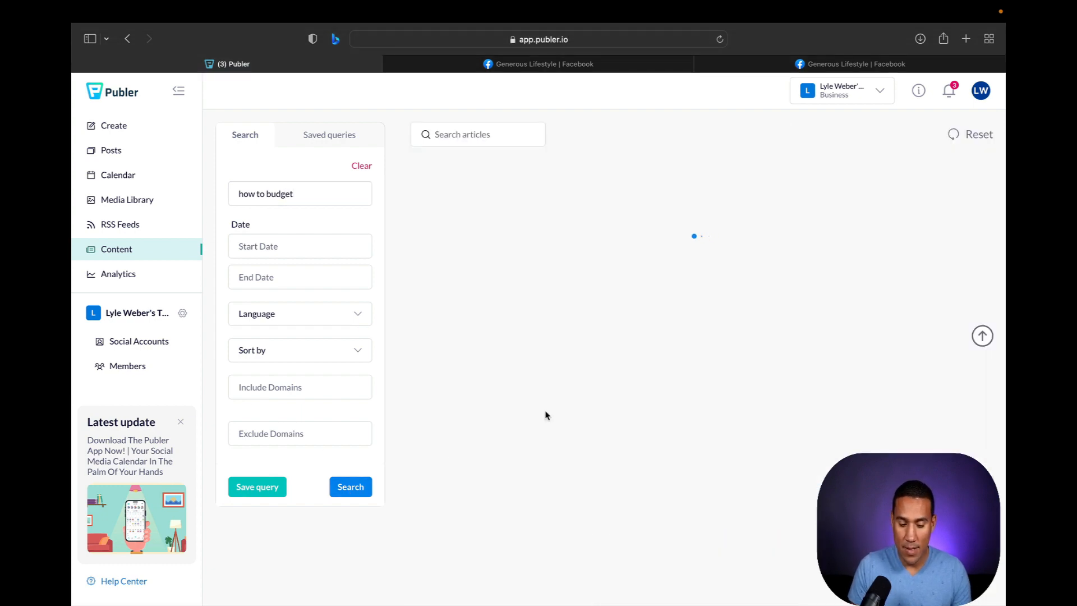
pyautogui.scroll(-10, 547, 415)
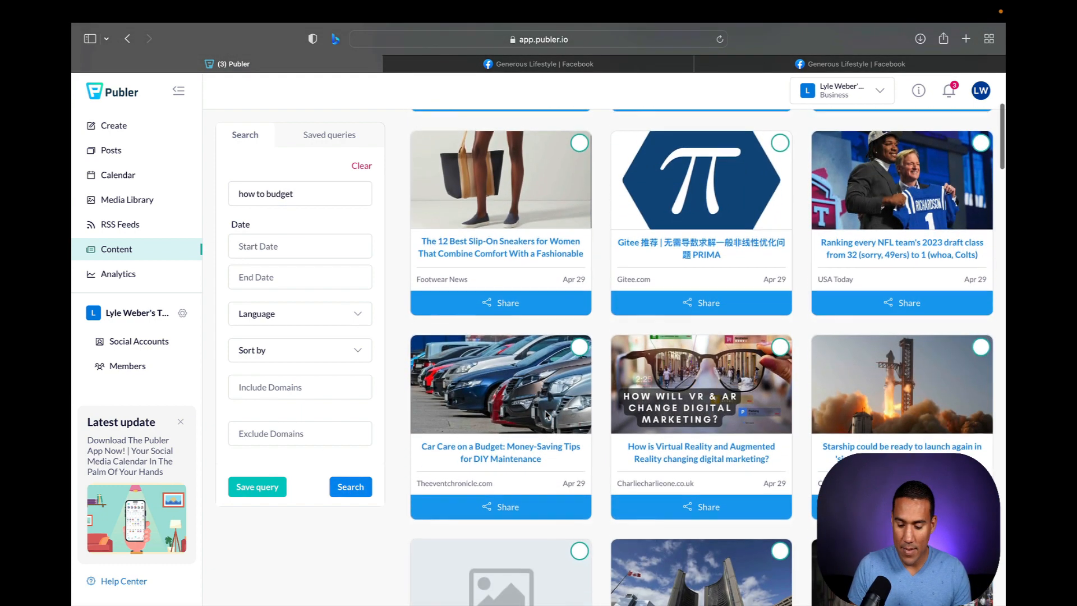
pyautogui.scroll(-5, 547, 415)
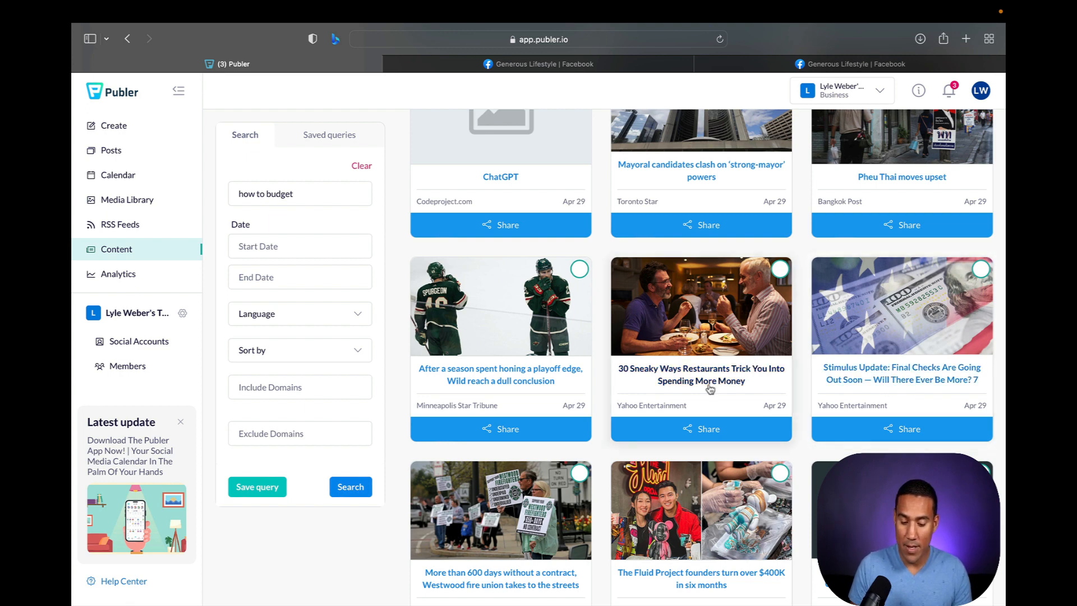
# - Share the article "30 Sneaky Ways Restaurants Trick You Into Spending More Money" as a new post and view its call-to-action button choices
pyautogui.click(696, 431)
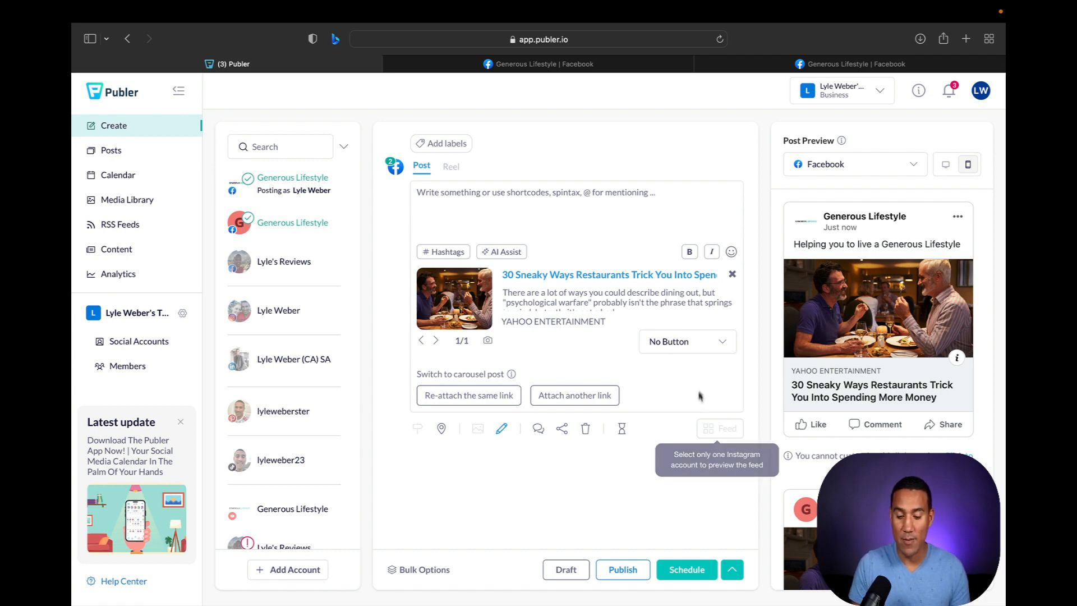
pyautogui.click(722, 347)
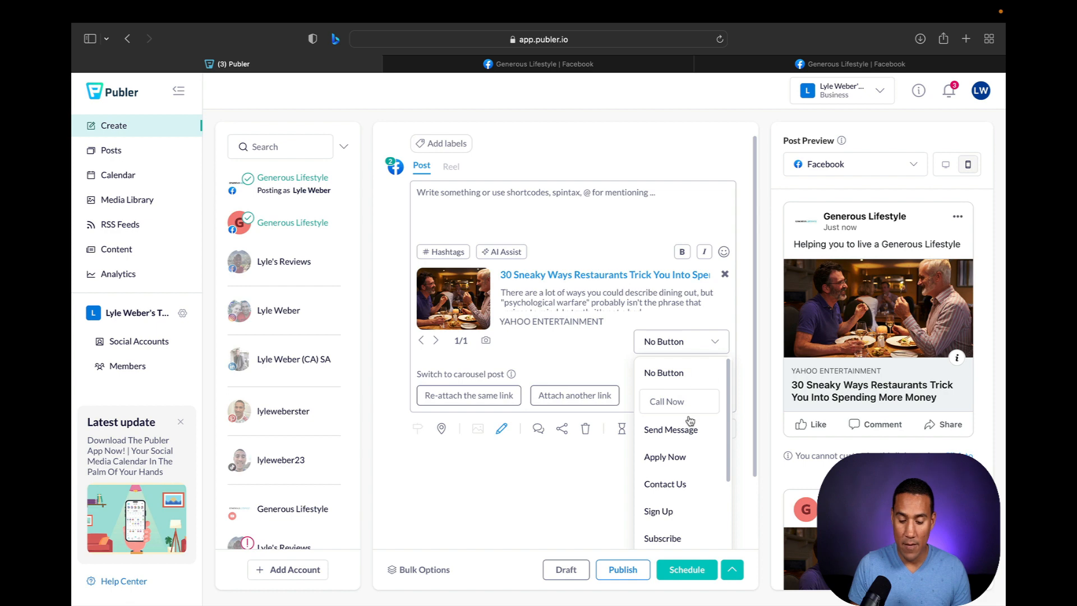
pyautogui.scroll(-1, 681, 465)
pyautogui.scroll(-5, 682, 465)
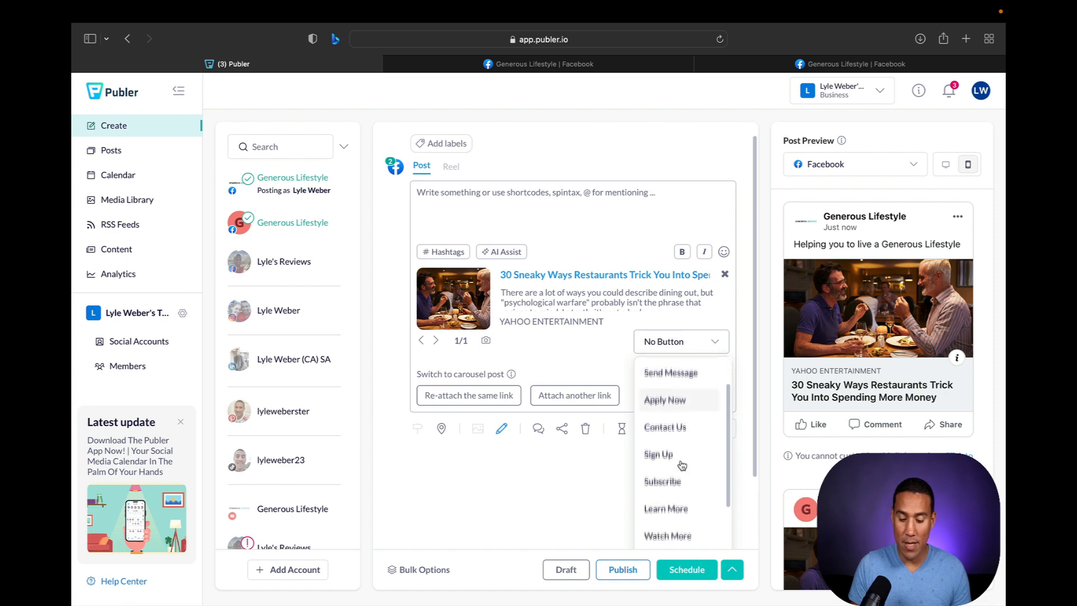
pyautogui.scroll(-2, 681, 465)
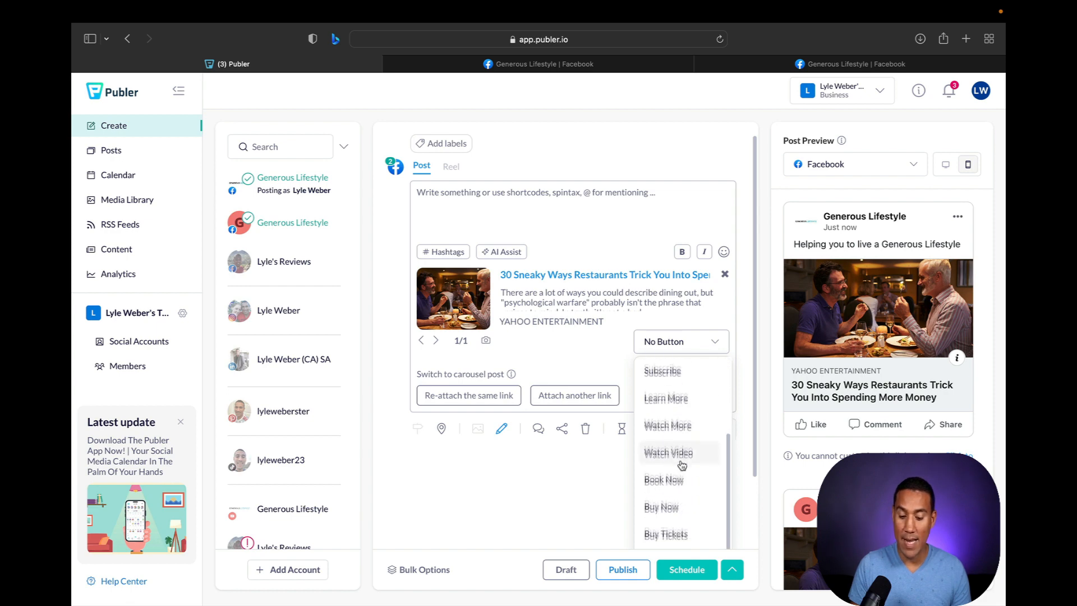
pyautogui.click(603, 482)
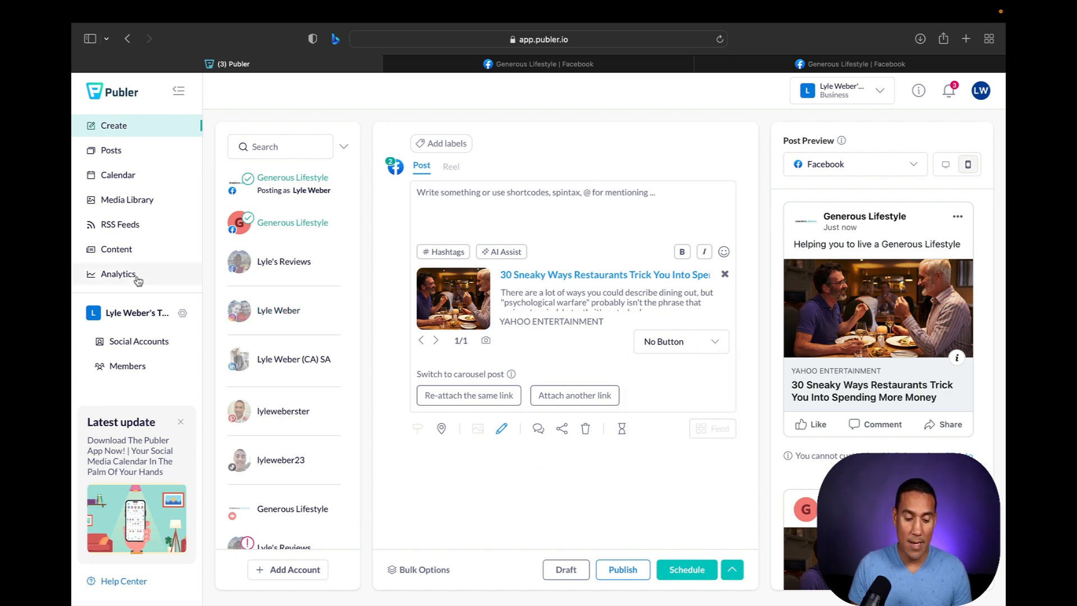
pyautogui.moveTo(456, 299)
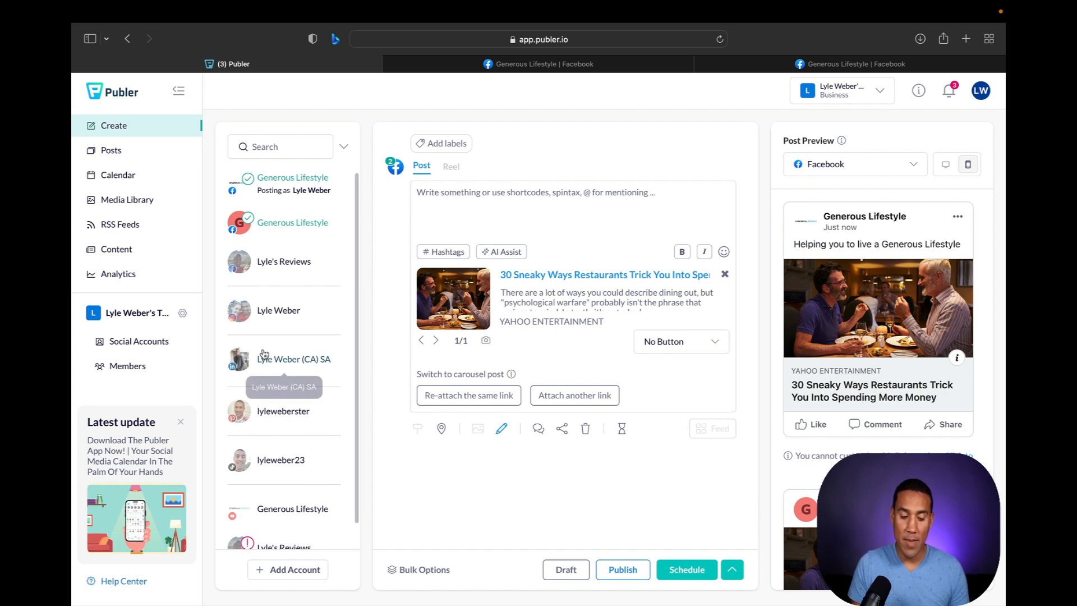
# - Remove the attached article and target the post only at the Pinterest account, deselecting both Generous Lifestyle Facebook accounts
pyautogui.click(283, 413)
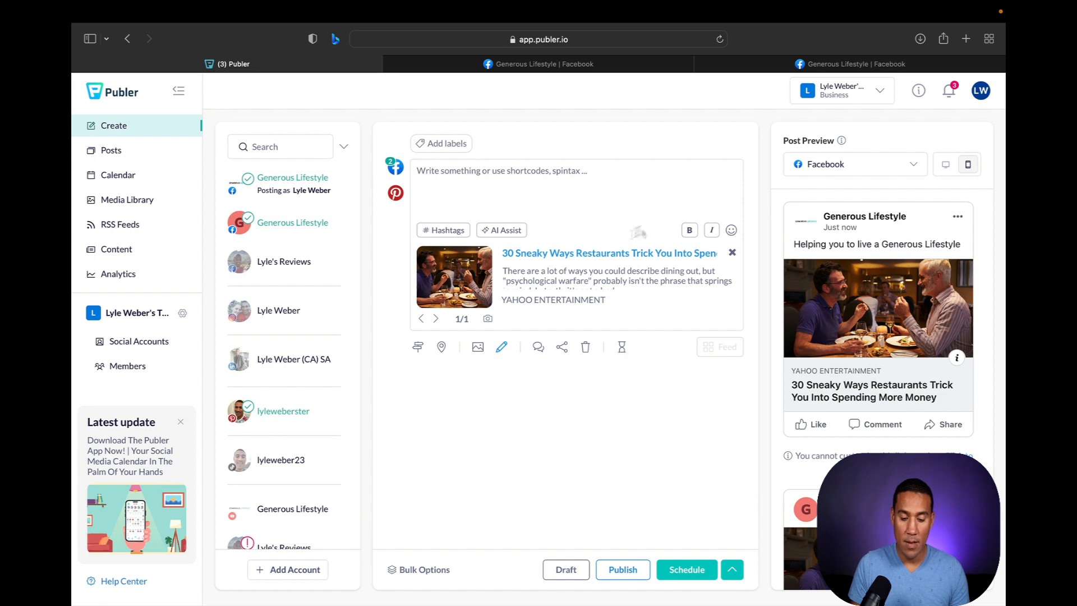
pyautogui.click(733, 253)
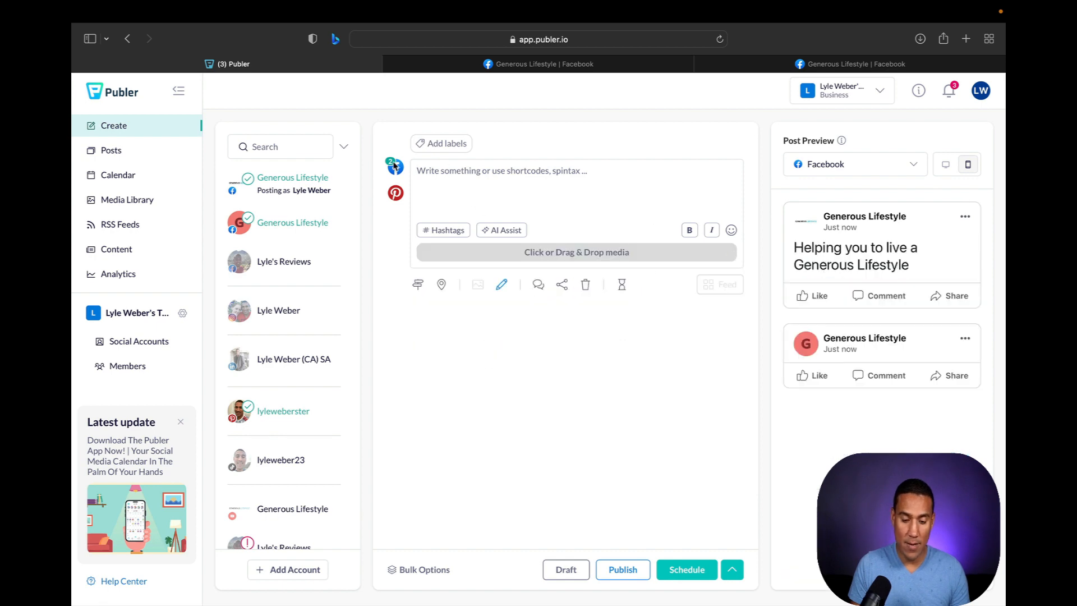
pyautogui.click(292, 180)
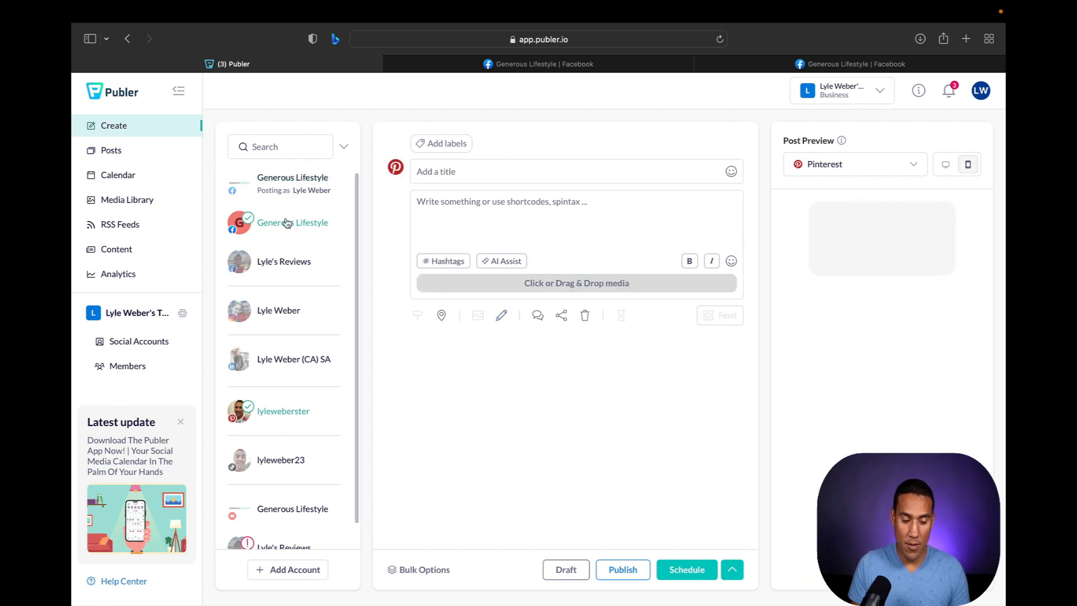
pyautogui.click(287, 223)
pyautogui.click(495, 175)
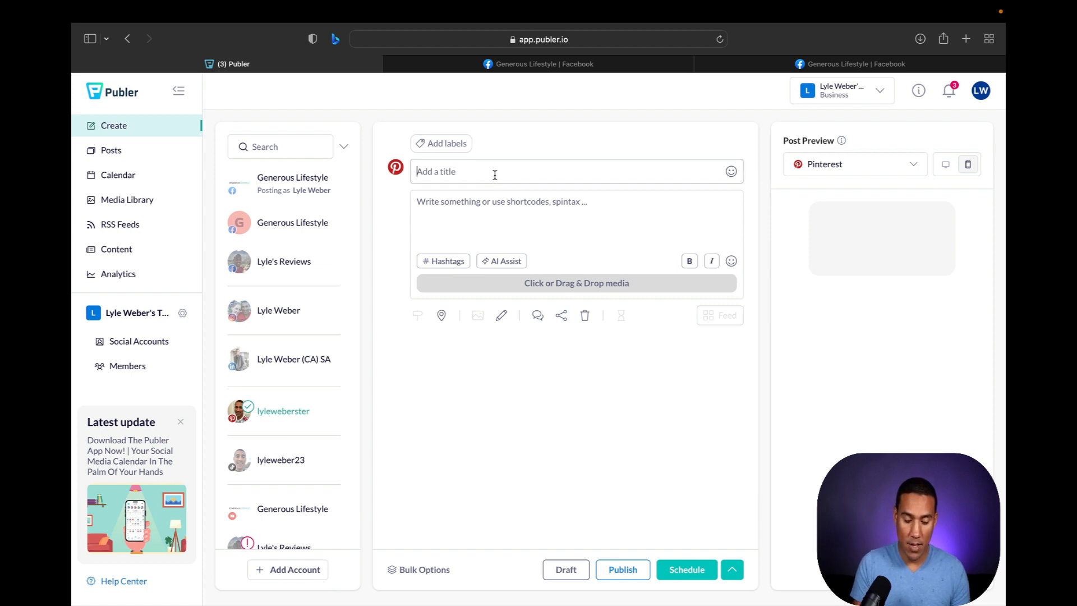
# - Attach the "How to Retire a Millionaire on a Low Salary" image from the media library to the pin
pyautogui.click(581, 290)
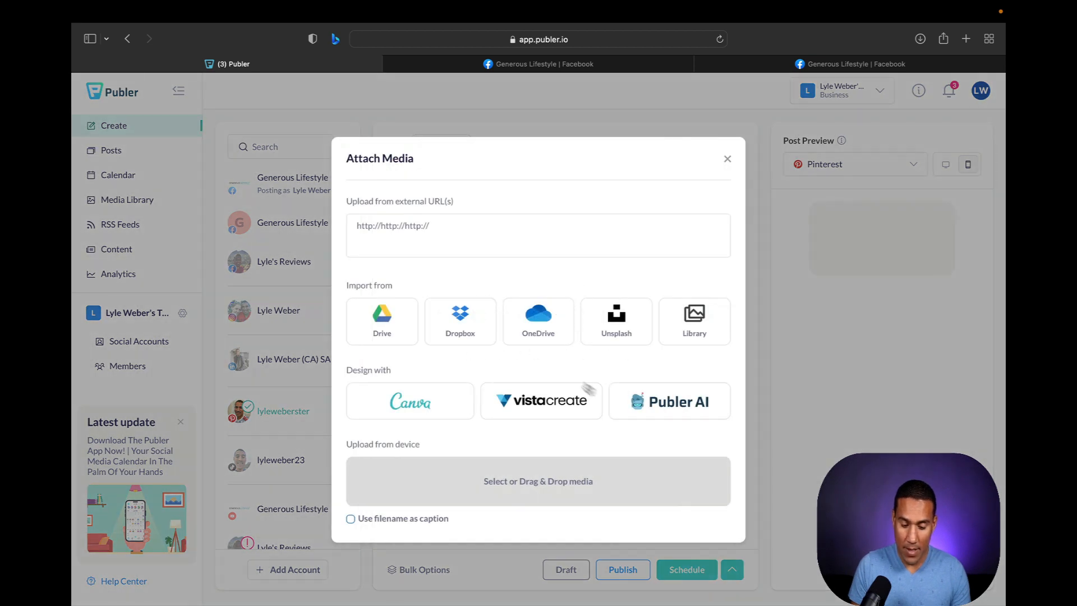
pyautogui.click(694, 336)
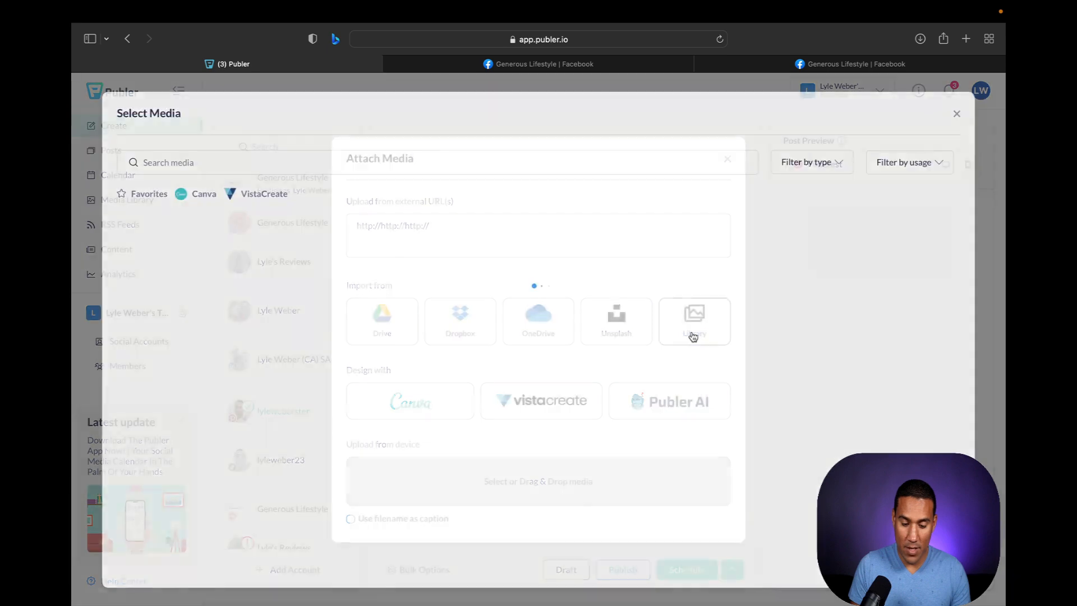
pyautogui.scroll(-5, 527, 359)
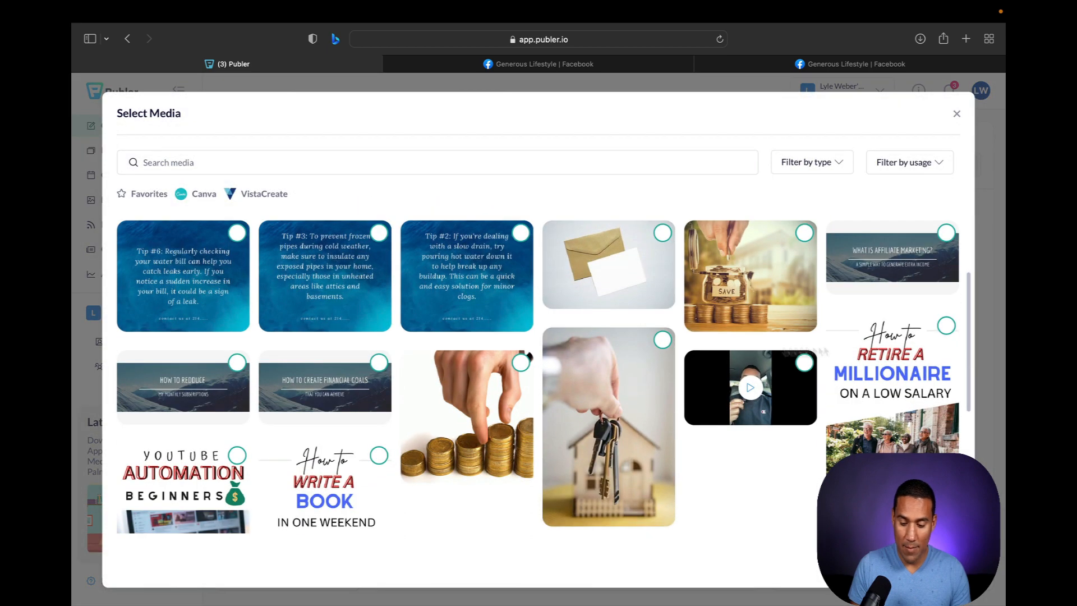
pyautogui.click(946, 328)
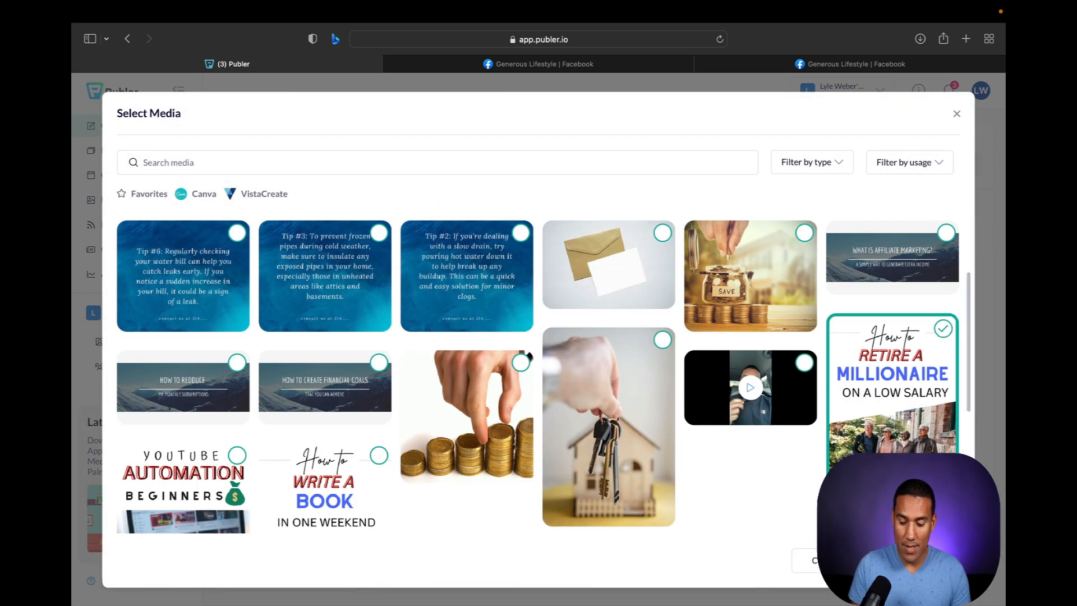
pyautogui.click(921, 560)
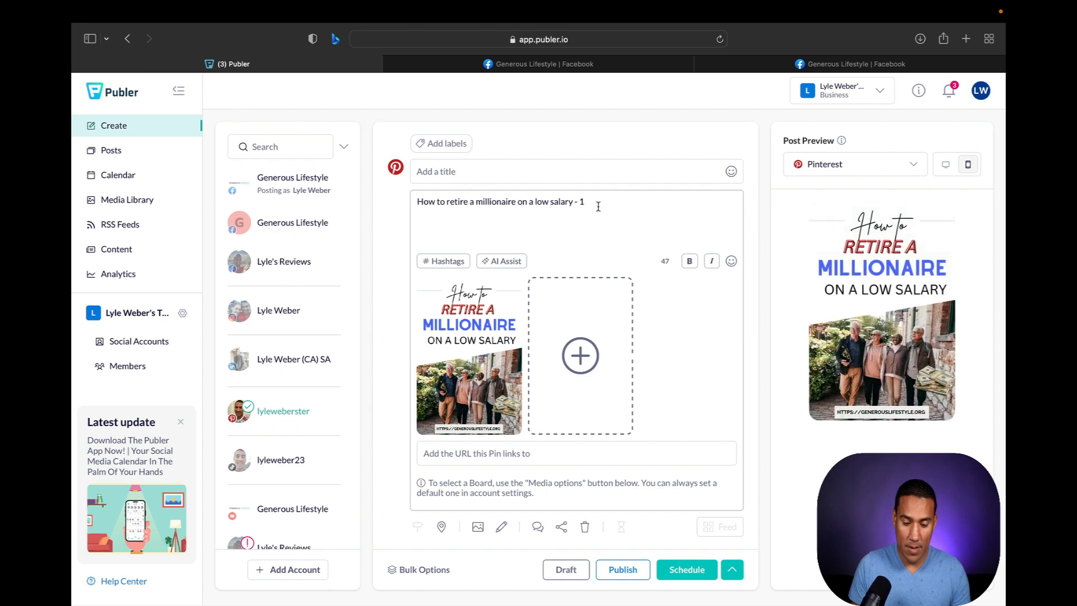
# - Remove the trailing "- 1" from the pin's description and move "How to retire a millionaire on a low salary" into its title
pyautogui.moveTo(597, 205); pyautogui.dragTo(575, 204)
pyautogui.press('BackSpace')
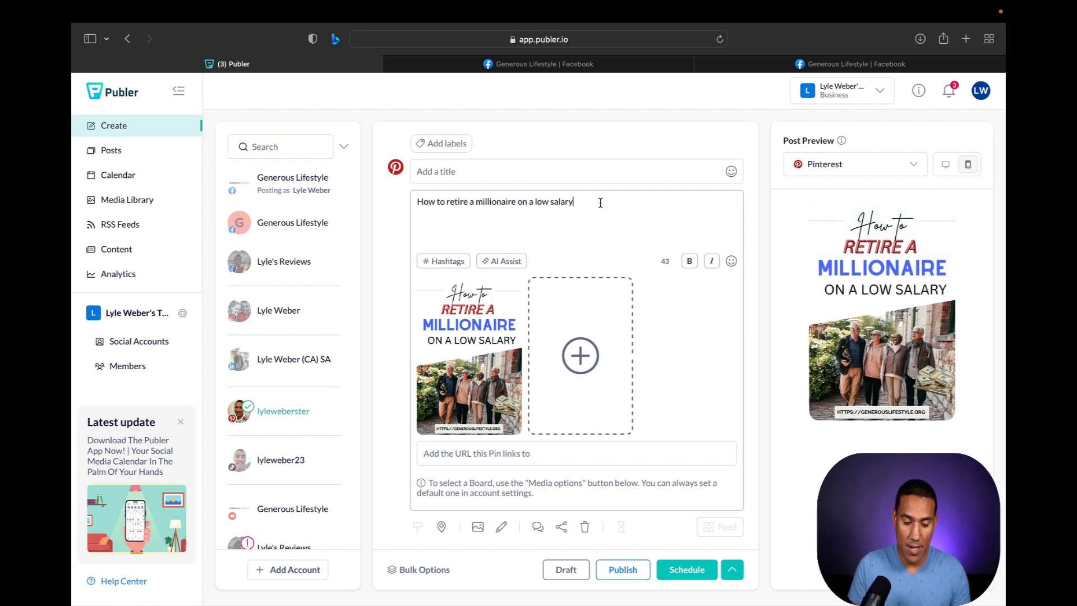
pyautogui.click(388, 199)
pyautogui.press('super+a')
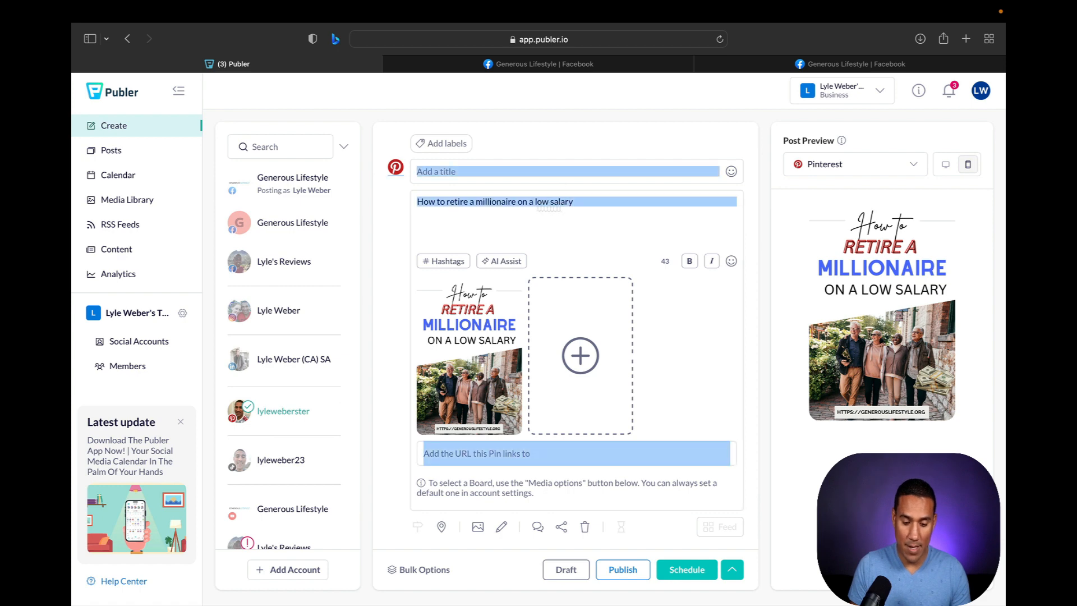
pyautogui.moveTo(606, 203); pyautogui.dragTo(418, 202)
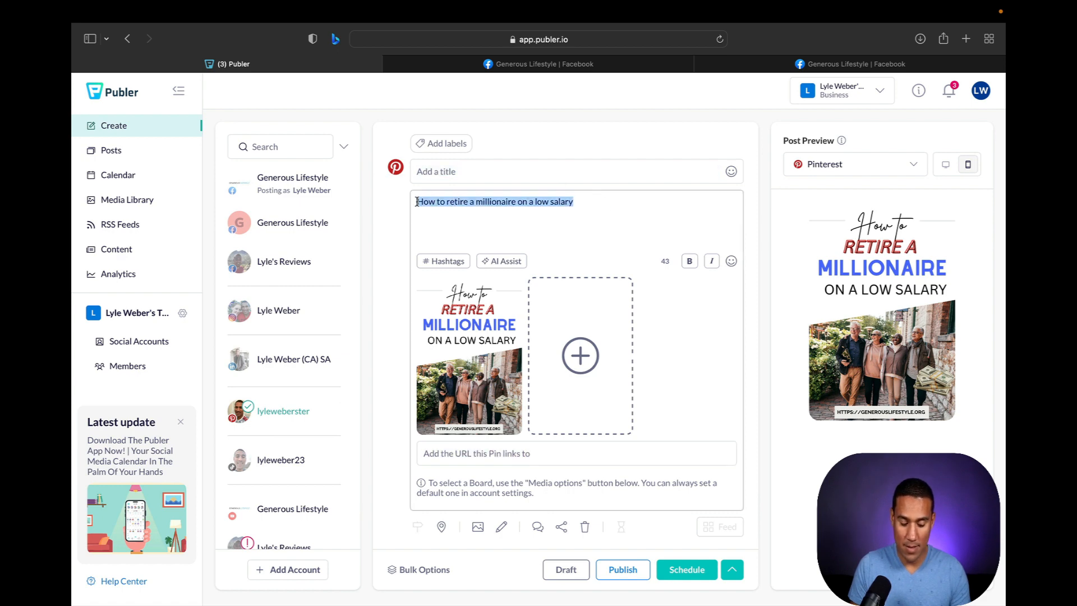
pyautogui.press('super+x')
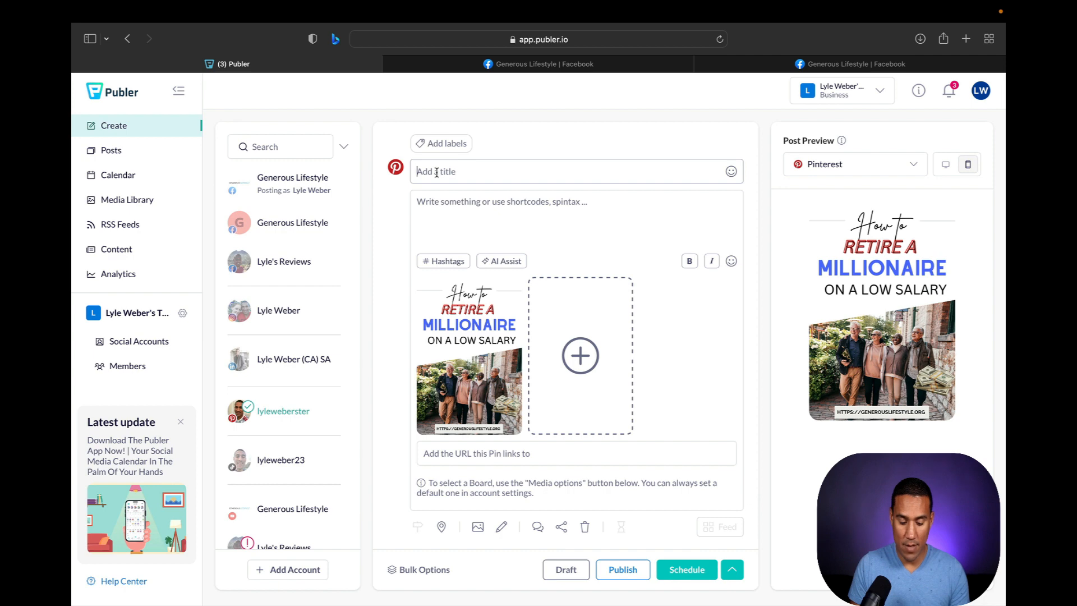
pyautogui.press('super+v')
# - Search the emojis for "money" and add the Money-Mouth Face to the end of the pin's title
pyautogui.click(731, 171)
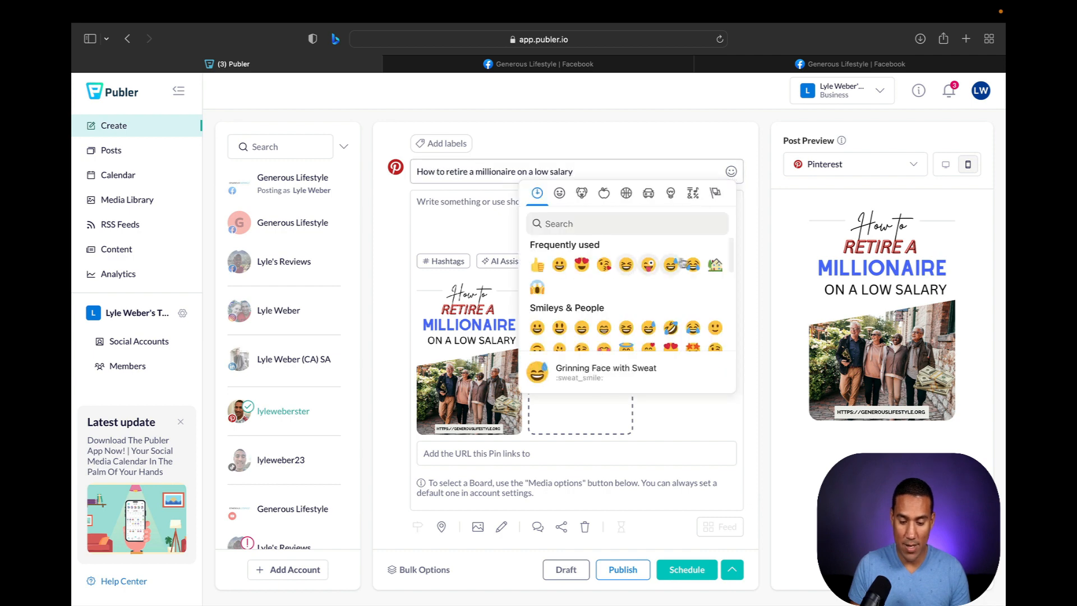
pyautogui.click(631, 224)
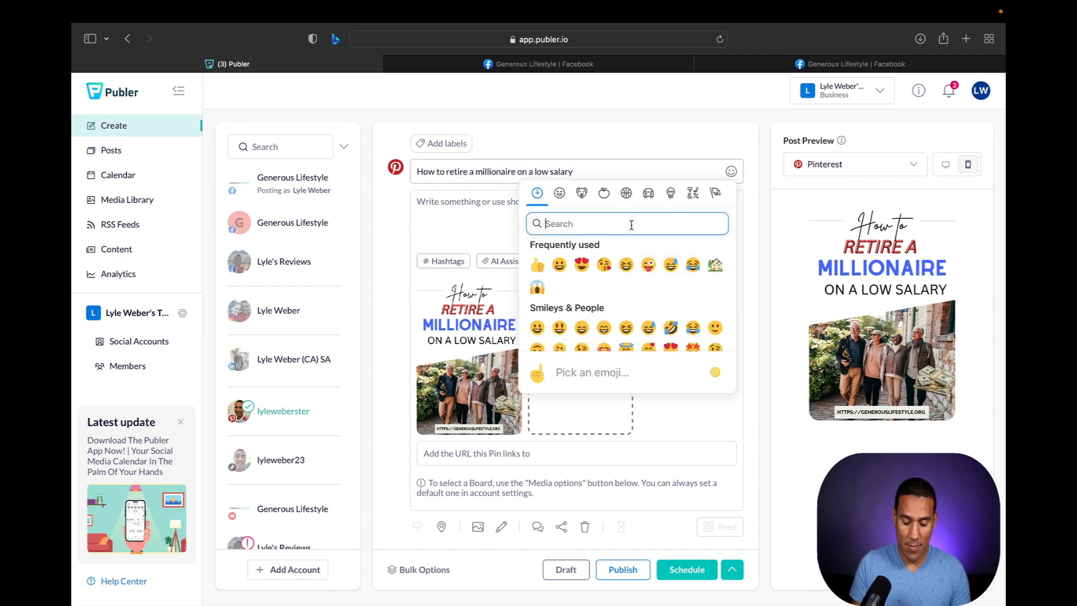
pyautogui.write('money')
pyautogui.click(537, 266)
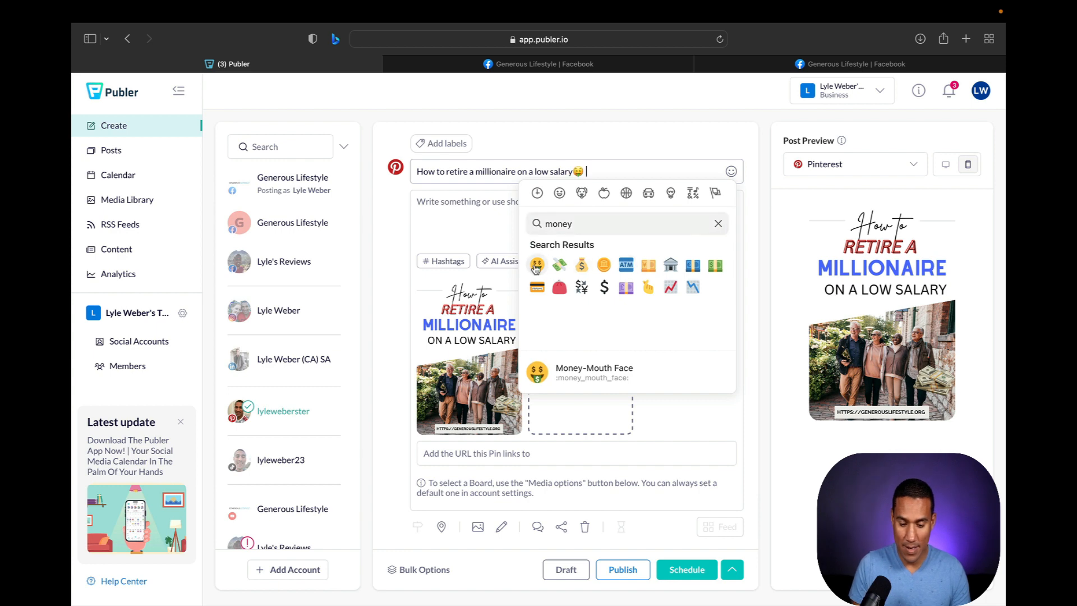
# - Start the pin's description with "Have you ever wondered what you needed to do to retire a millionaire on a low salary."
pyautogui.click(496, 214)
pyautogui.write('Have you ever')
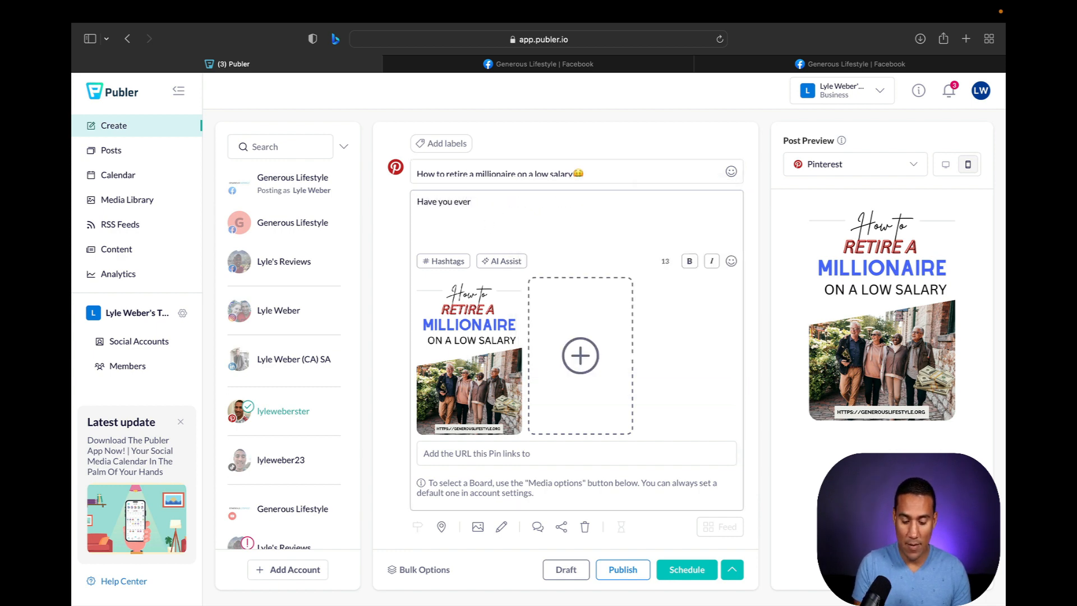
pyautogui.write(' wondered what')
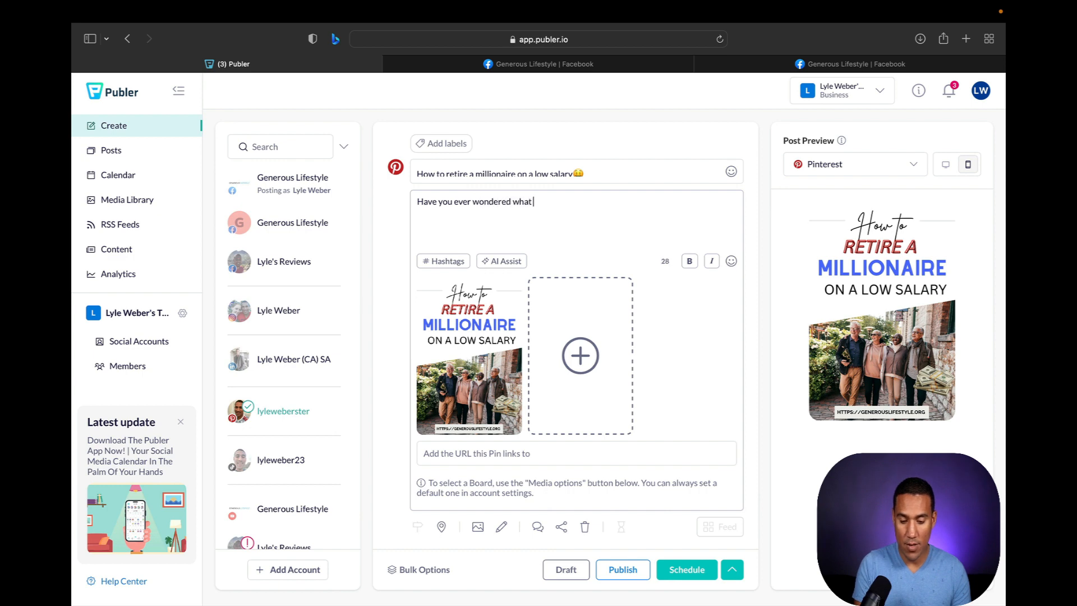
pyautogui.write(' you nee')
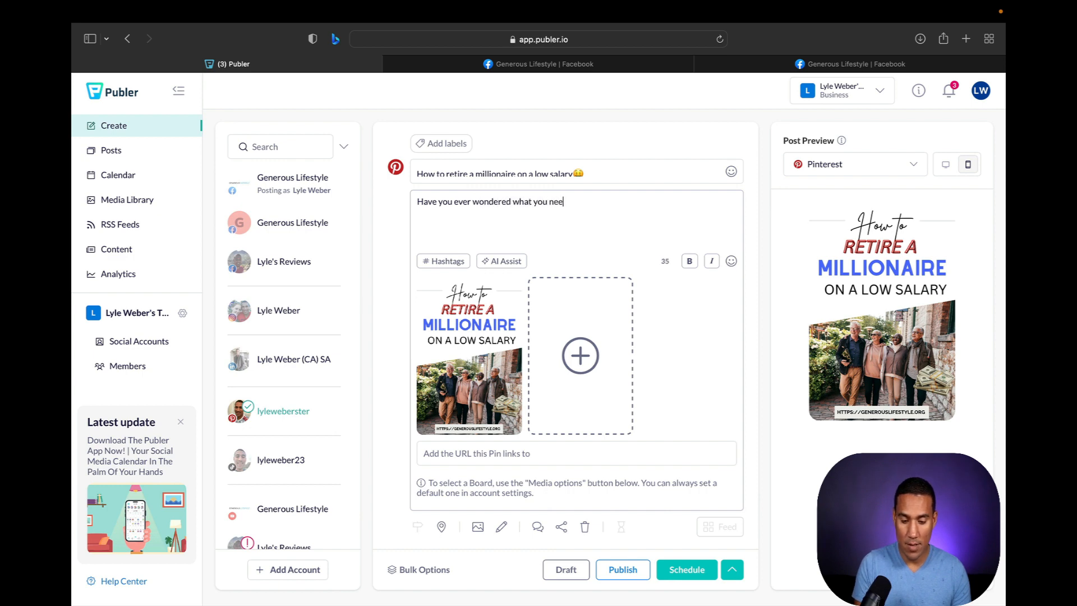
pyautogui.write('ded to do to retire a m')
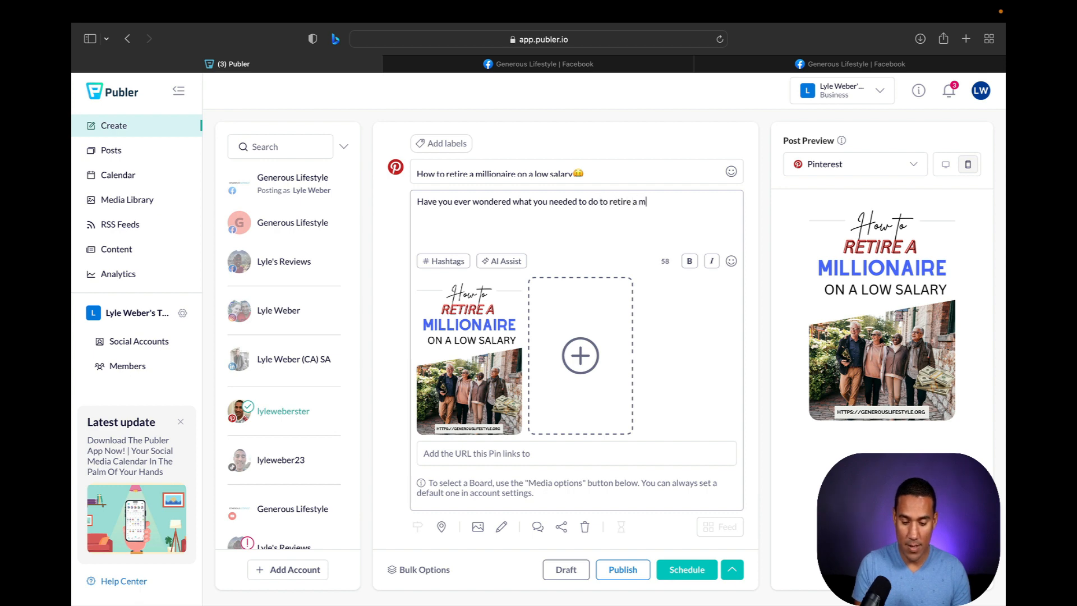
pyautogui.write('illionaire ')
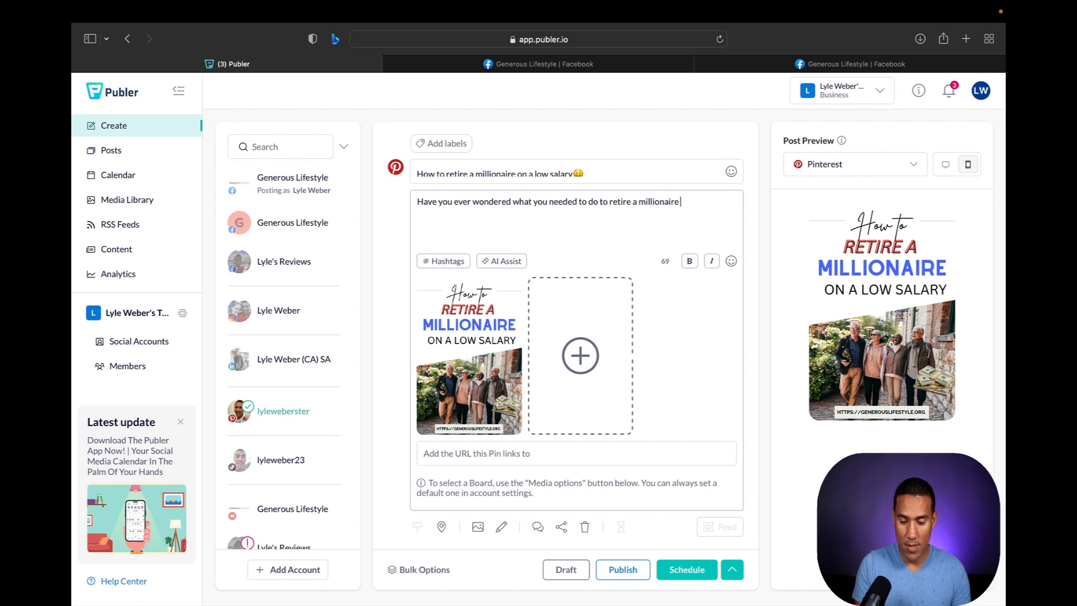
pyautogui.write('on a low salary.')
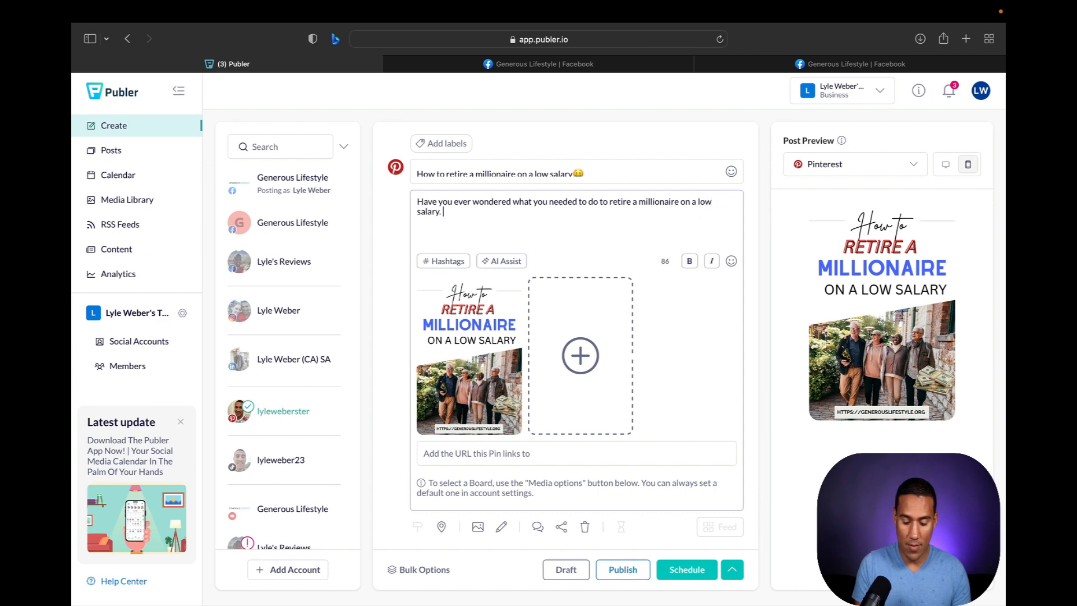
pyautogui.press('BackSpace')
pyautogui.press('BackSpace')
pyautogui.press('BackSpace')
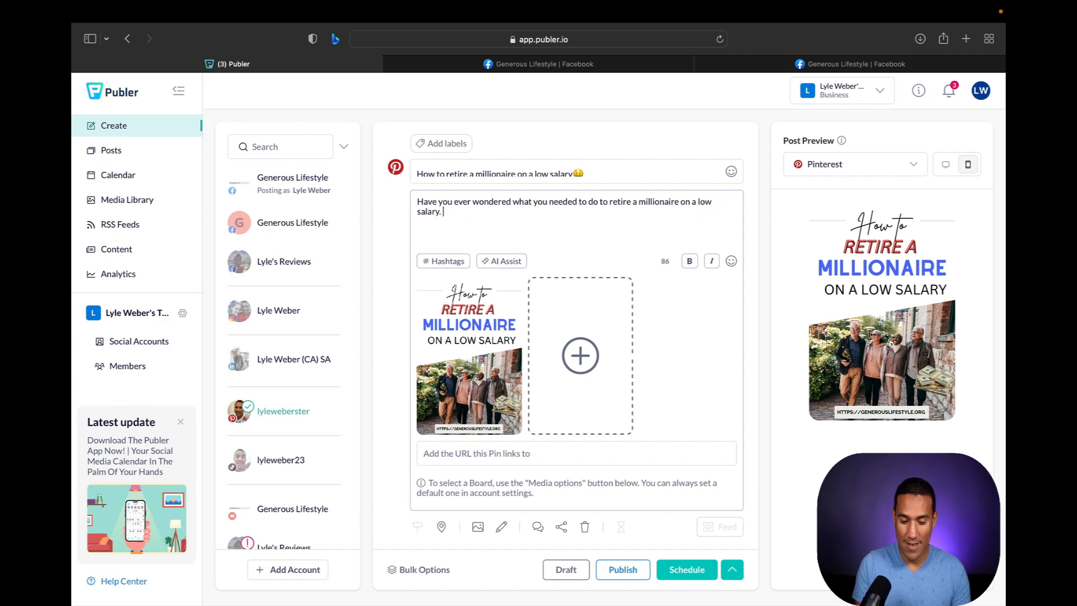
# - Add a second paragraph to the pin's description reading "Well look no further..."
pyautogui.press('Return')
pyautogui.write('Well look no furthe')
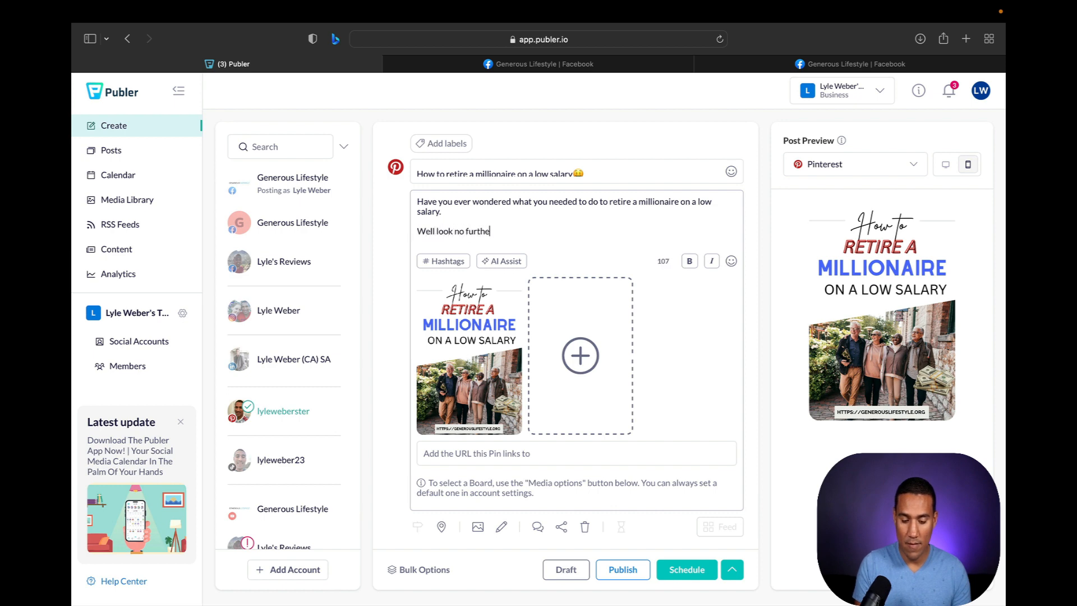
pyautogui.write('r...')
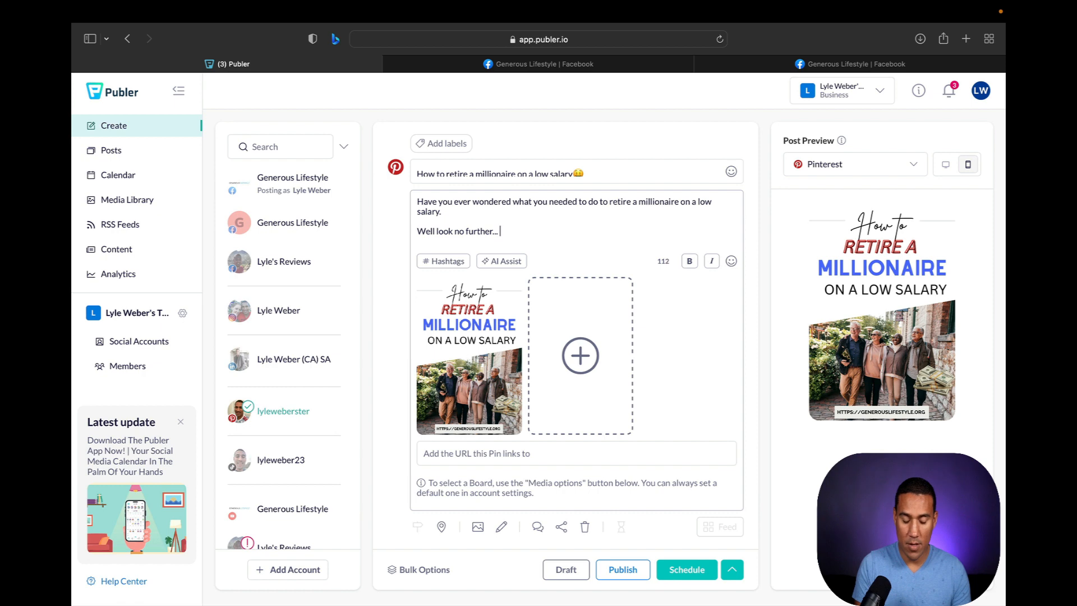
pyautogui.moveTo(511, 358)
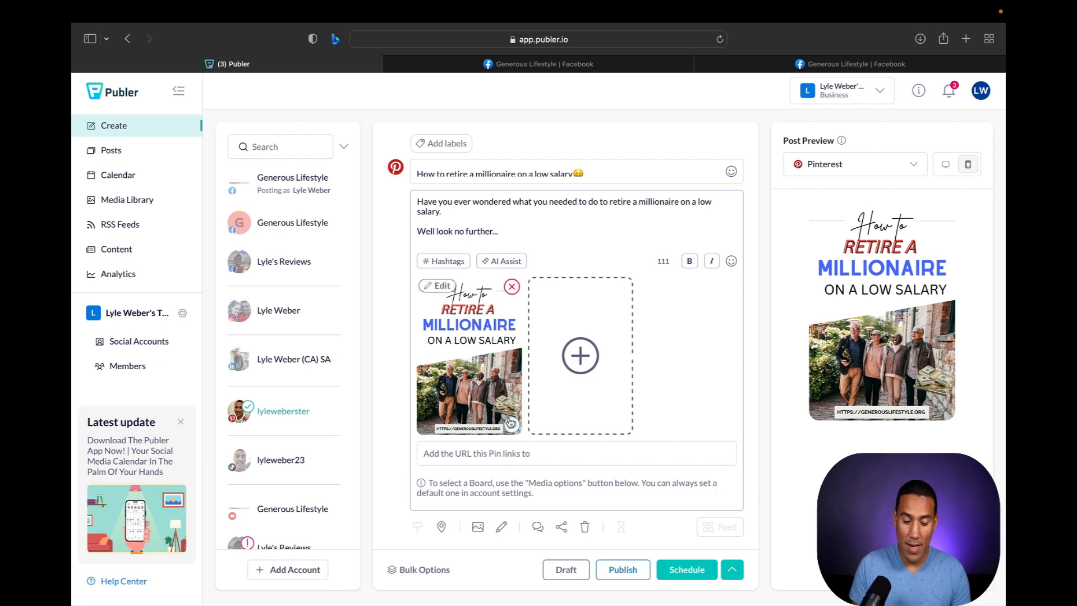
pyautogui.click(494, 452)
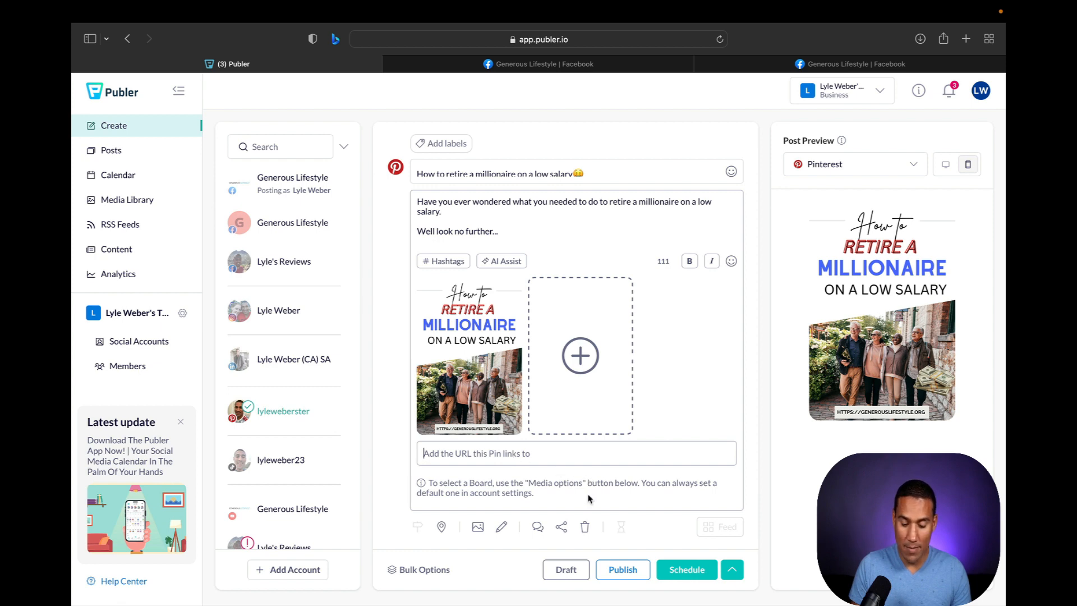
pyautogui.click(732, 569)
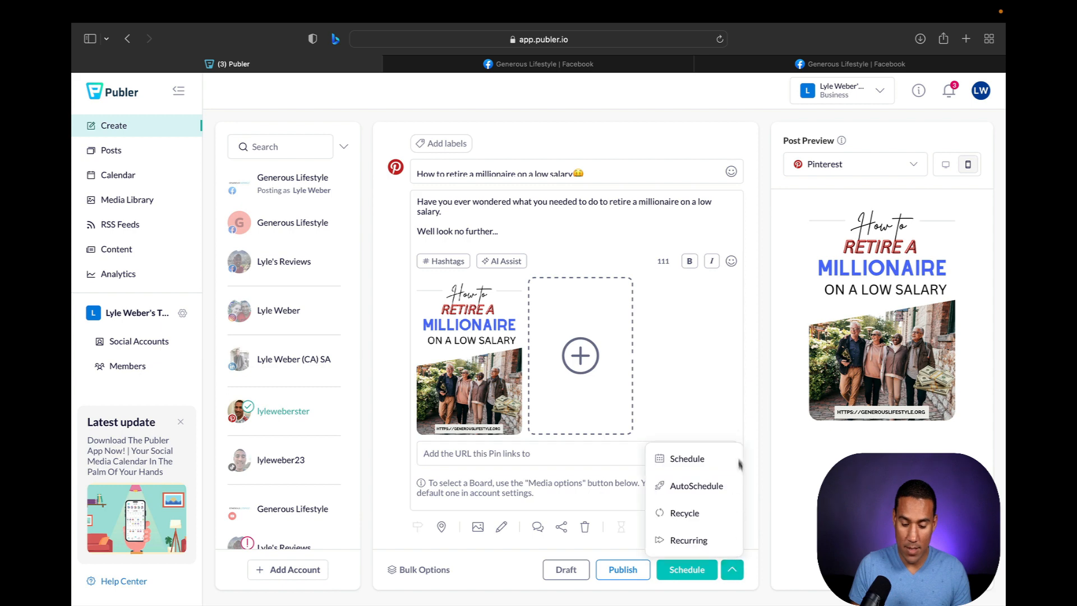
pyautogui.click(736, 407)
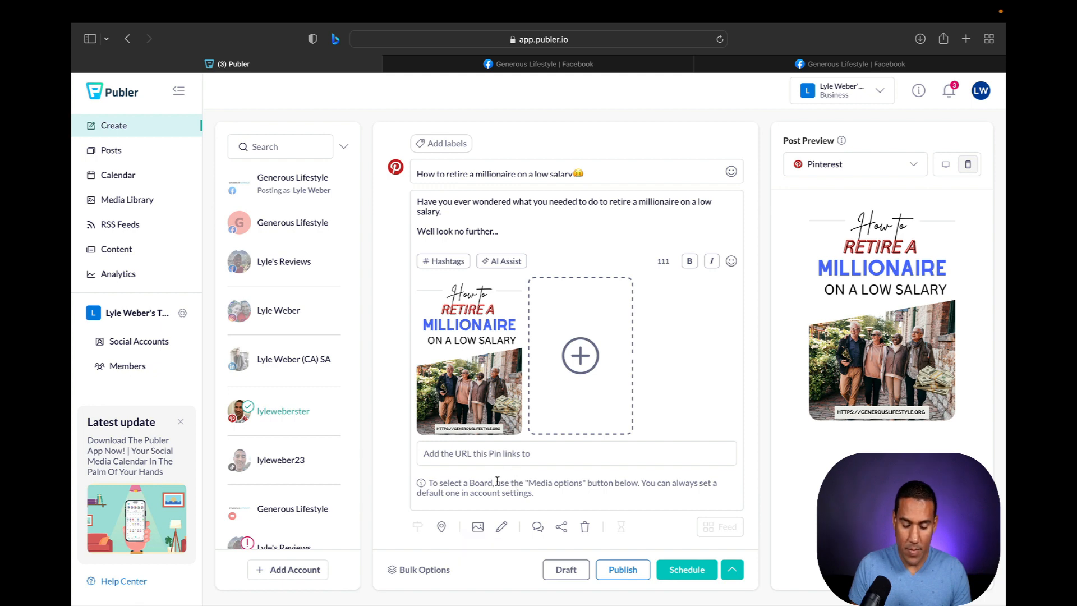
# - Assign the pin to the "Growing your wealth" board in the media options without a watermark and save
pyautogui.click(479, 528)
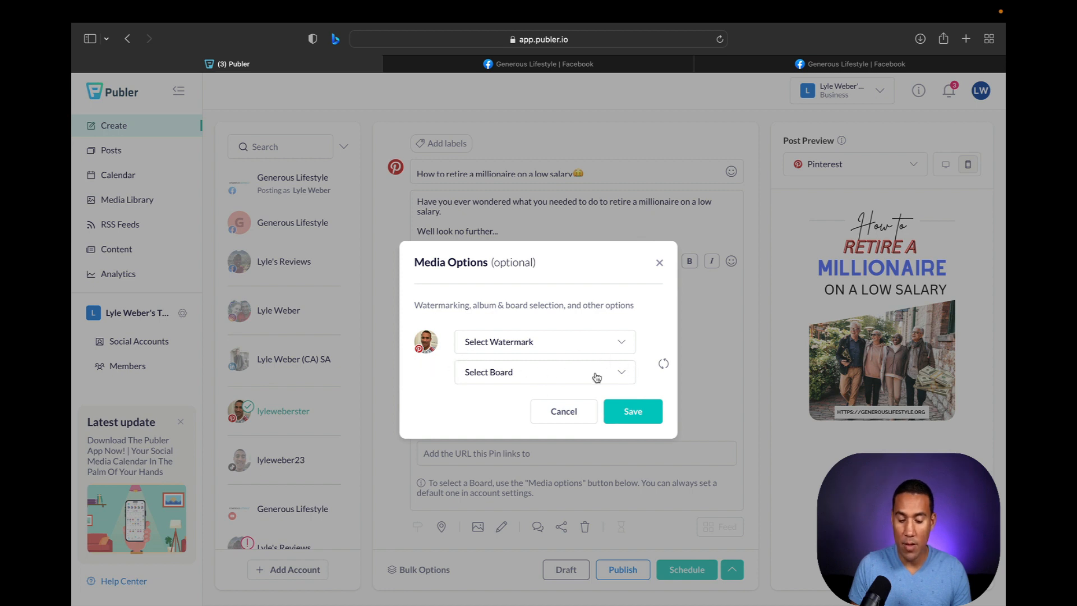
pyautogui.click(623, 375)
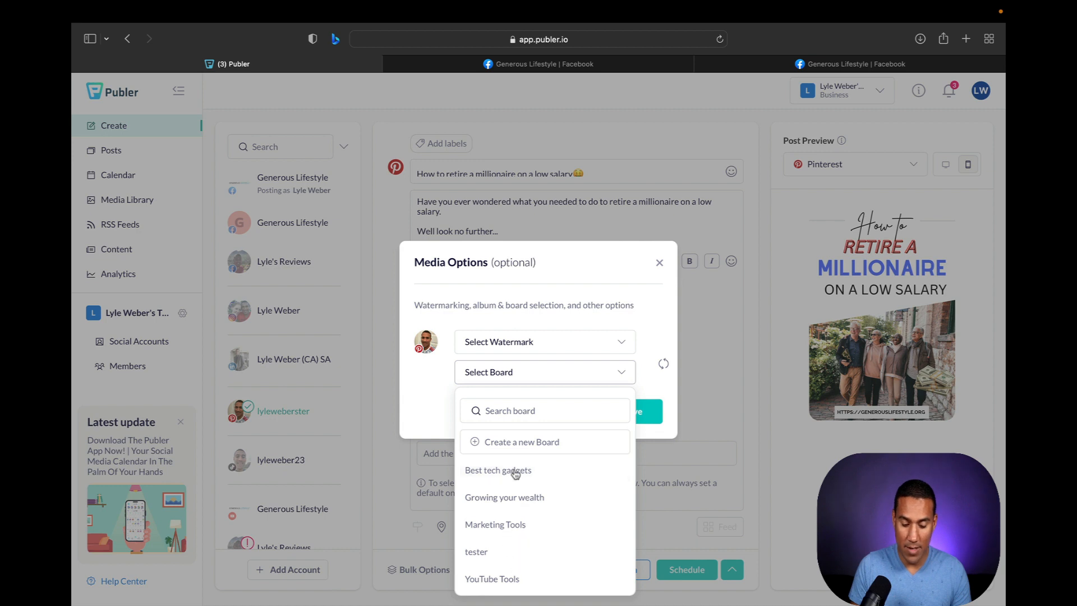
pyautogui.click(517, 498)
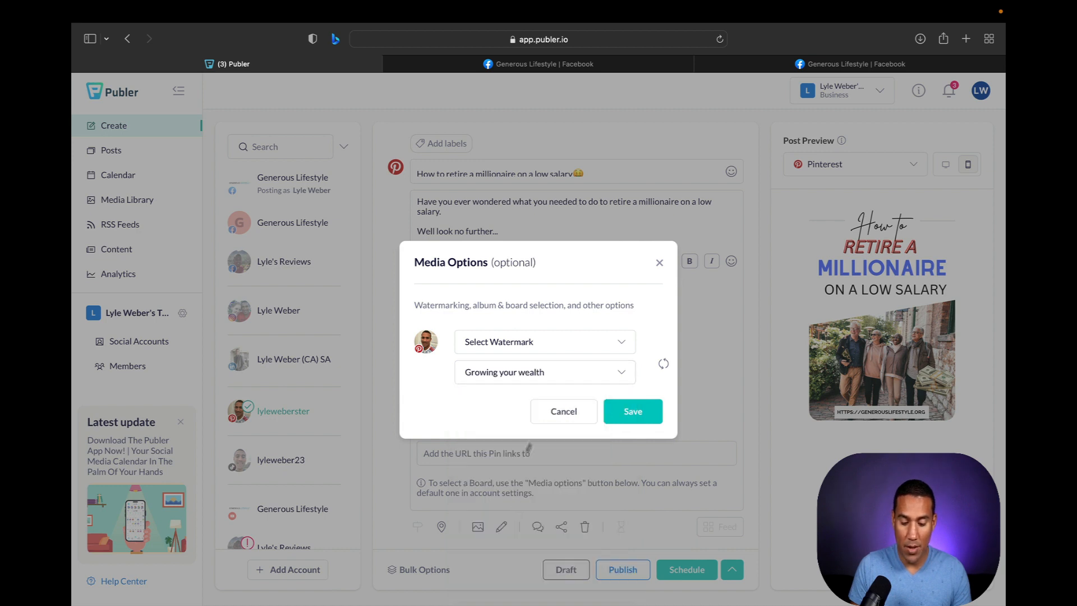
pyautogui.click(622, 345)
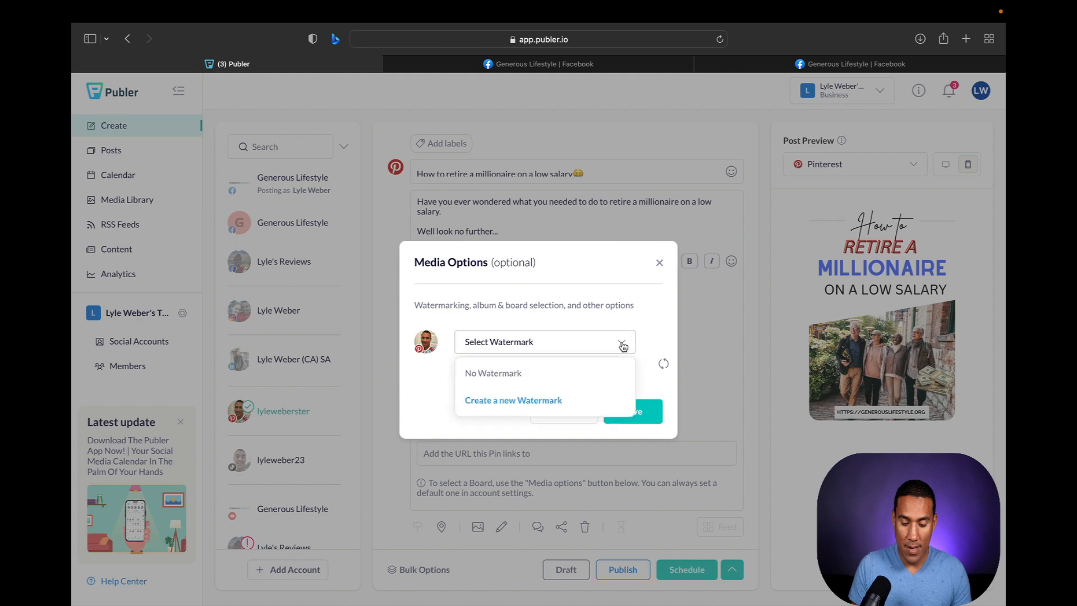
pyautogui.click(622, 344)
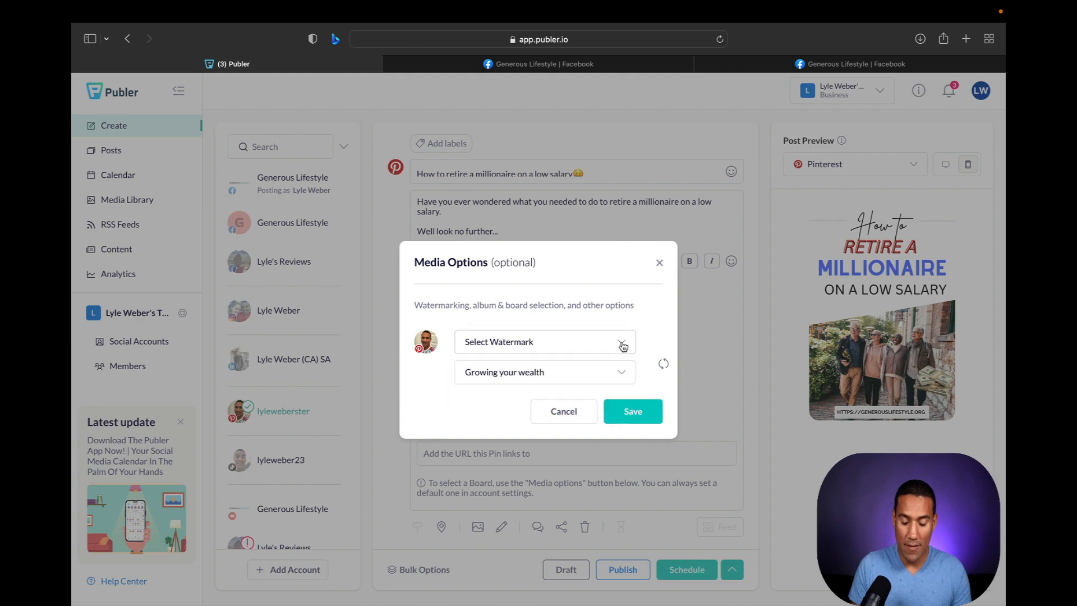
pyautogui.click(640, 404)
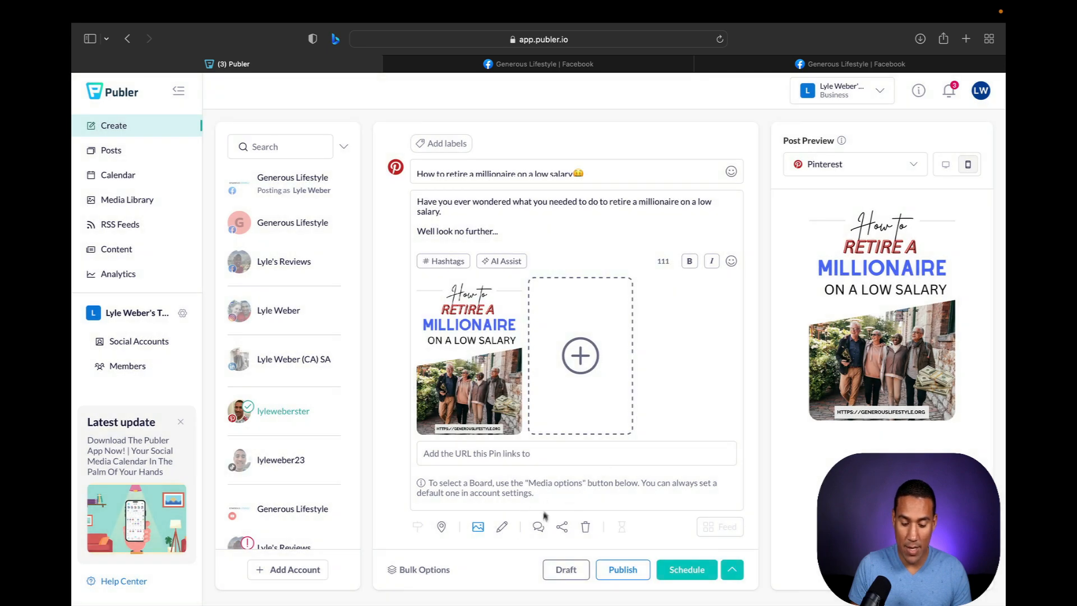
pyautogui.click(533, 454)
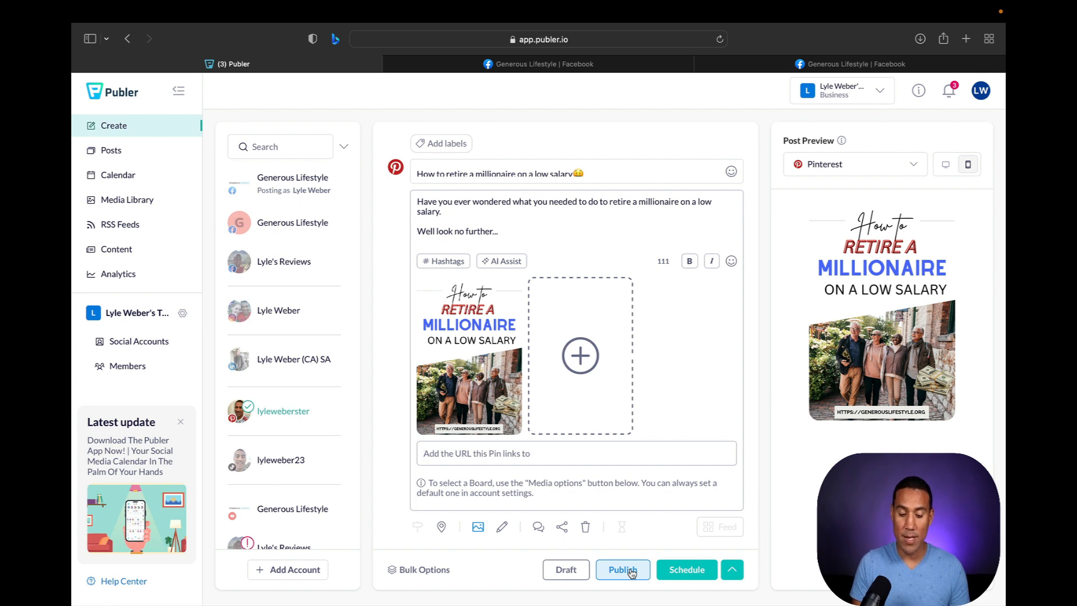
pyautogui.click(592, 172)
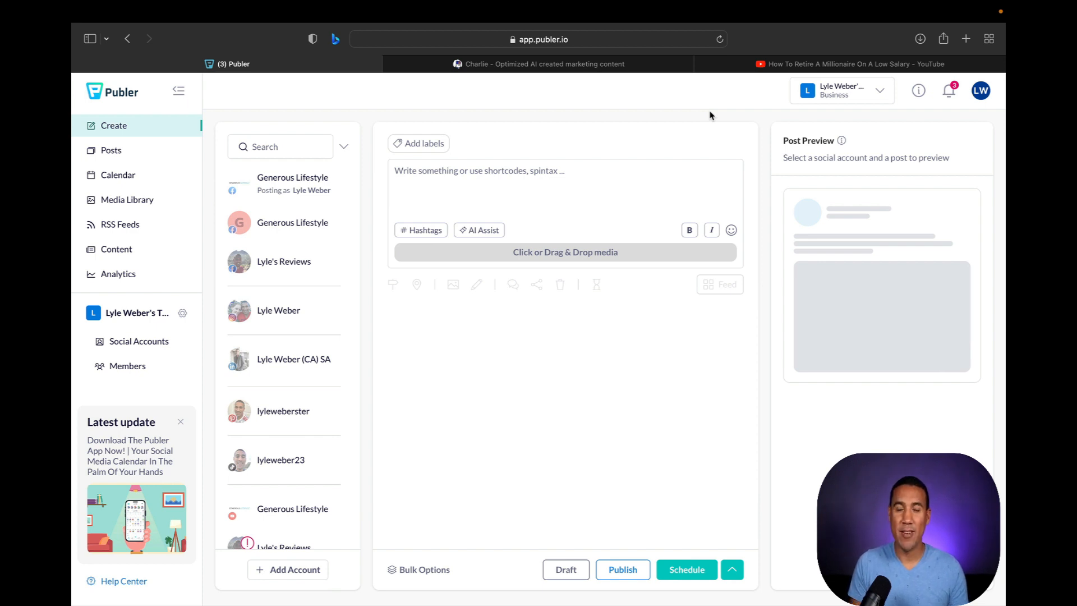
# - Copy the URL of the "How To Retire A Millionaire On A Low Salary" YouTube video into GoCharlie's Content Repurposing as the source
pyautogui.click(791, 67)
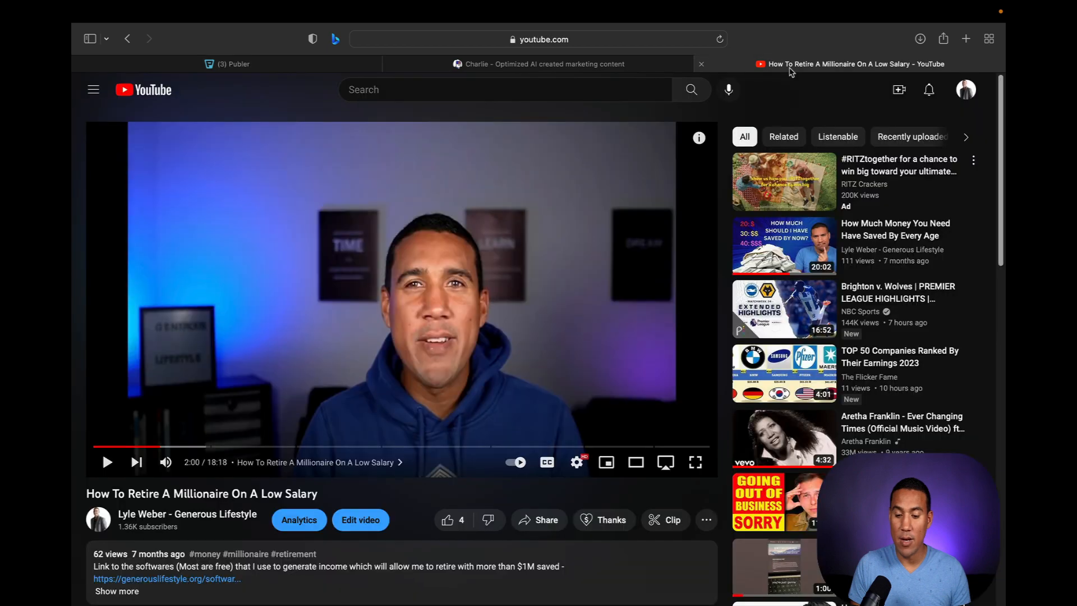
pyautogui.click(587, 40)
pyautogui.press('super+c')
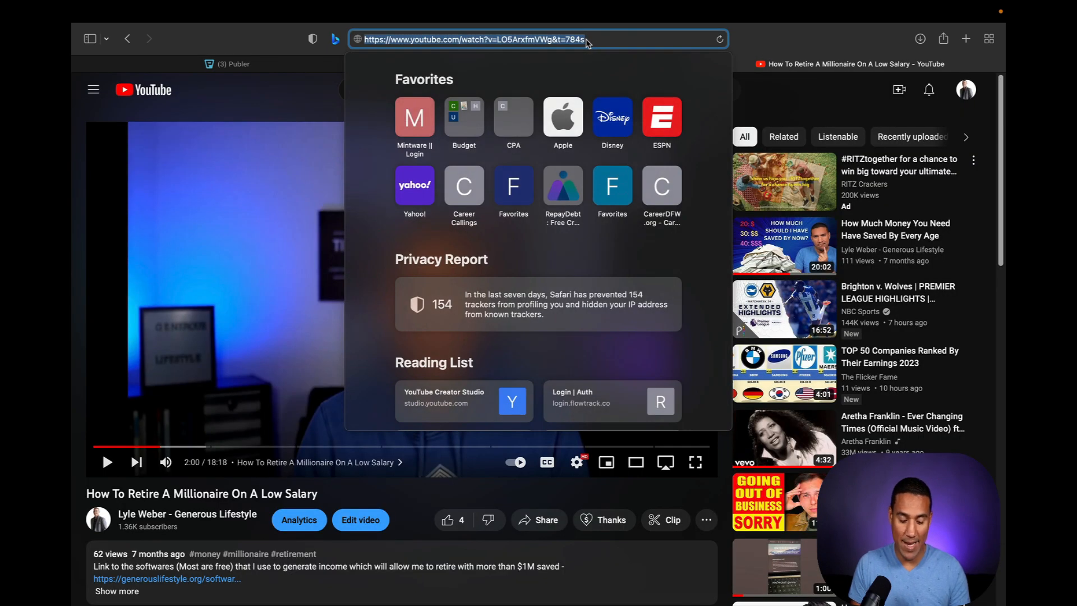
pyautogui.click(585, 65)
pyautogui.click(586, 65)
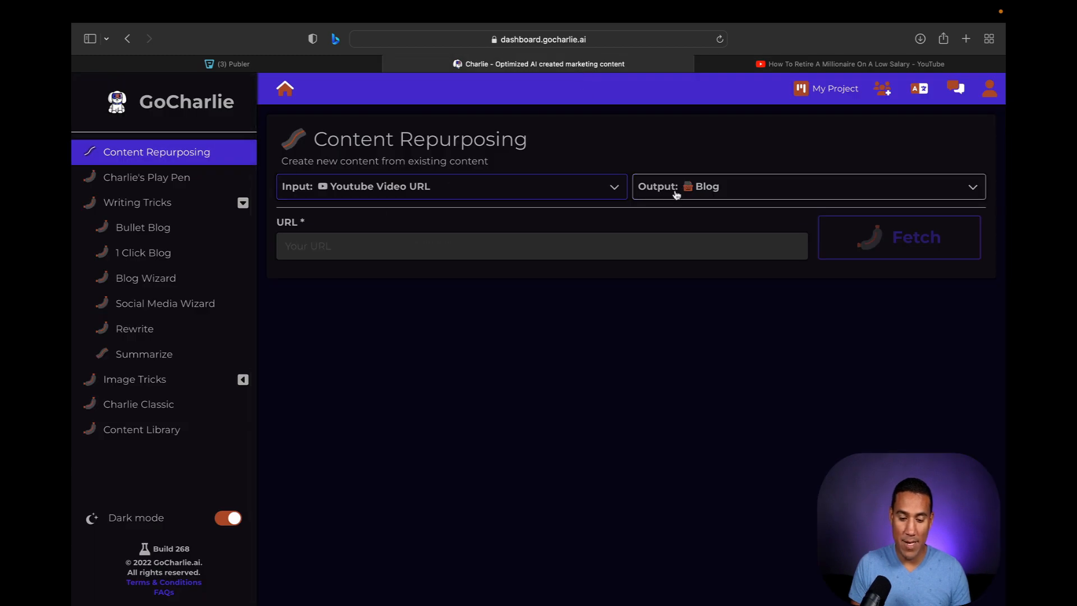
pyautogui.click(459, 245)
pyautogui.press('super+v')
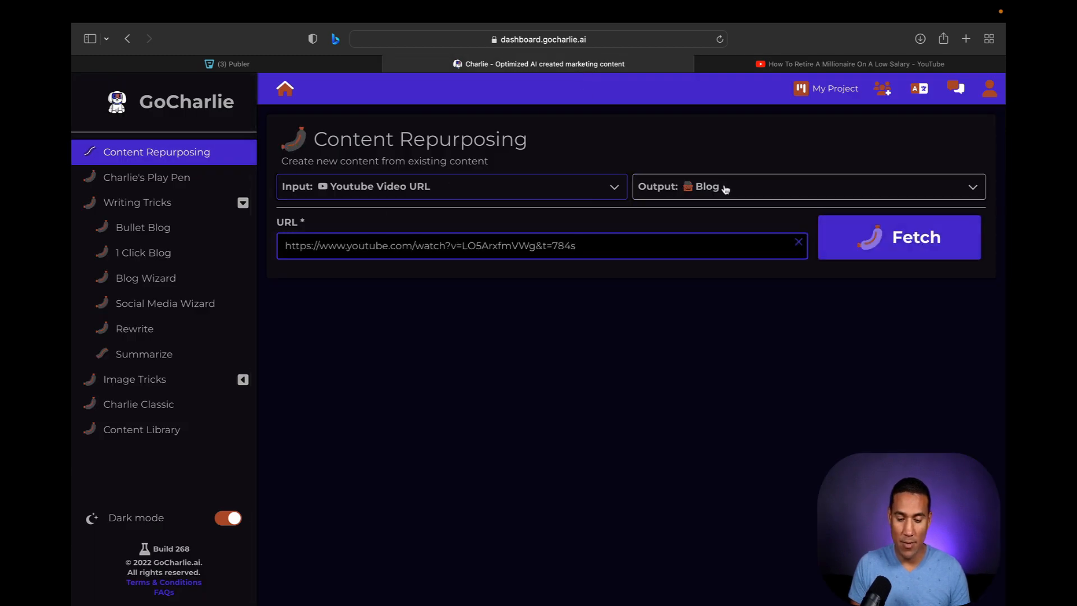
# - Set the output to Facebook Thought Leadership and generate the content from the video
pyautogui.click(726, 189)
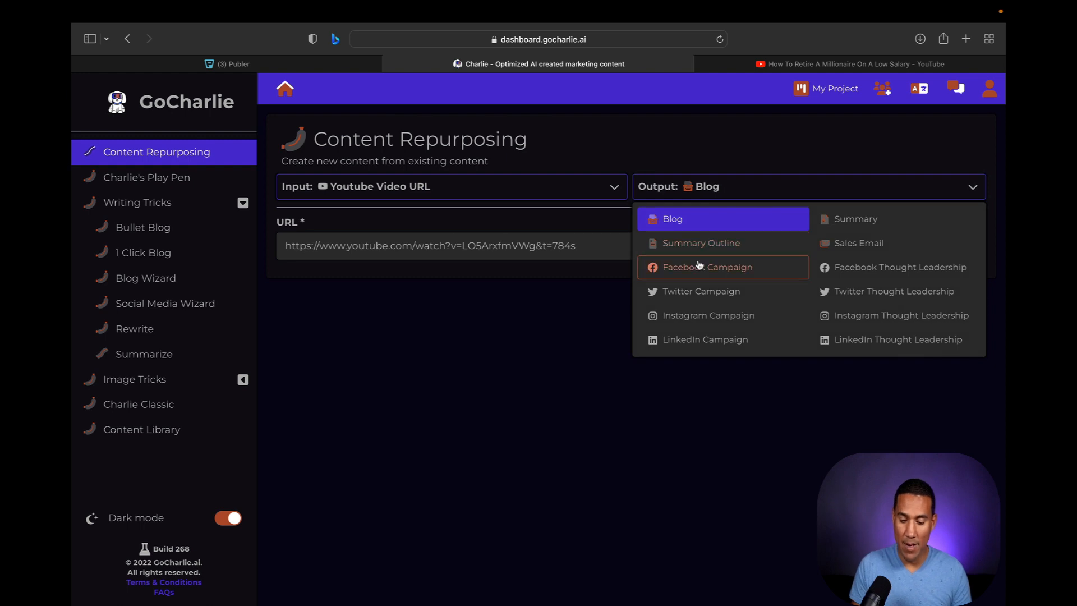
pyautogui.click(846, 270)
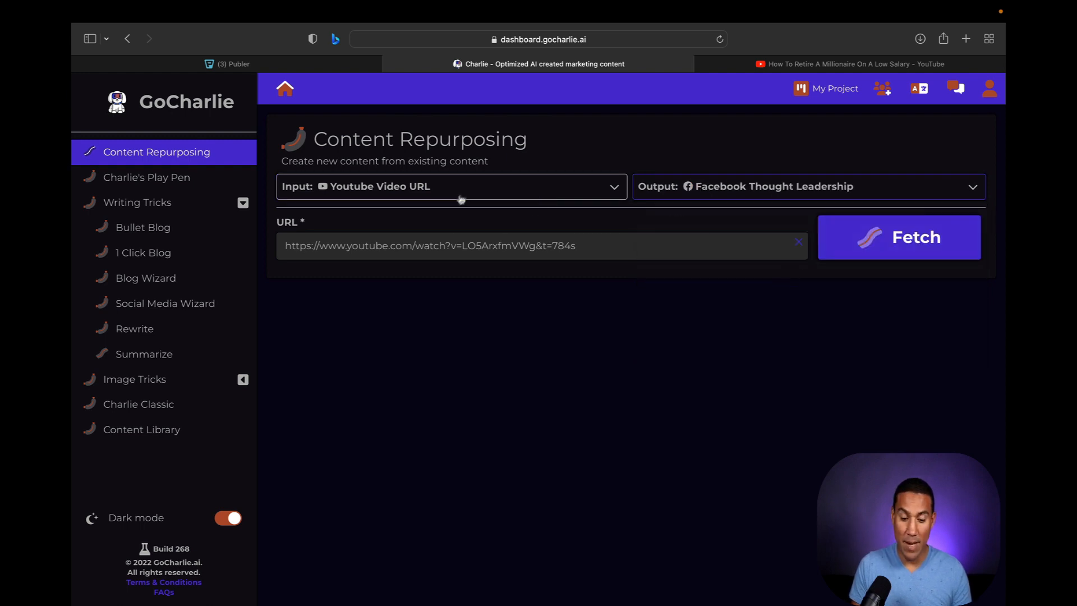
pyautogui.click(916, 247)
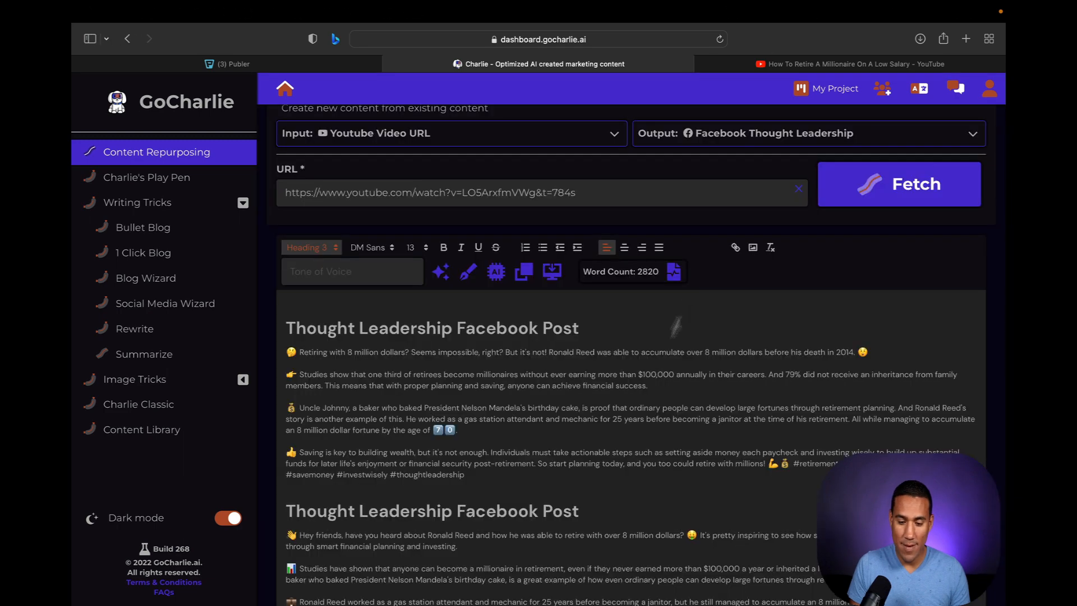
# - Copy the body of the generated Facebook post that opens with reaching retirement goals after 30
pyautogui.scroll(-5, 655, 358)
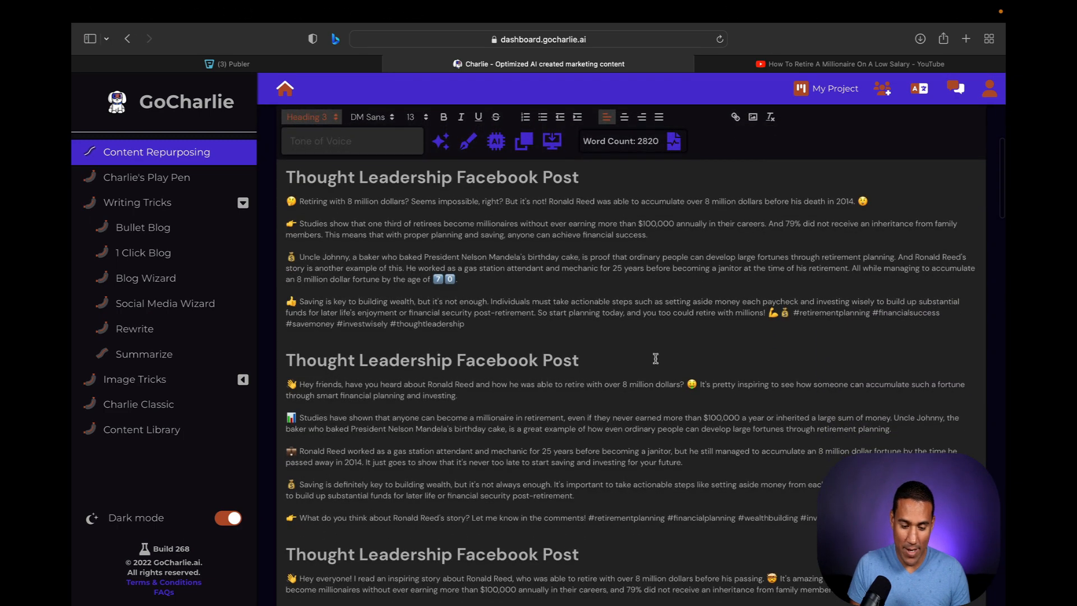
pyautogui.scroll(-7, 655, 358)
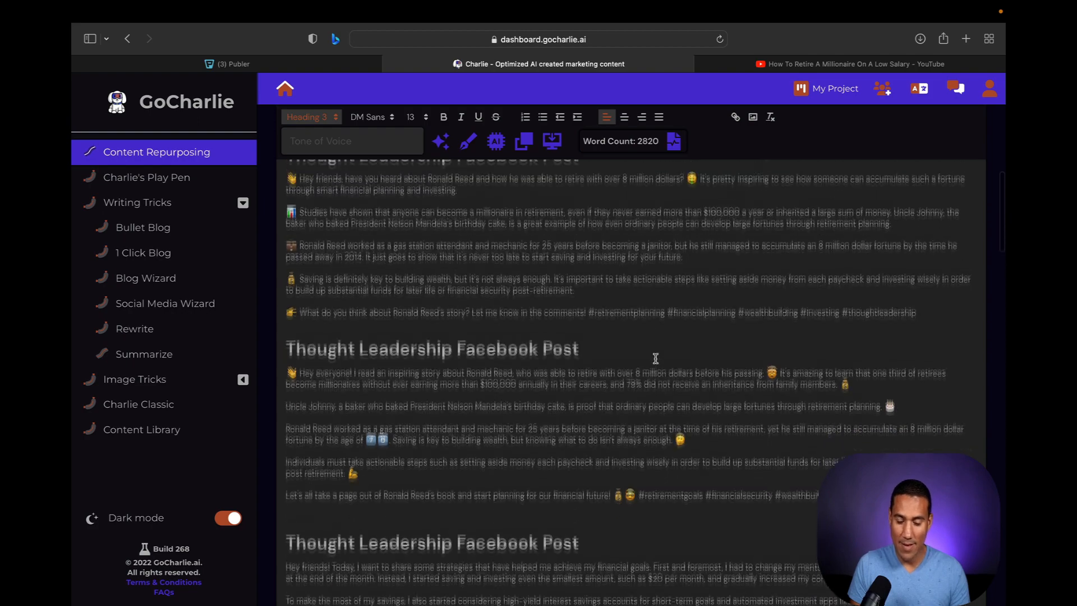
pyautogui.scroll(10, 655, 359)
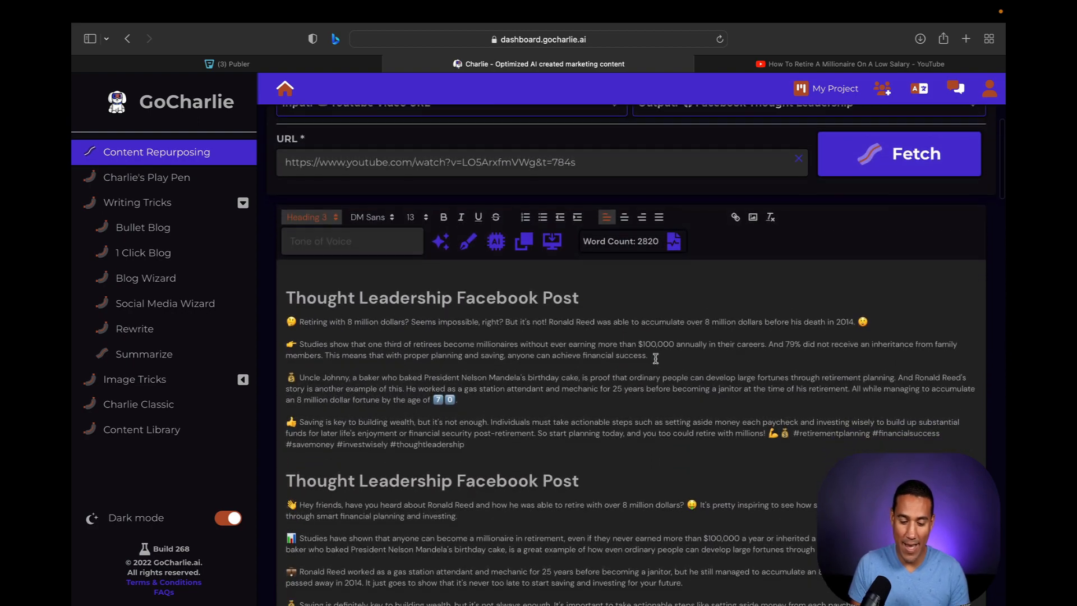
pyautogui.scroll(-12, 496, 446)
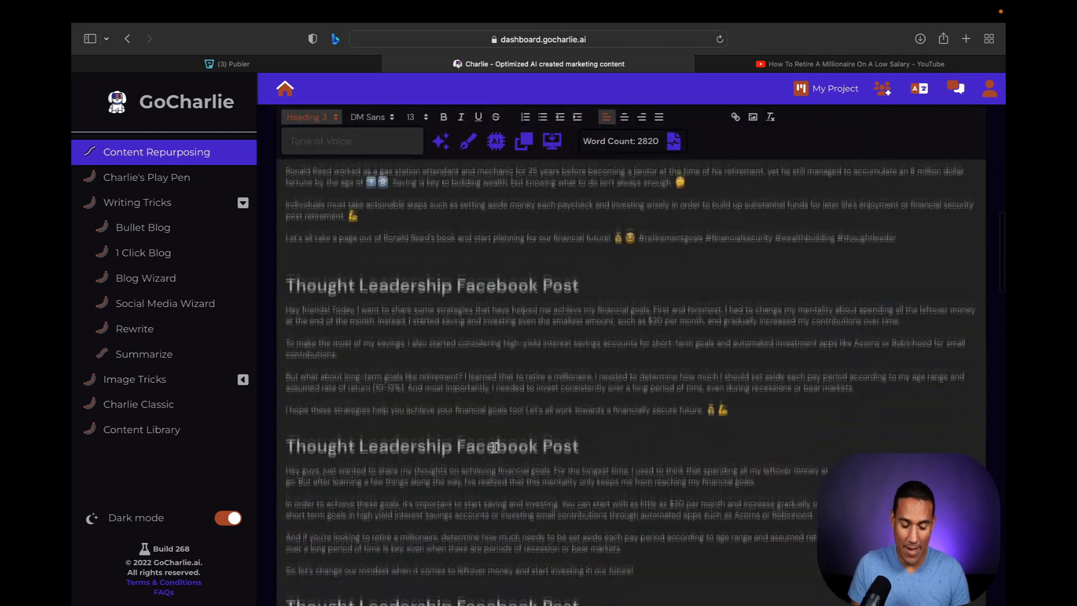
pyautogui.scroll(-10, 494, 447)
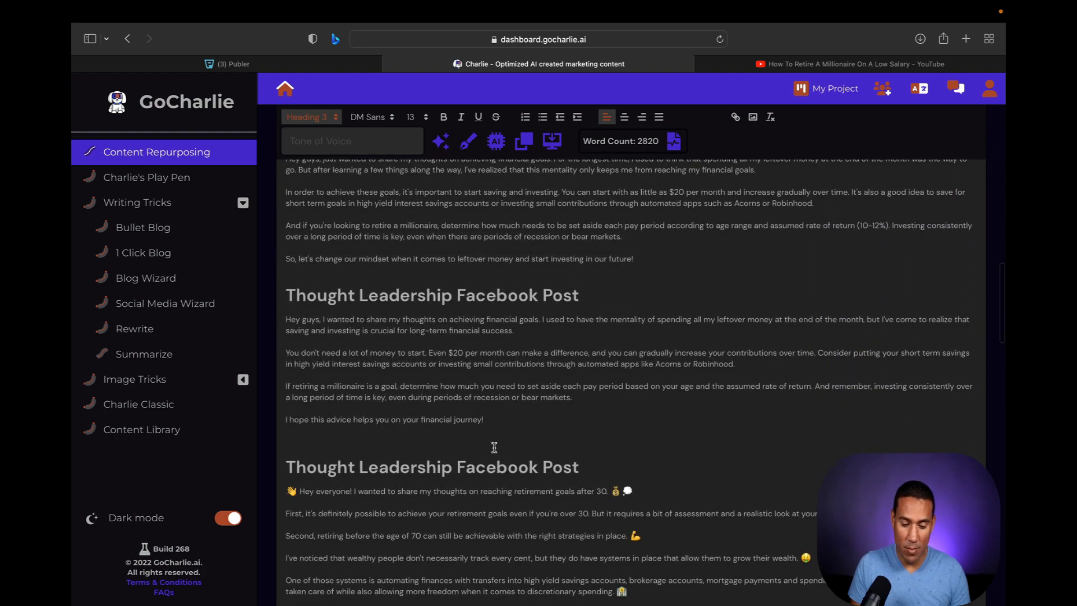
pyautogui.scroll(-9, 494, 447)
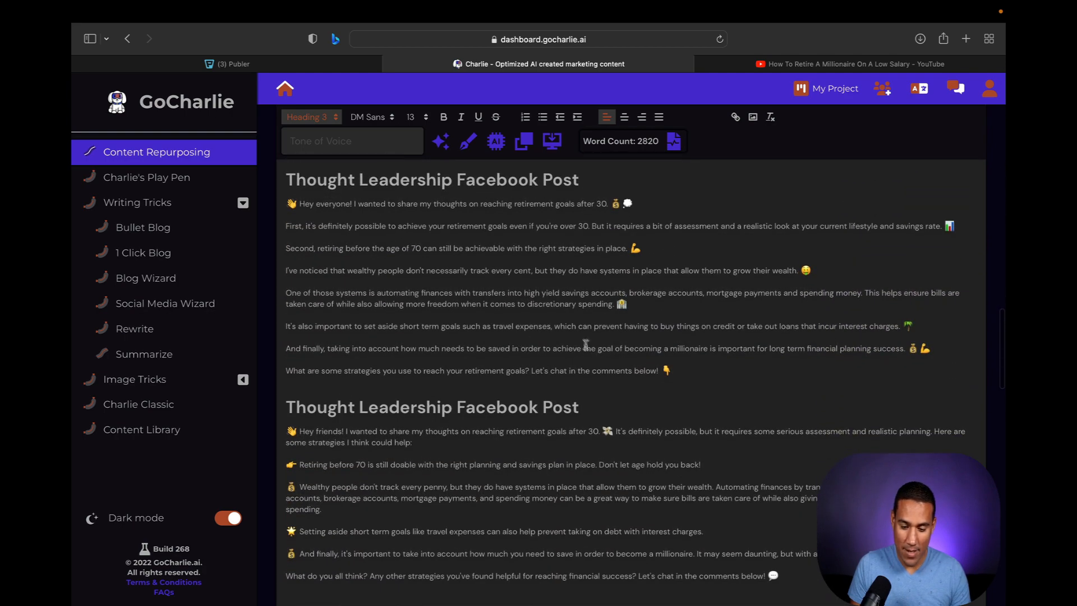
pyautogui.moveTo(686, 370); pyautogui.dragTo(285, 204)
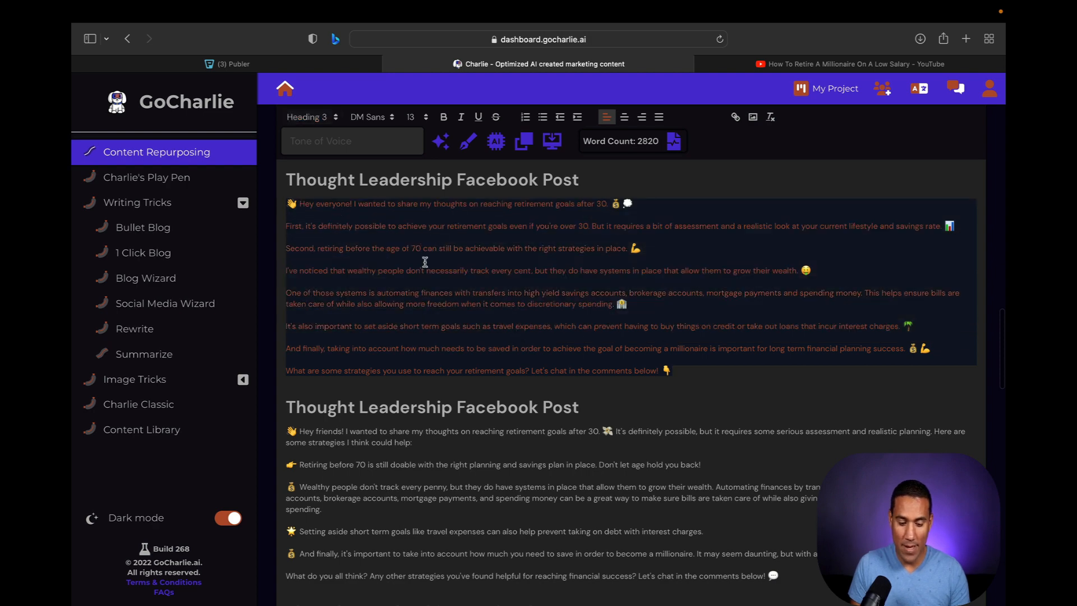
pyautogui.scroll(-8, 566, 271)
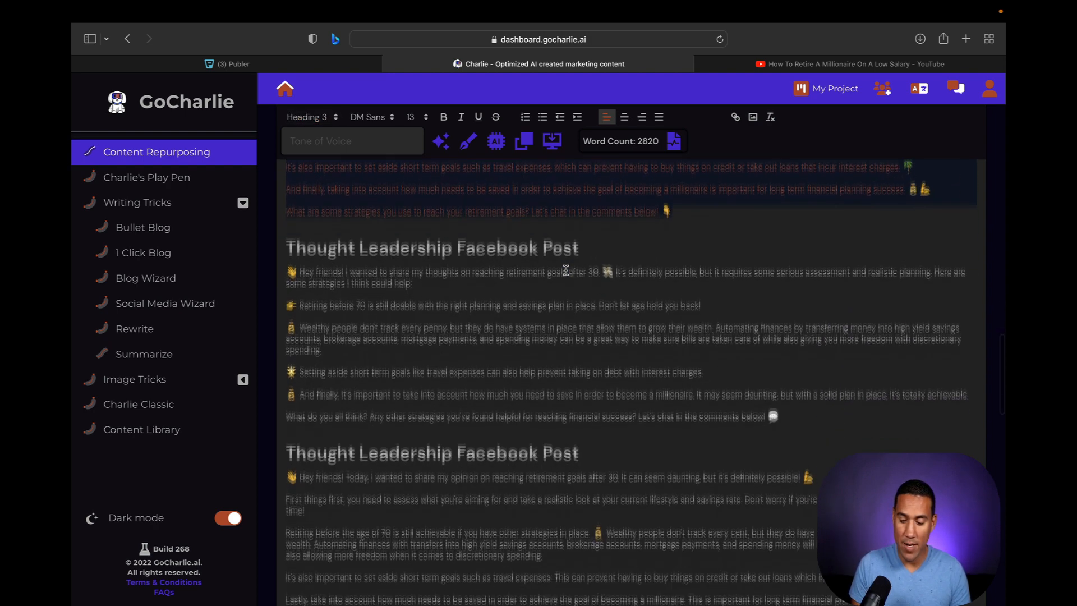
pyautogui.scroll(-2, 567, 270)
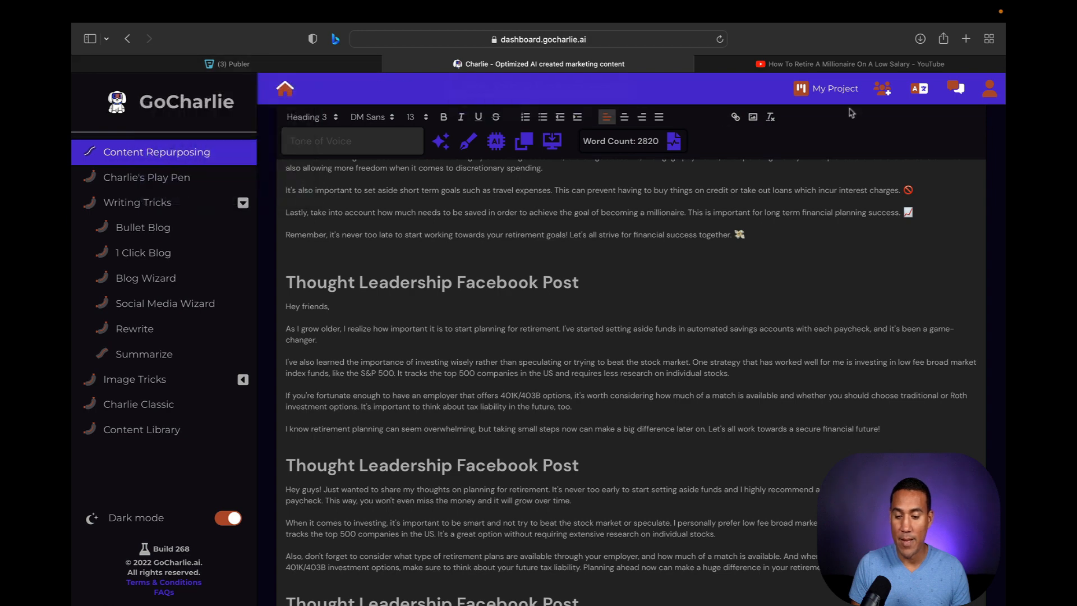
# - Switch to Publer and paste the copied retirement goals text into the new post
pyautogui.click(323, 67)
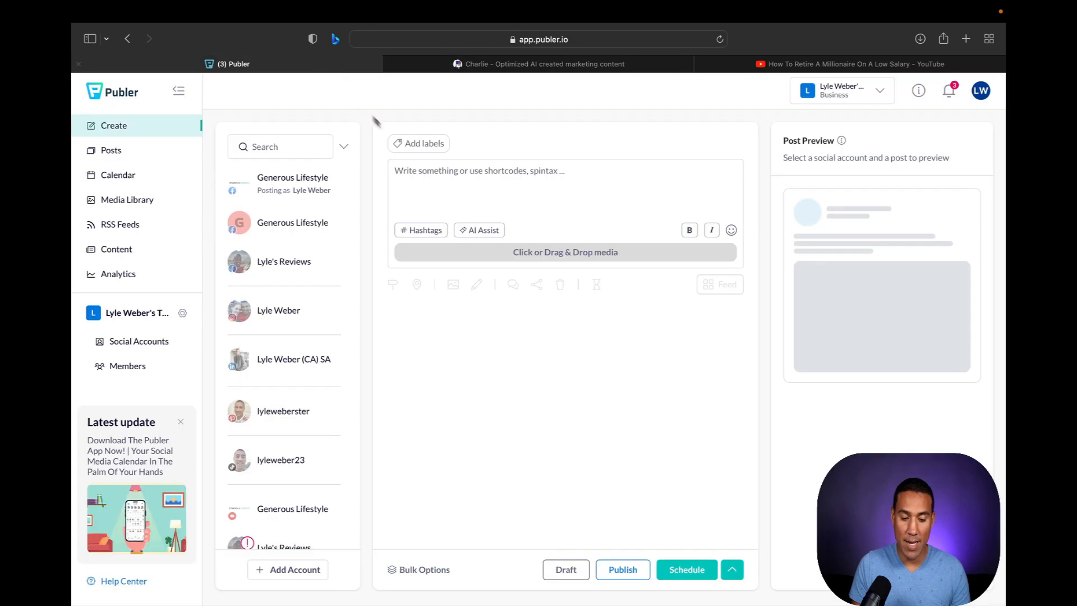
pyautogui.click(433, 179)
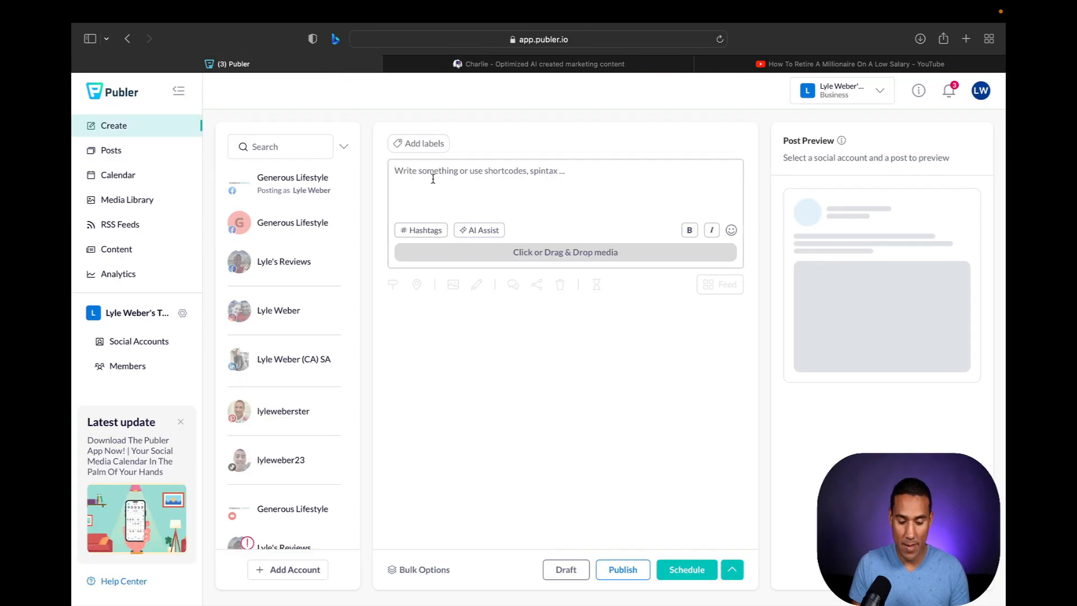
pyautogui.press('super+v')
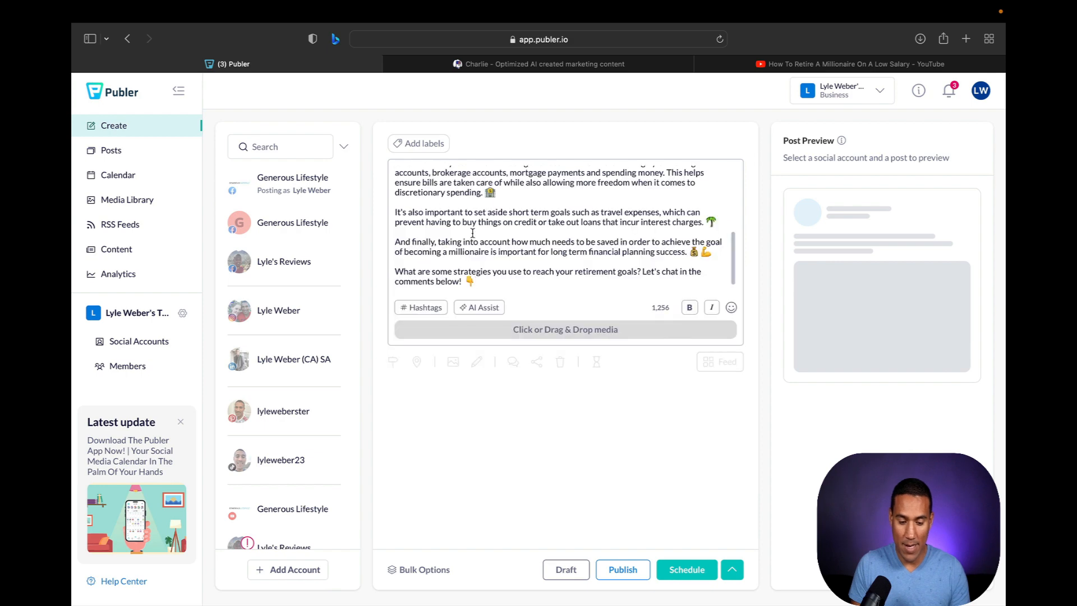
pyautogui.scroll(1, 473, 234)
pyautogui.scroll(-1, 472, 233)
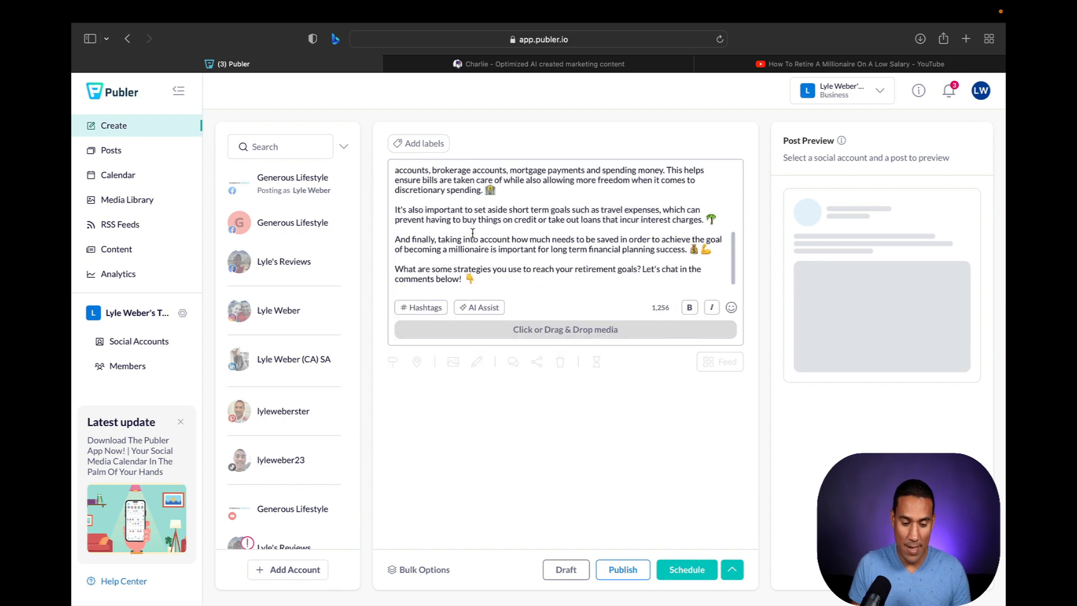
# - Select both Generous Lifestyle Facebook accounts for the post and review its text through to the closing question
pyautogui.click(303, 188)
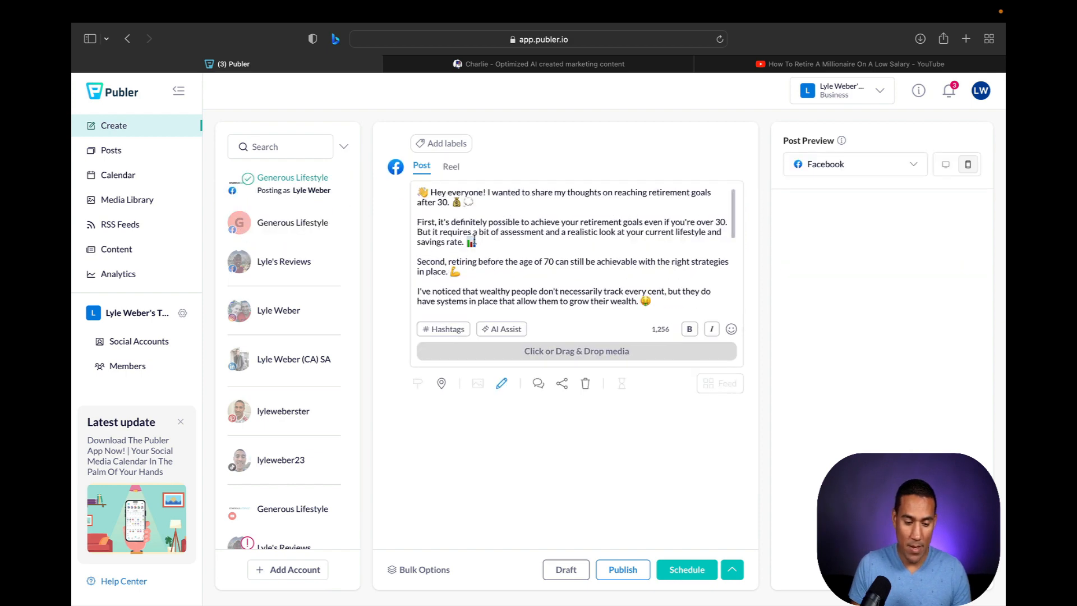
pyautogui.click(269, 230)
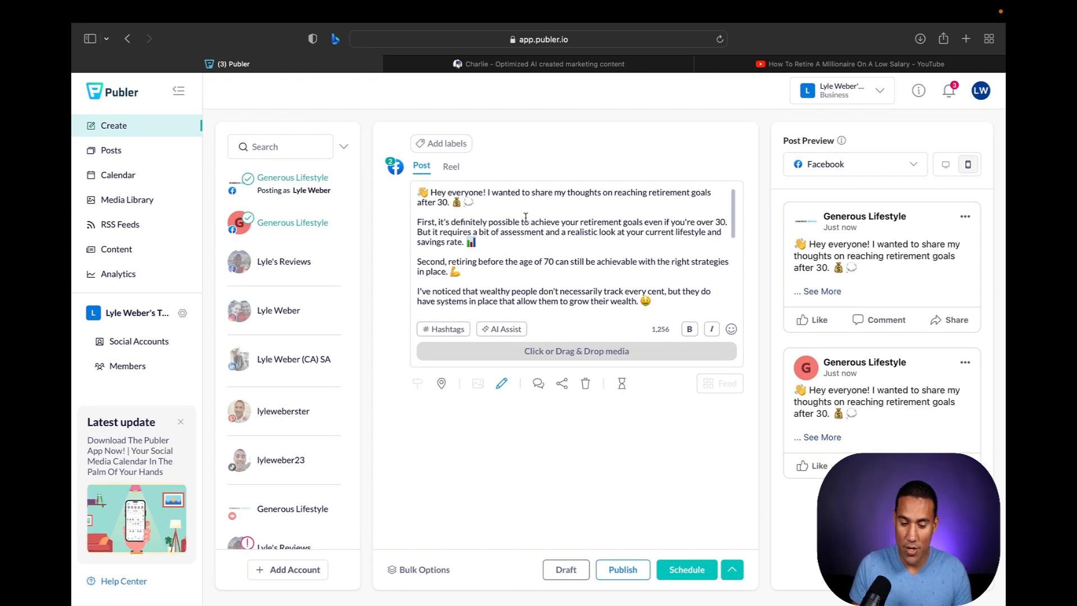
pyautogui.scroll(-2, 526, 217)
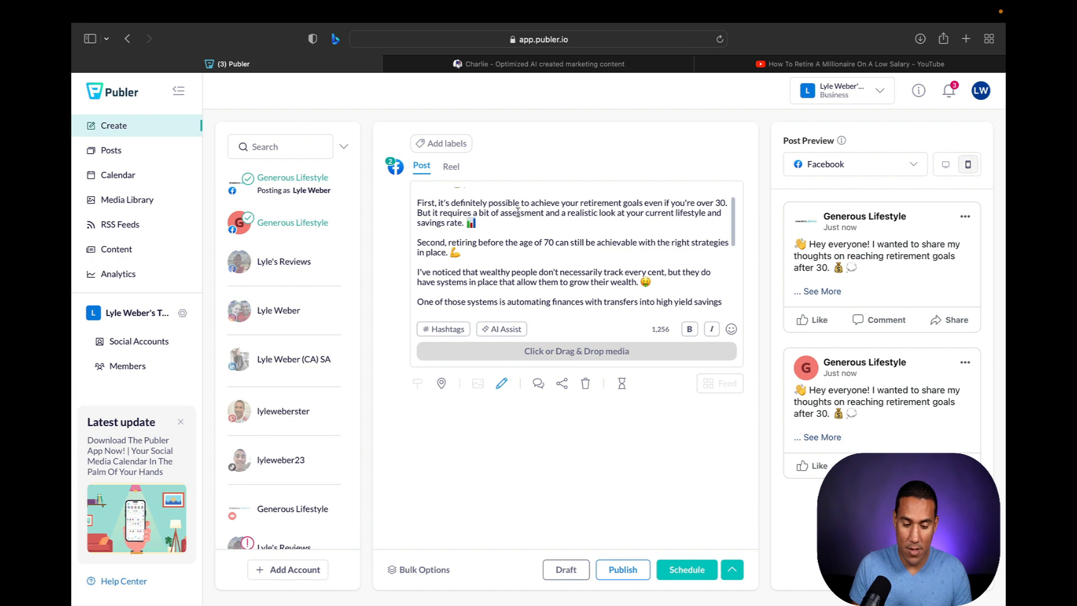
pyautogui.scroll(-3, 523, 218)
pyautogui.scroll(-10, 522, 216)
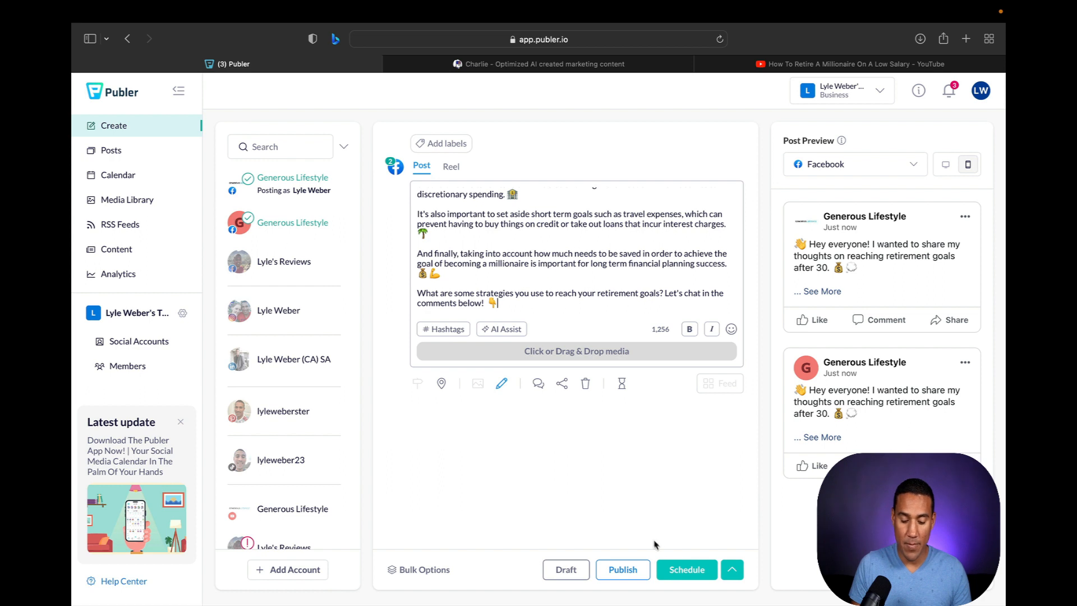
# - Add the LinkedIn account to the post's destinations and publish the post immediately
pyautogui.click(638, 569)
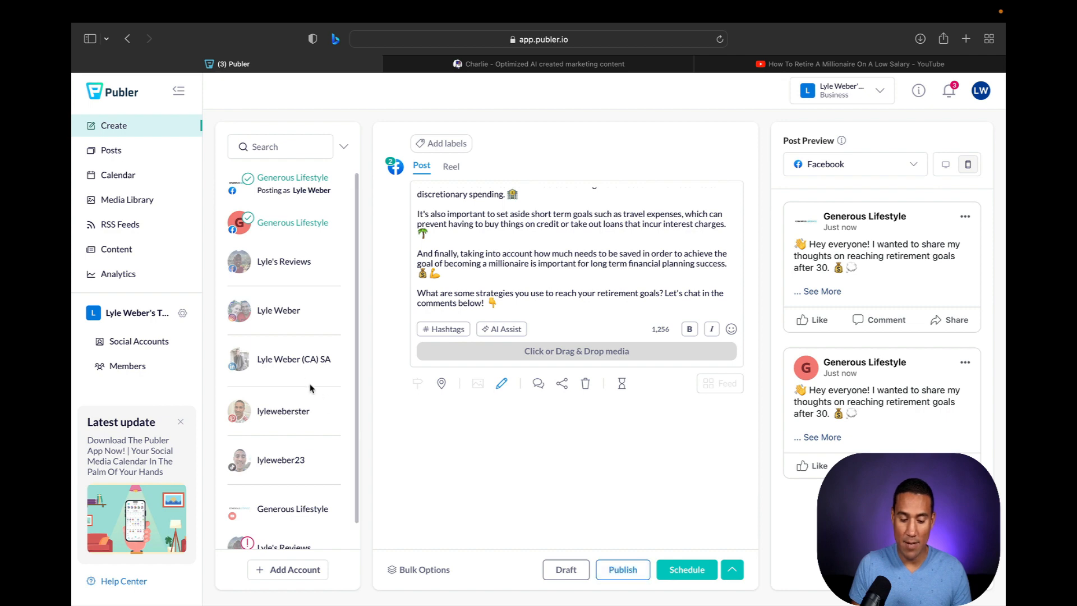
pyautogui.click(303, 365)
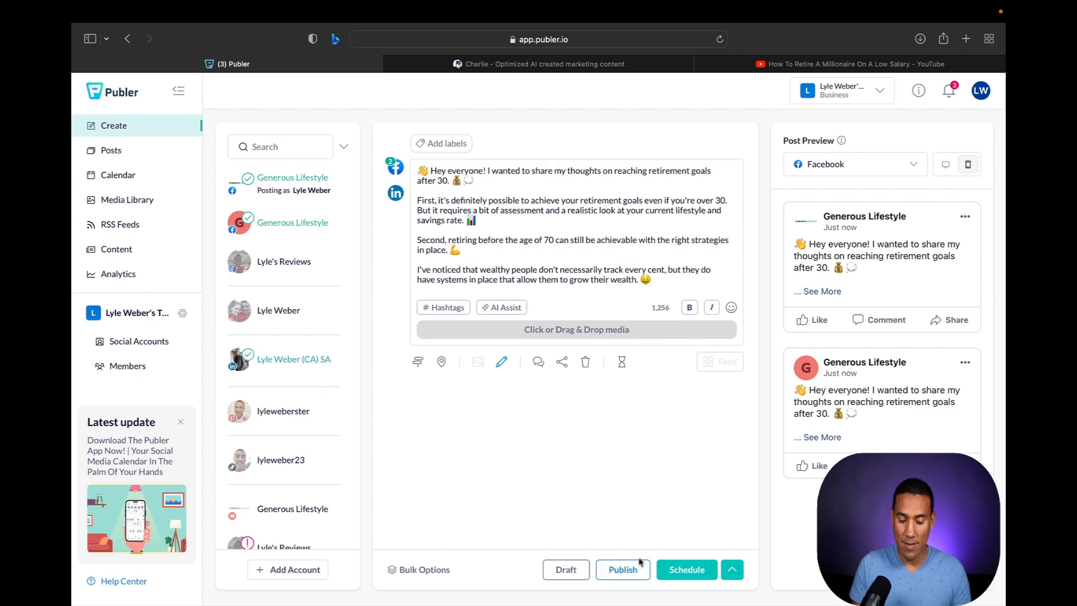
pyautogui.click(637, 569)
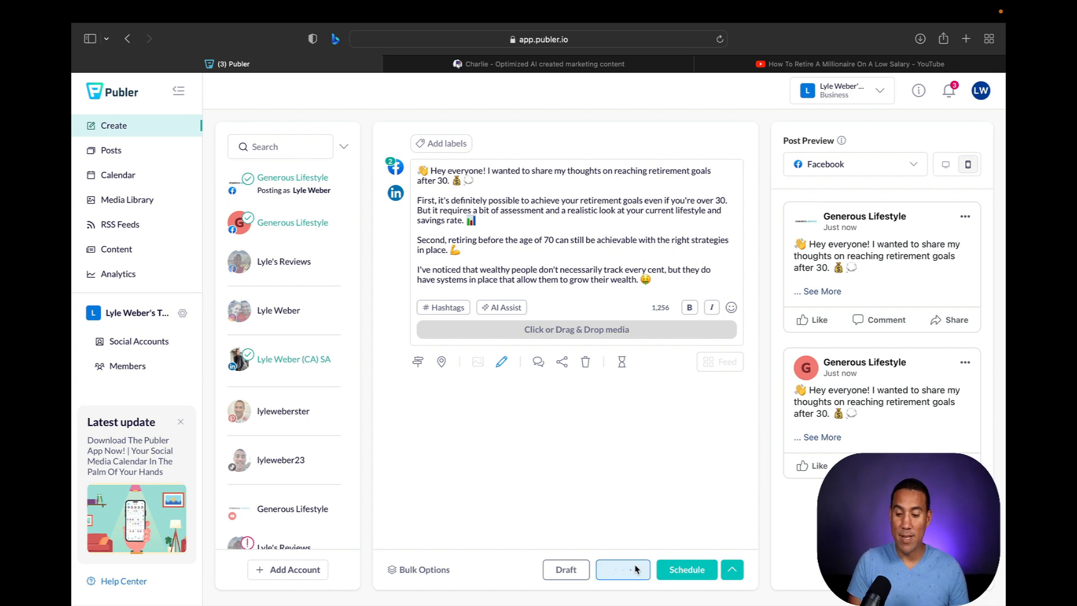